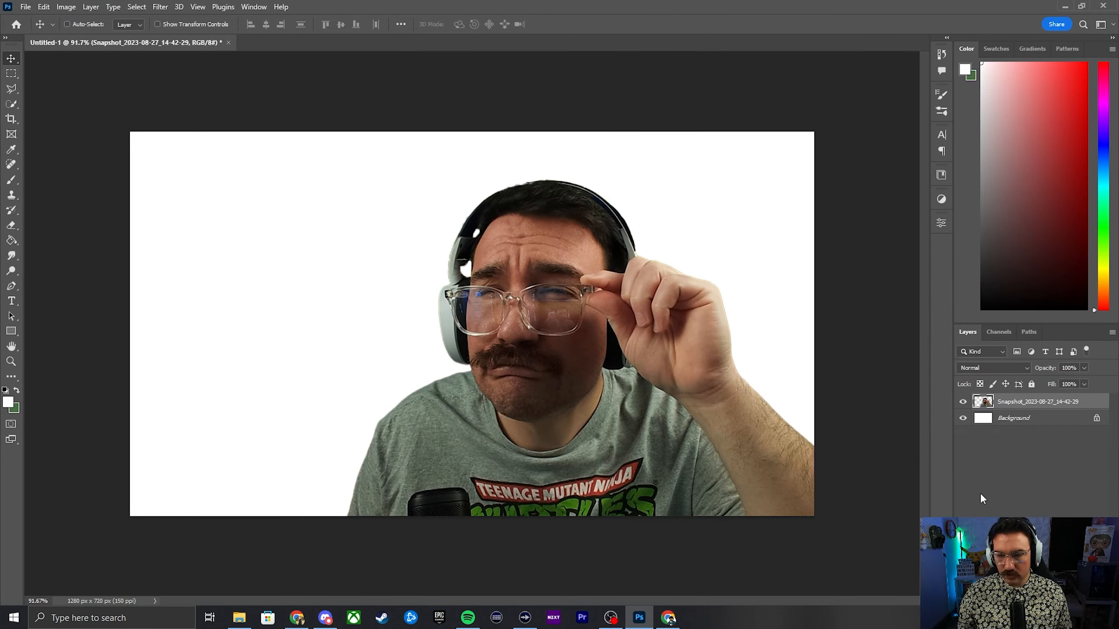
Duplicate the snapshot layer and clip the copy to the original snapshot layer
right_click(1024, 402)
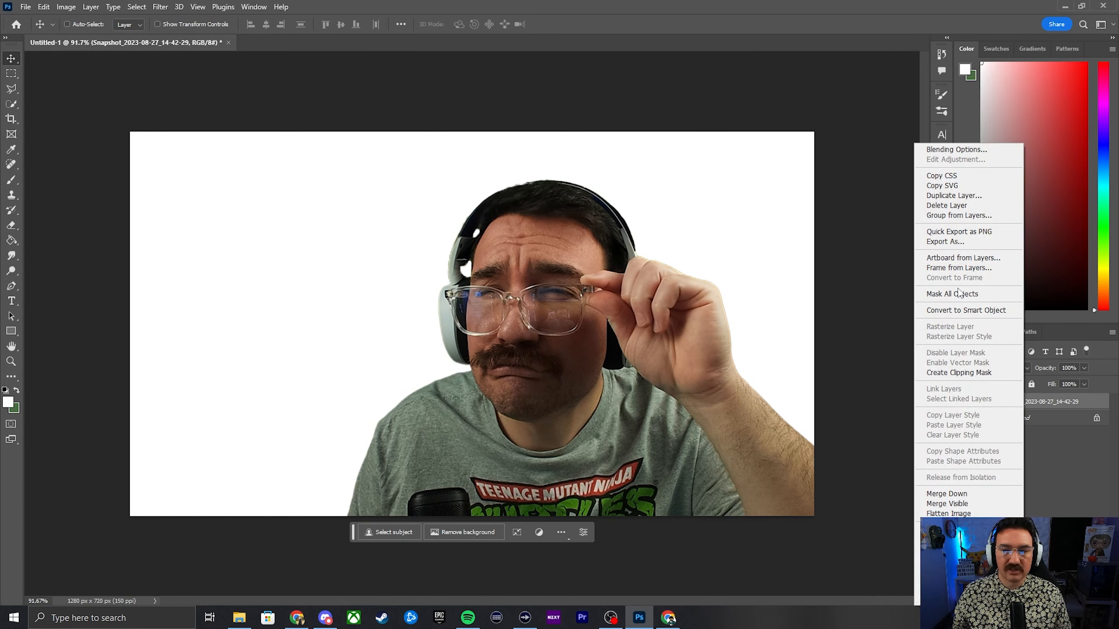
click(953, 195)
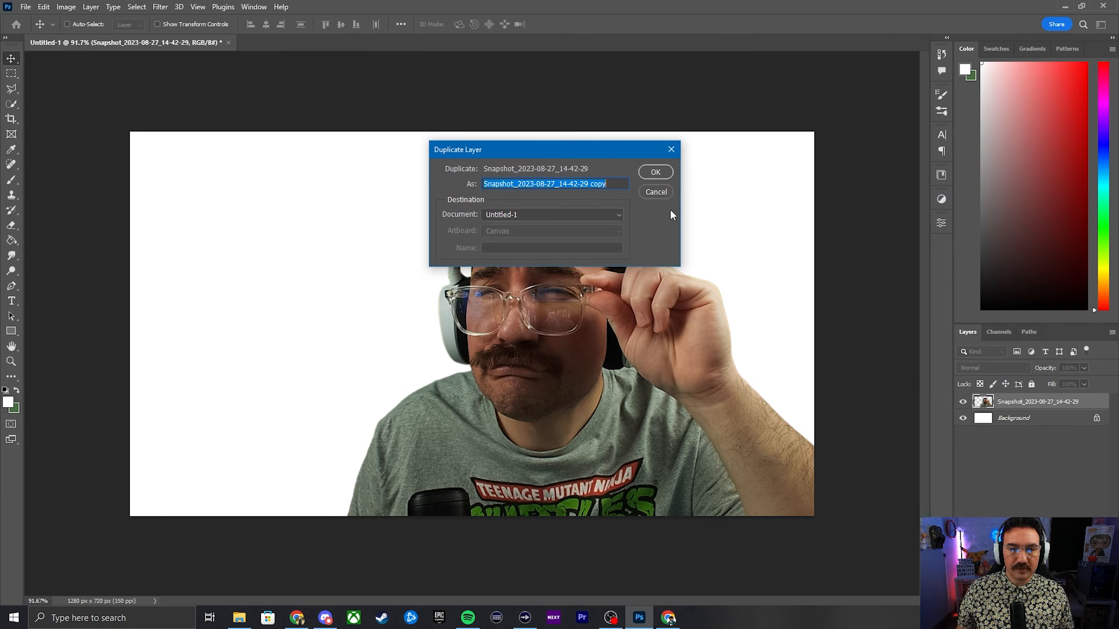
click(661, 174)
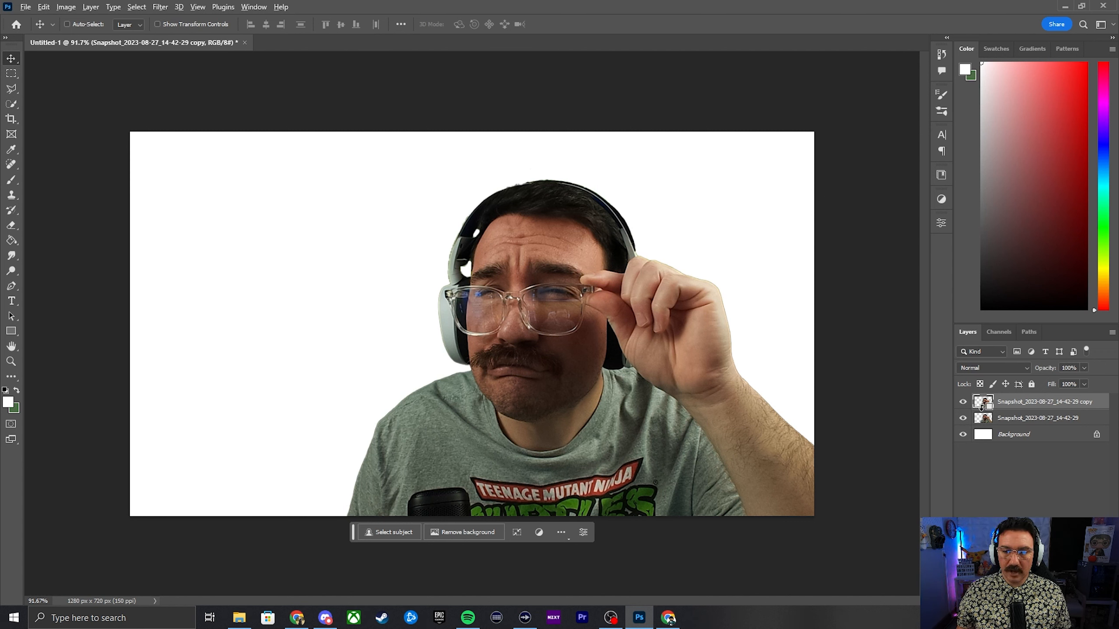
alt+click(981, 409)
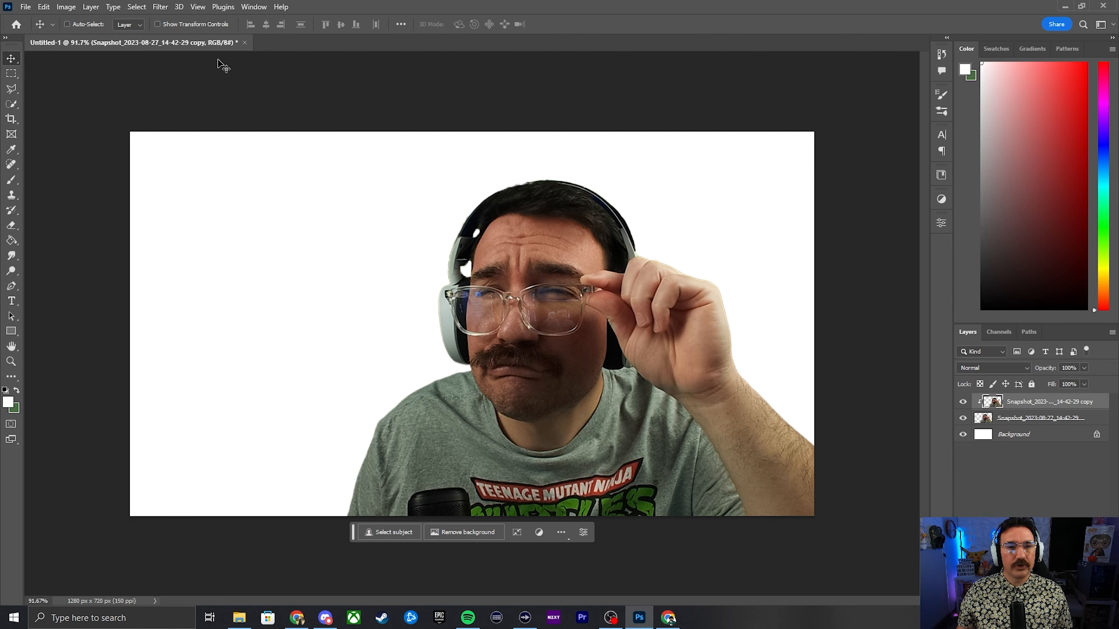
Apply the Camera Raw Filter to the snapshot copy with Texture at -66 and Noise Reduction at 69
click(161, 7)
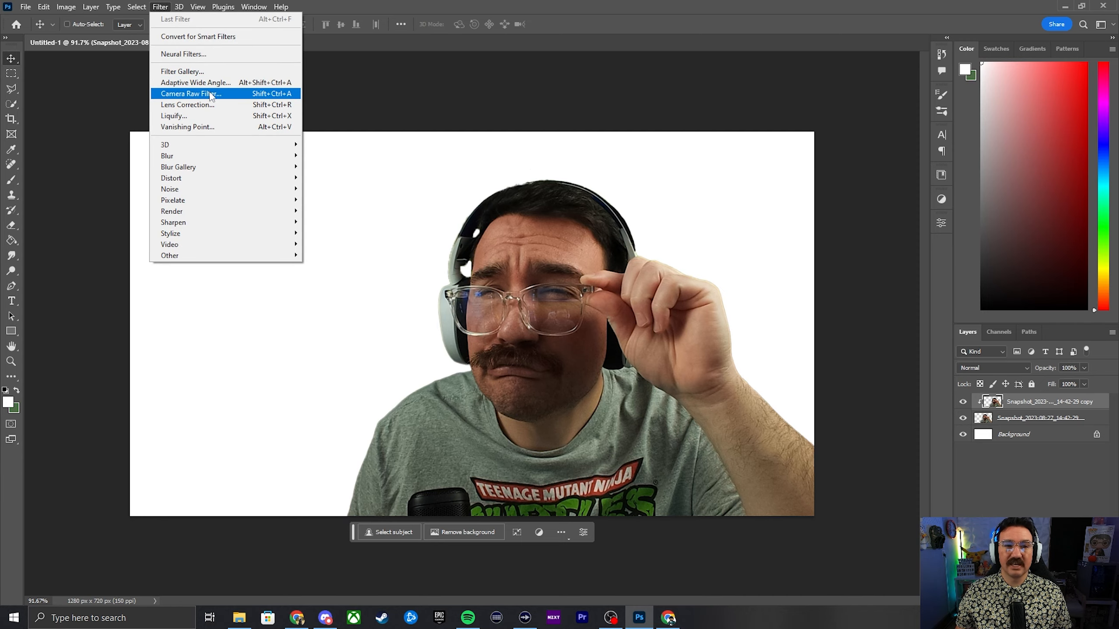
click(211, 95)
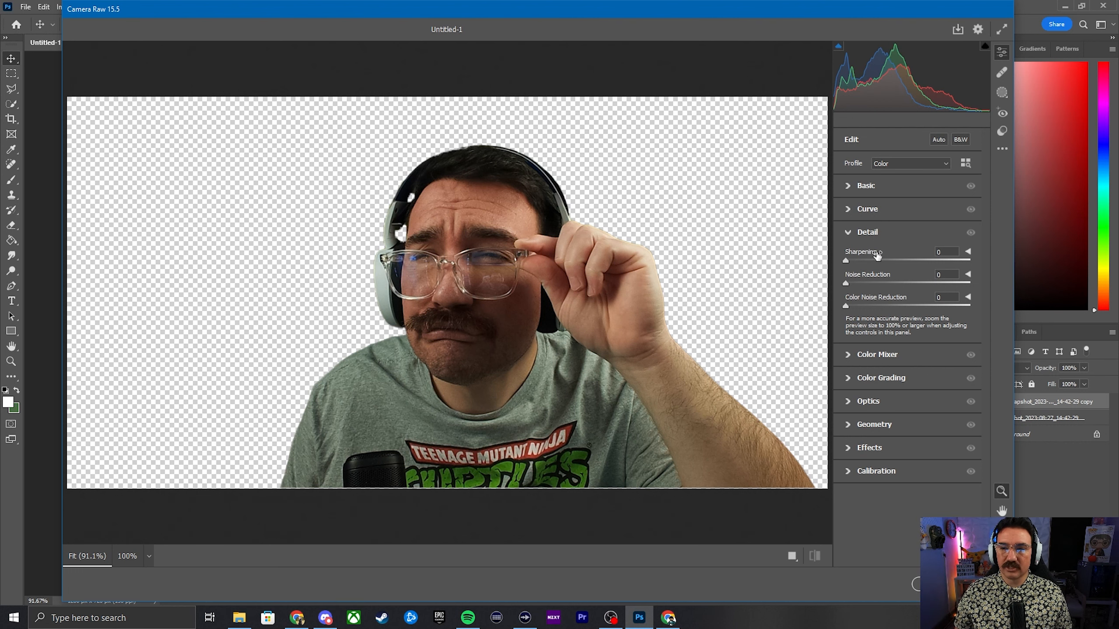
click(853, 189)
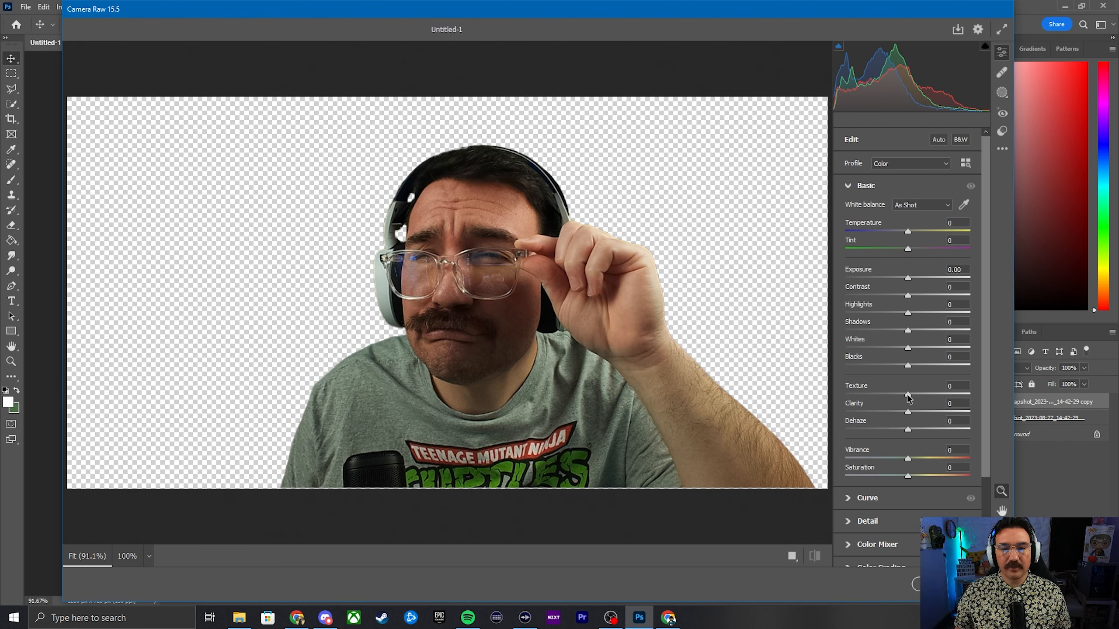
drag(909, 392, 868, 396)
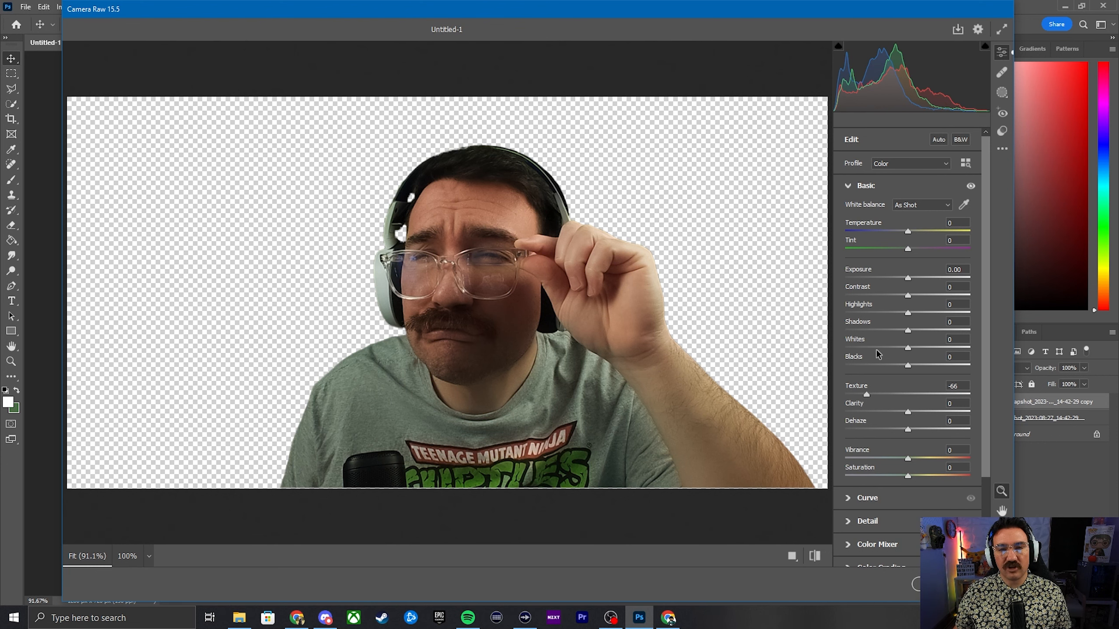
click(845, 187)
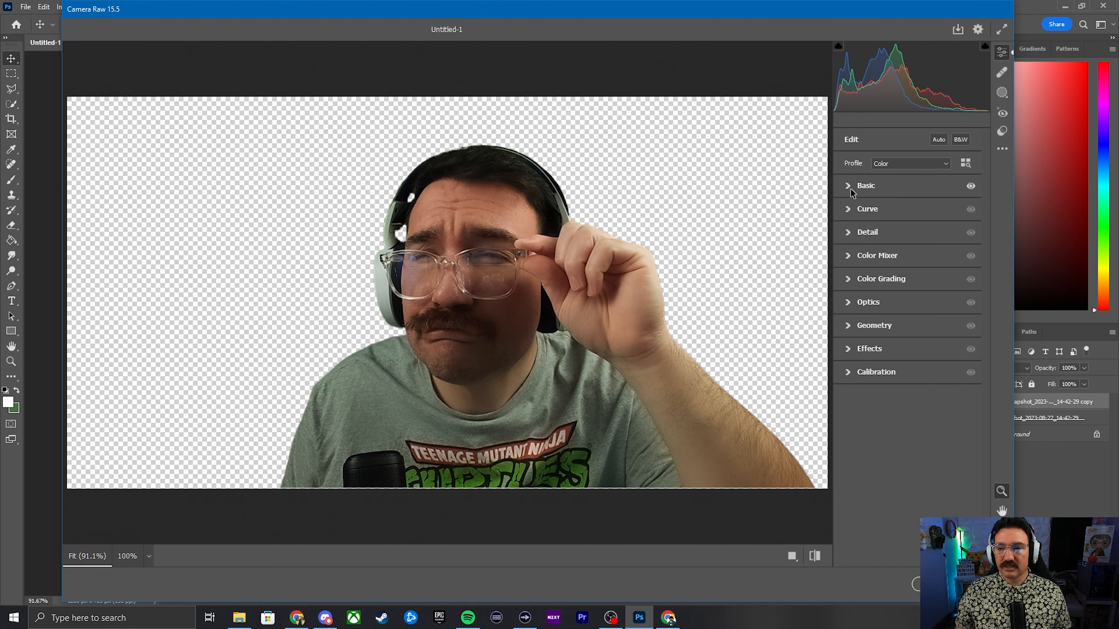
click(848, 233)
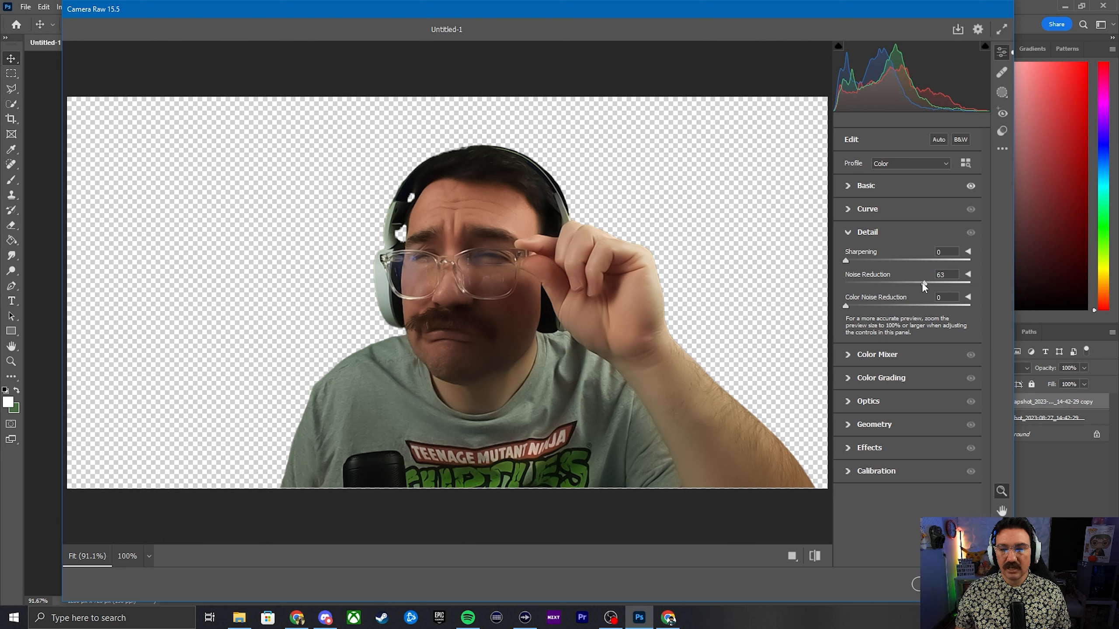
drag(924, 284, 927, 284)
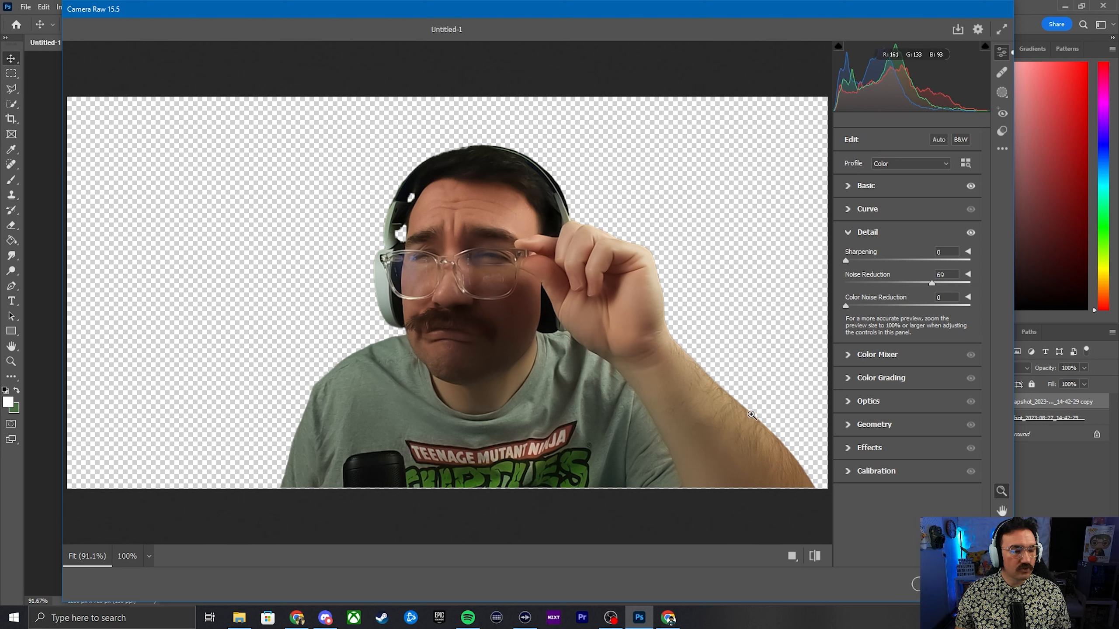
click(985, 585)
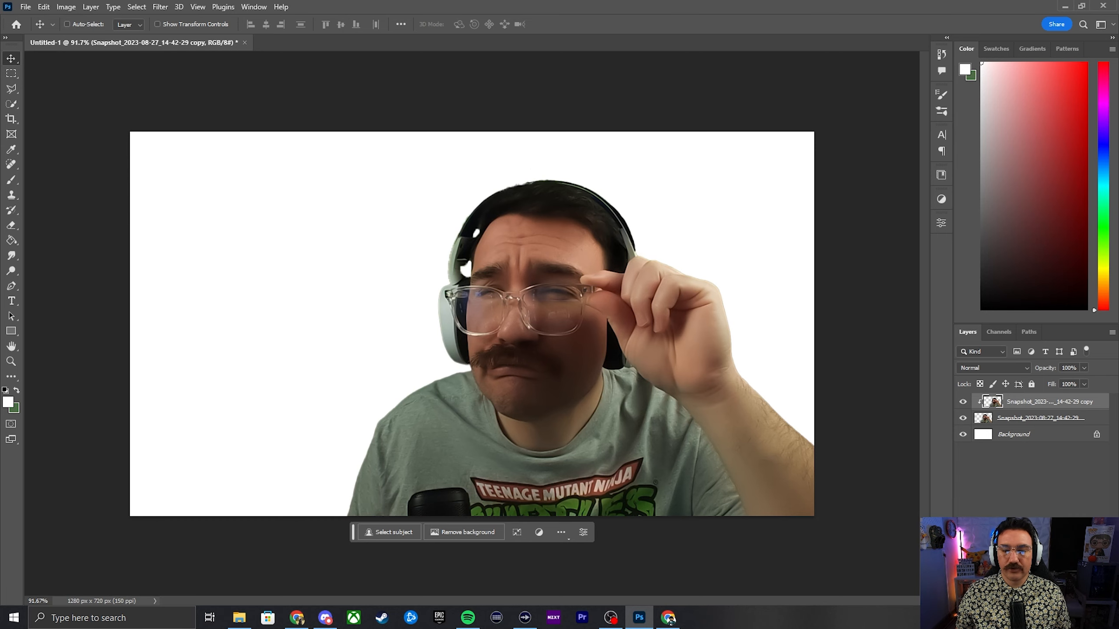
Add a layer mask to the smoothed snapshot copy and invert the mask to black
click(1020, 599)
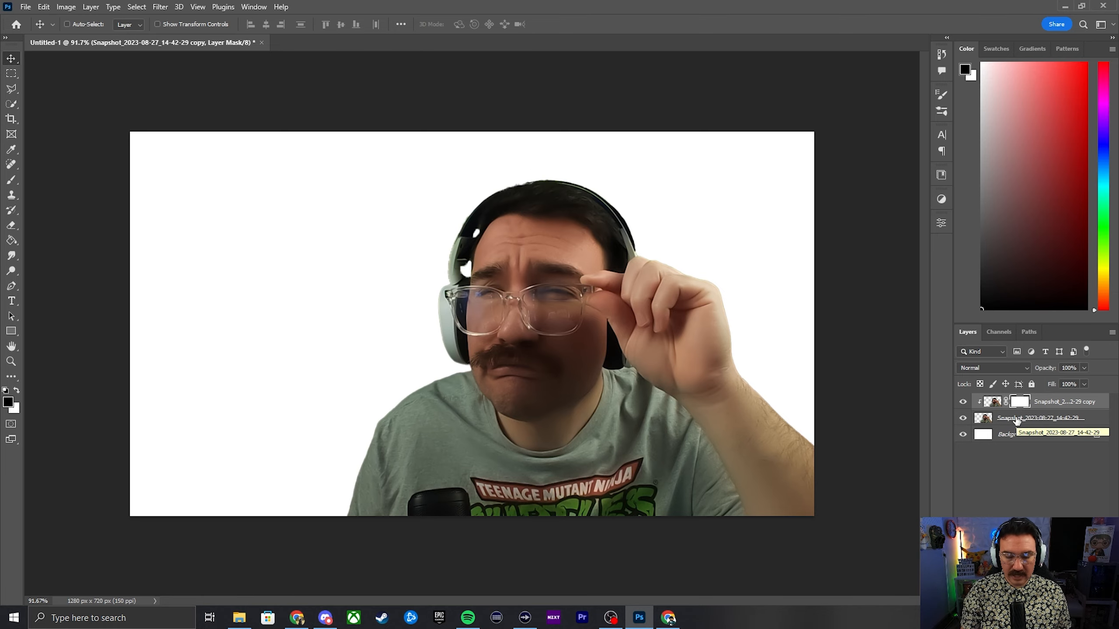
key(ctrl+i)
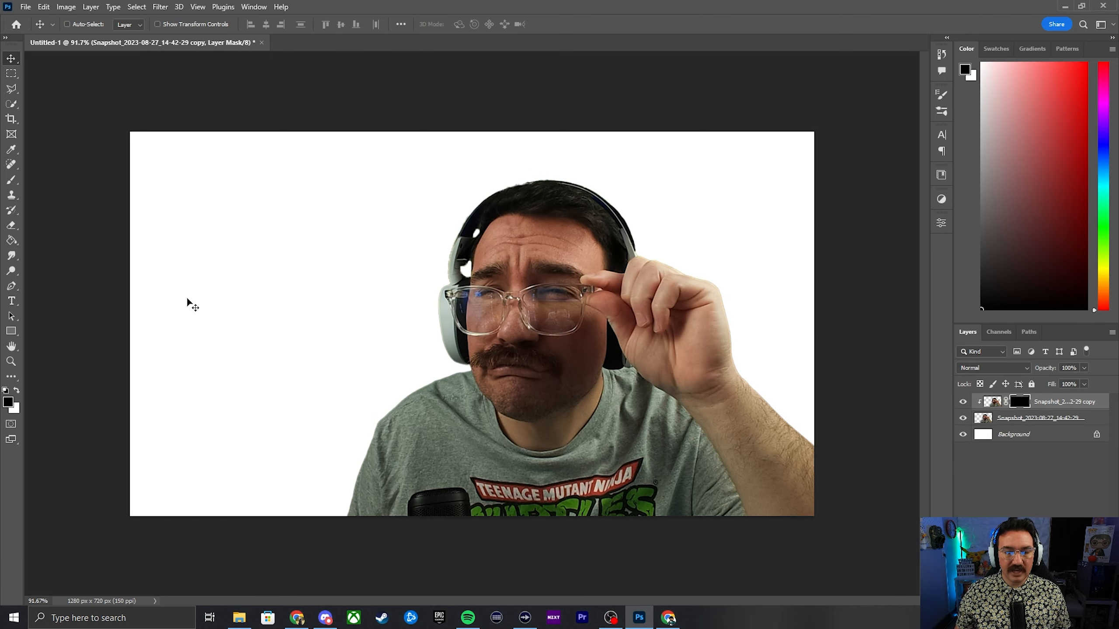
Set up the Brush tool with a 40 px Soft Round tip, 50% flow and white as the foreground color
click(12, 179)
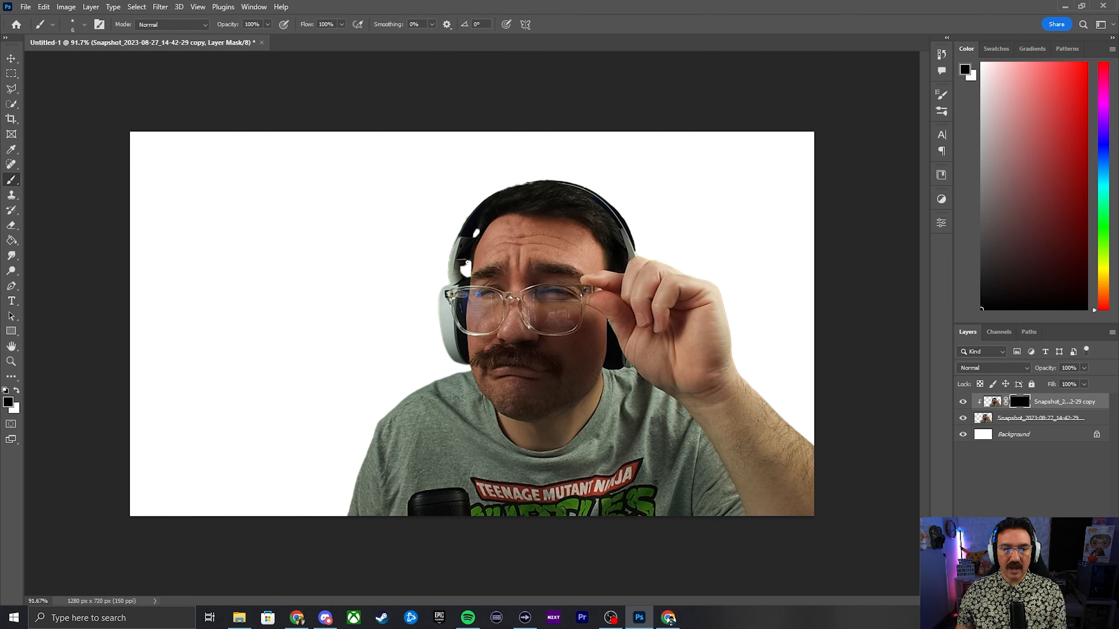
key(bracketright)
key(bracketright)
key(bracketright)
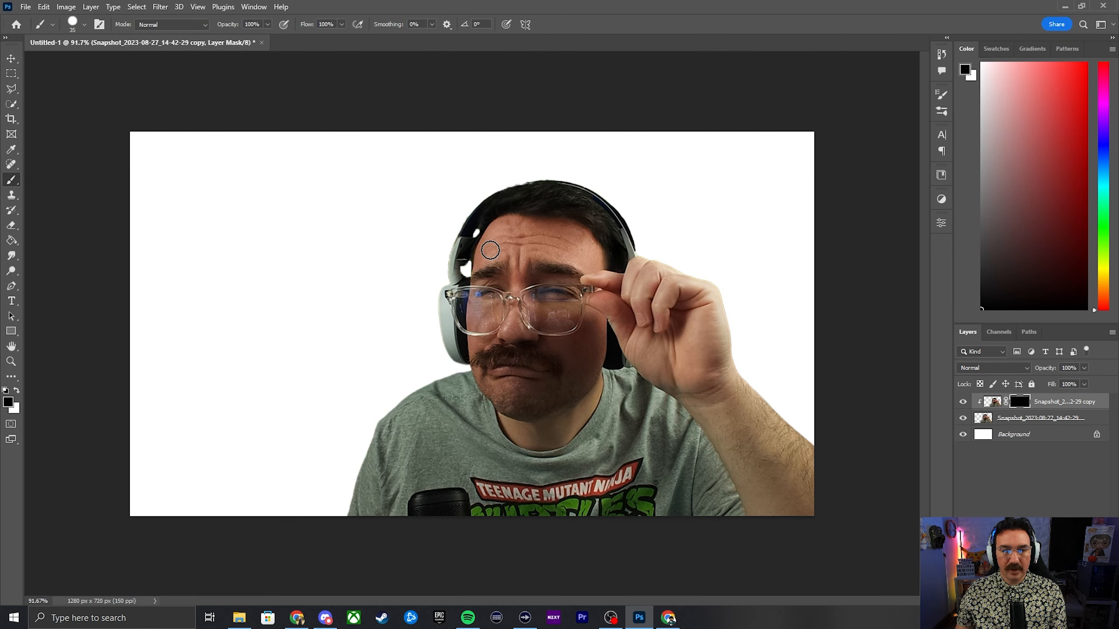
key(x)
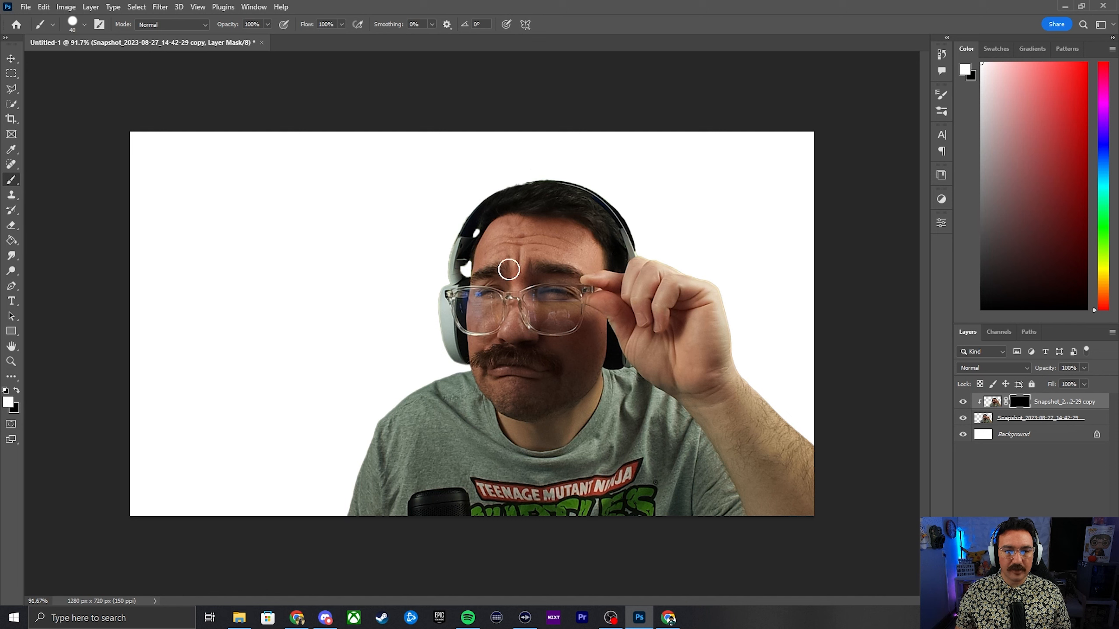
click(341, 24)
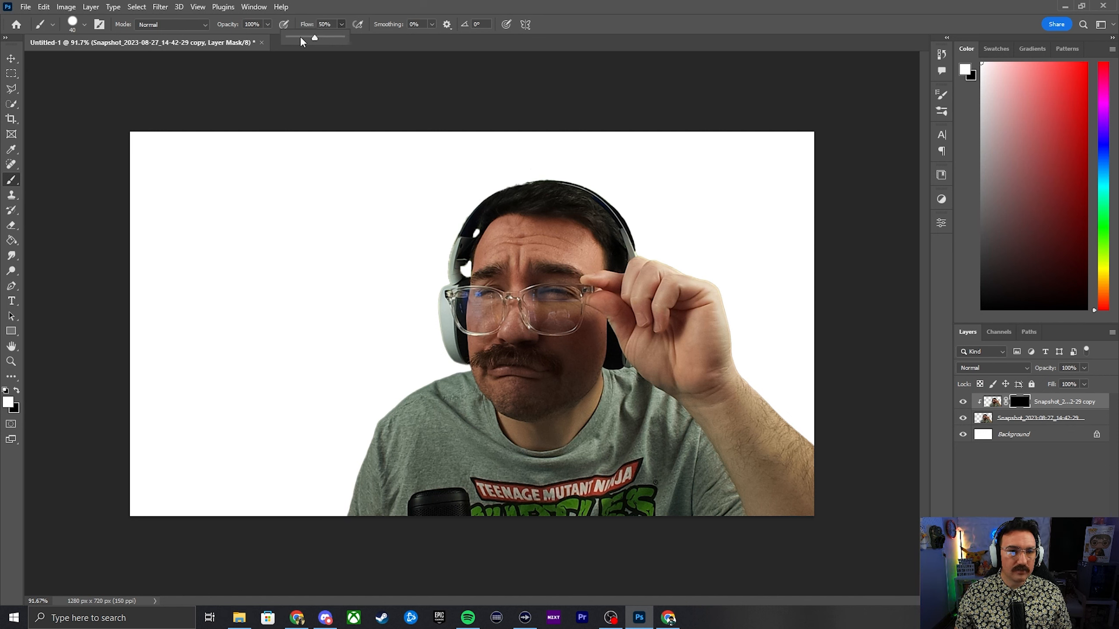
click(332, 8)
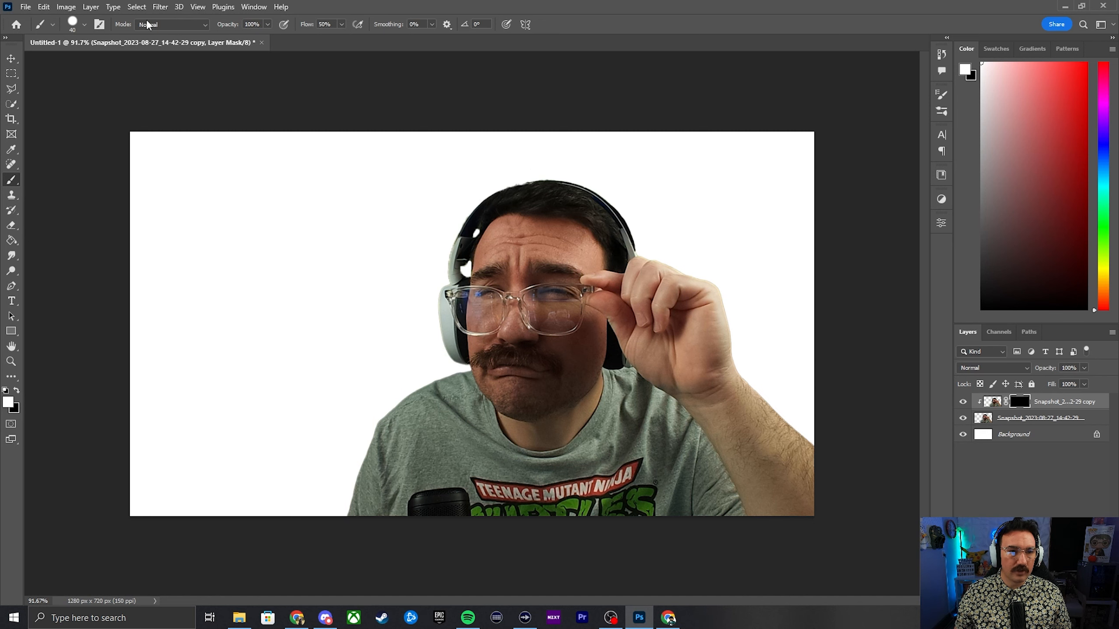
click(83, 24)
click(112, 173)
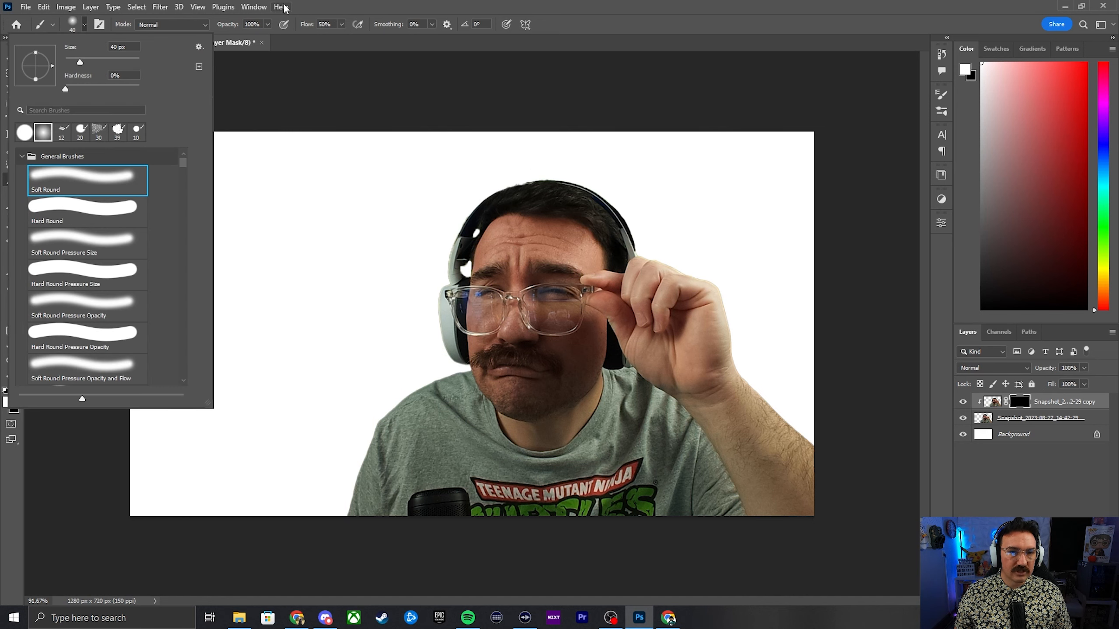
click(318, 8)
Paint white on the mask over the forehead and, with a 20 px brush, over the skin behind both glasses lenses
scroll(548, 256, up, 4)
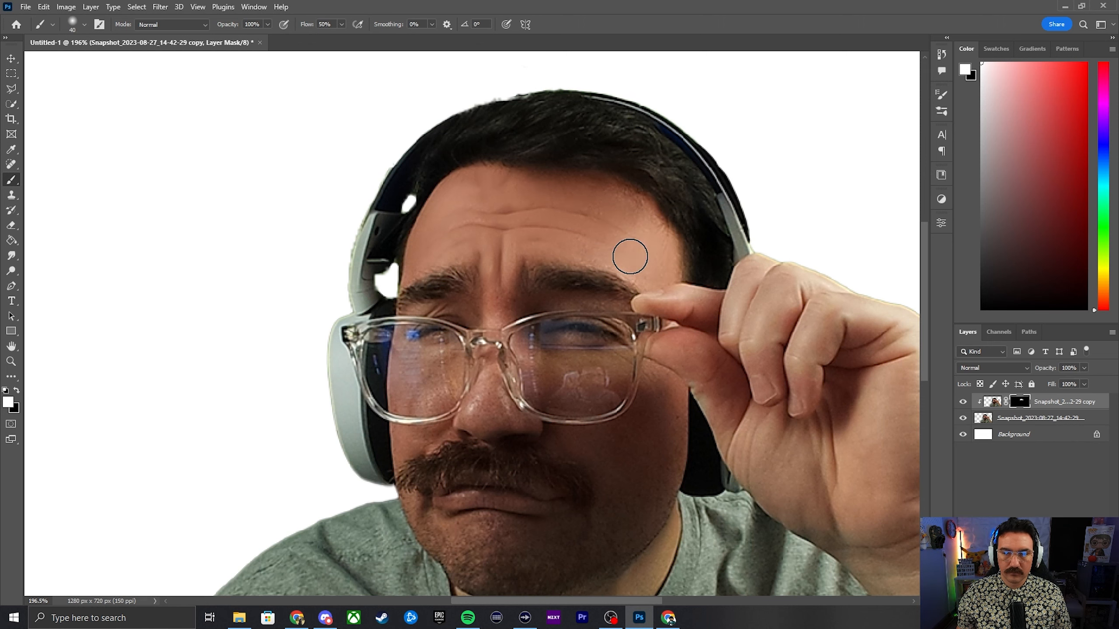
key(bracketleft)
key(bracketleft)
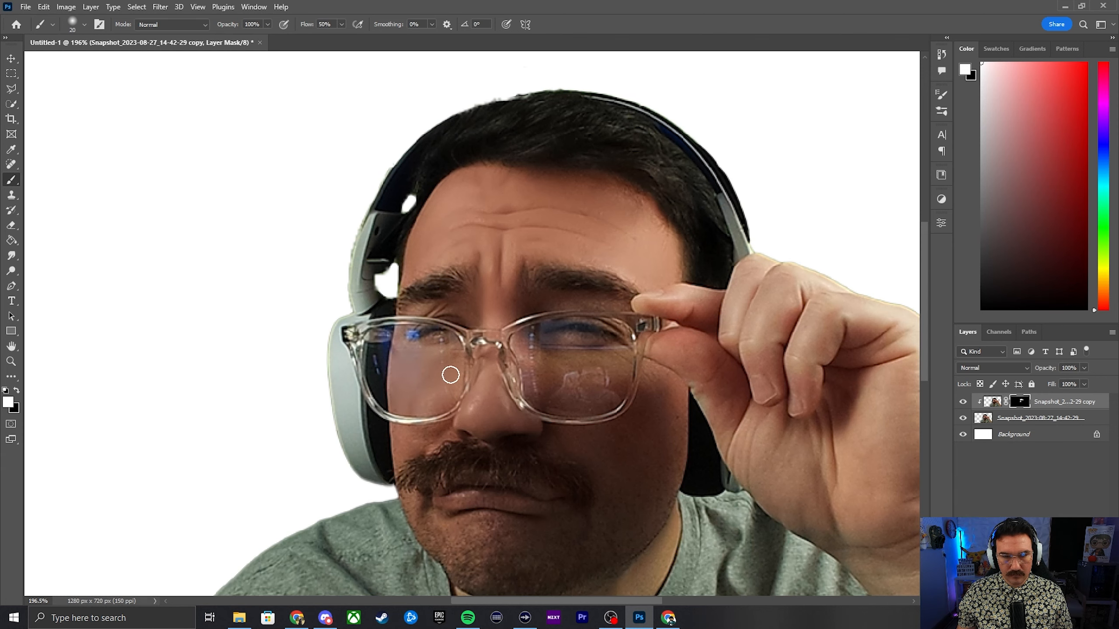
scroll(443, 432, down, 5)
scroll(525, 392, up, 8)
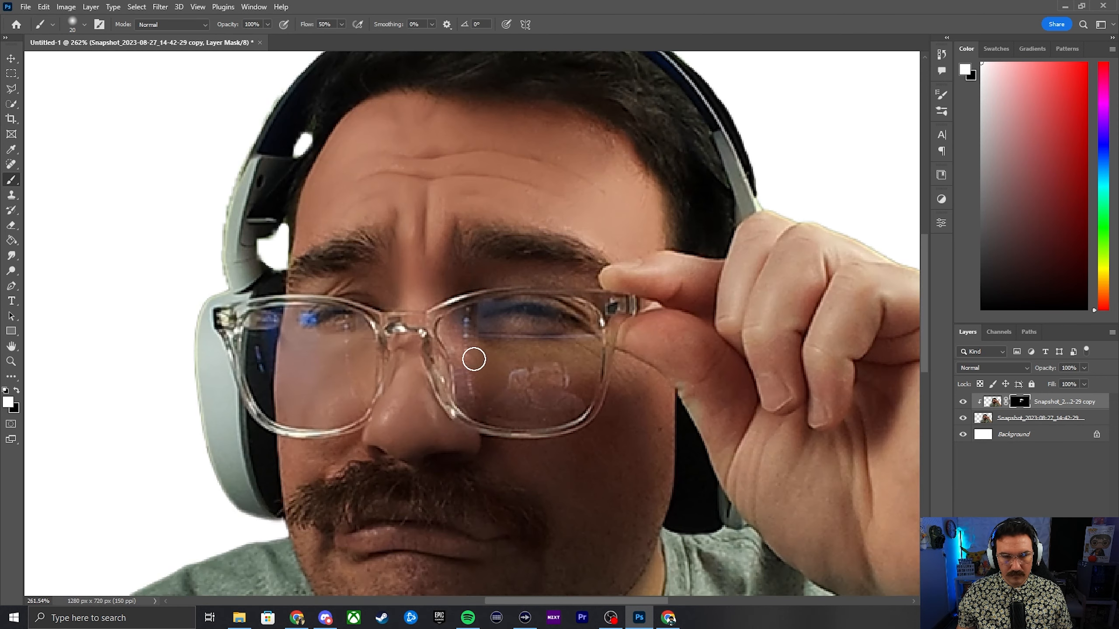
drag(542, 379, 553, 373)
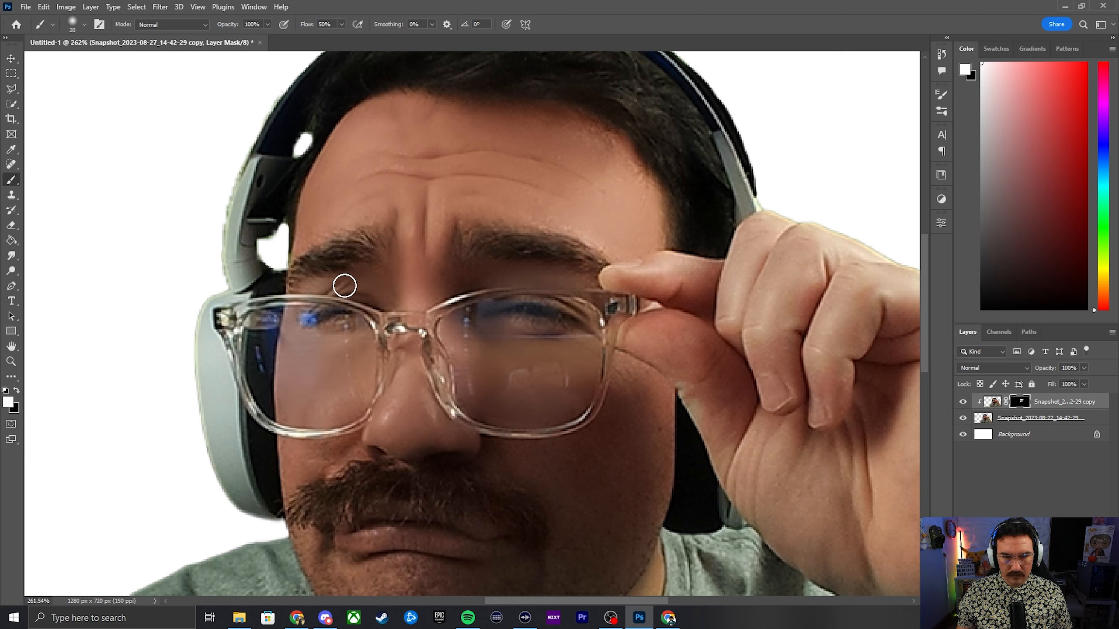
Paint the smoothing in over the nose, cheeks and chin, enlarging the brush to 35 px for the lower face
scroll(621, 401, down, 3)
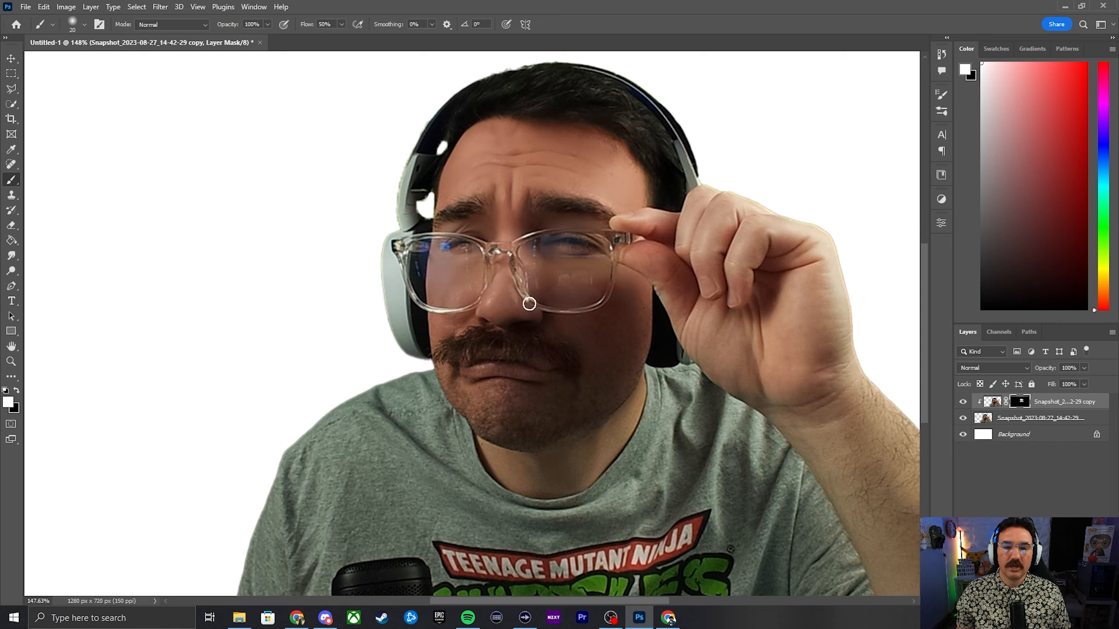
scroll(653, 302, up, 2)
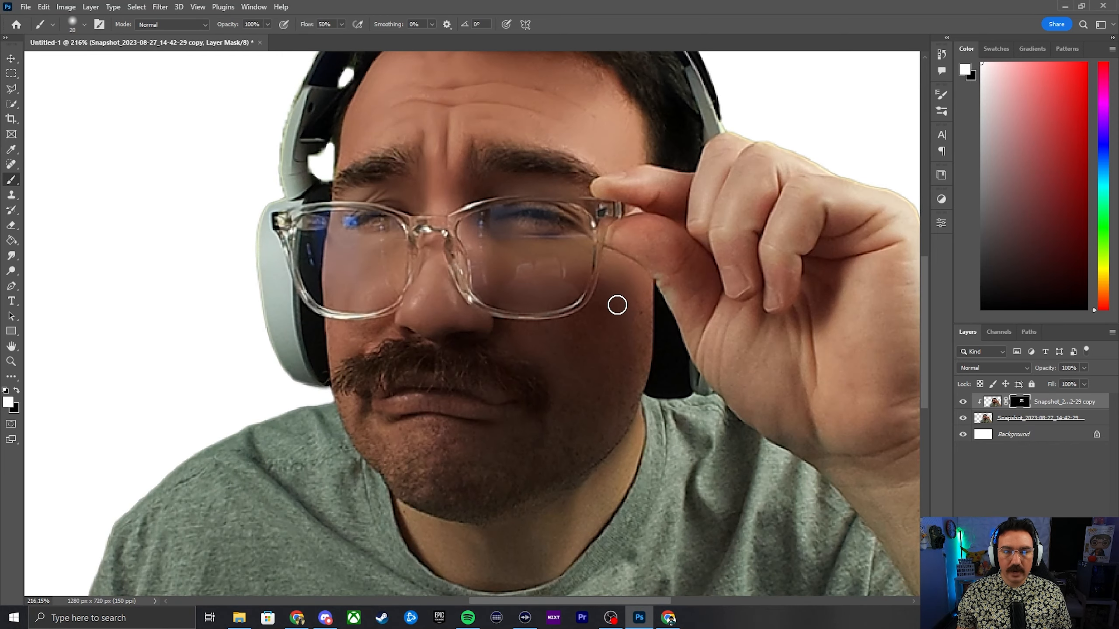
scroll(616, 305, up, 1)
key(bracketright)
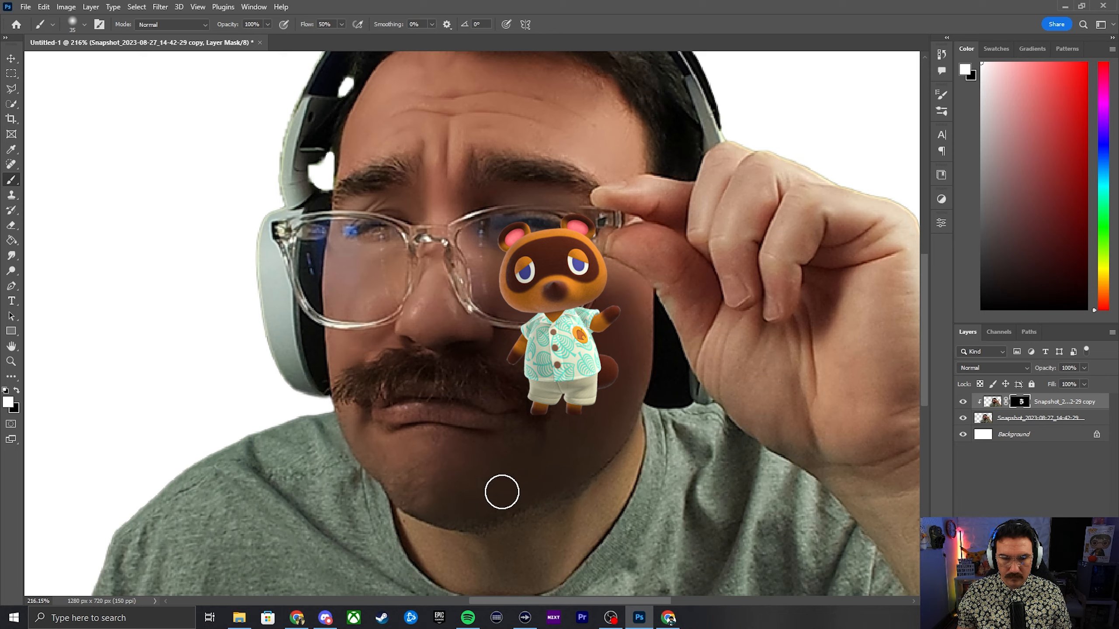
scroll(471, 388, down, 5)
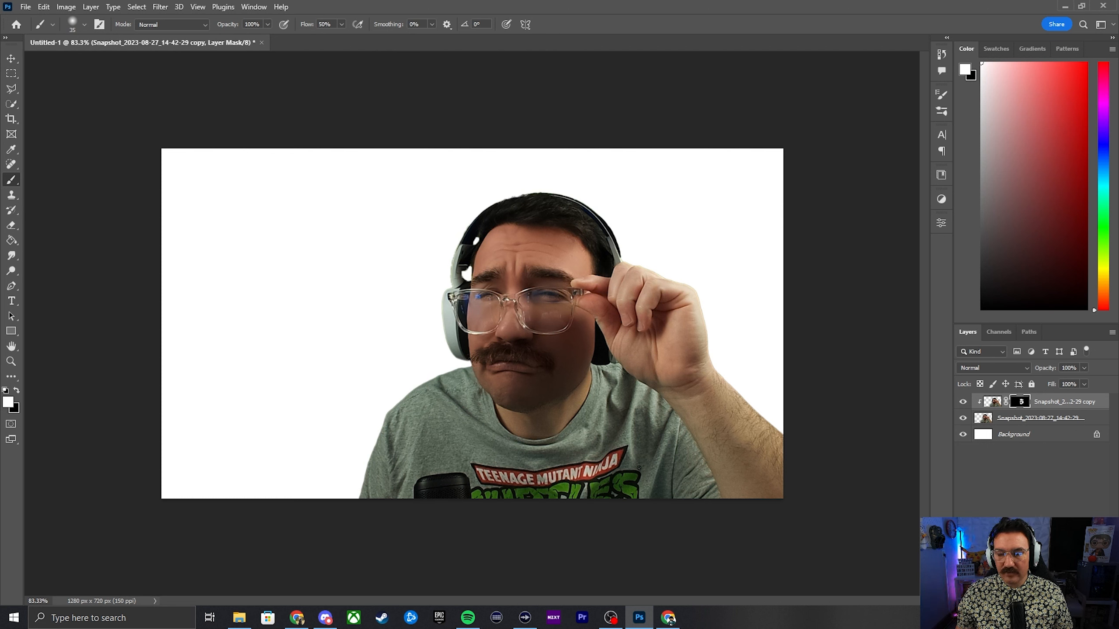
Add a Curves adjustment layer clipped to the snapshot and invert its mask to black
click(1035, 600)
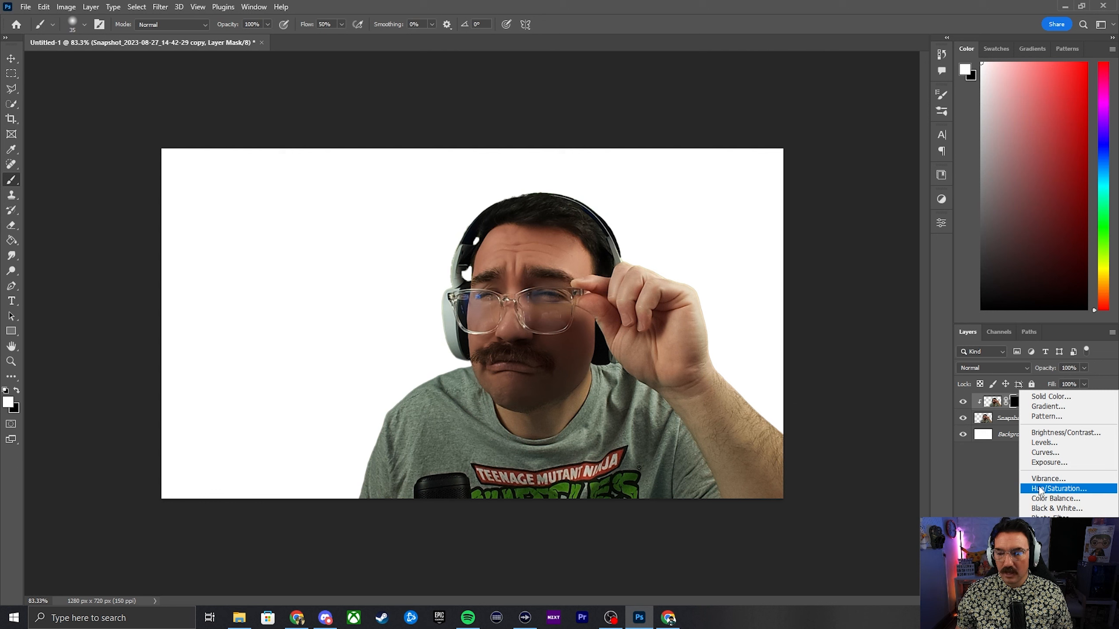
click(1051, 455)
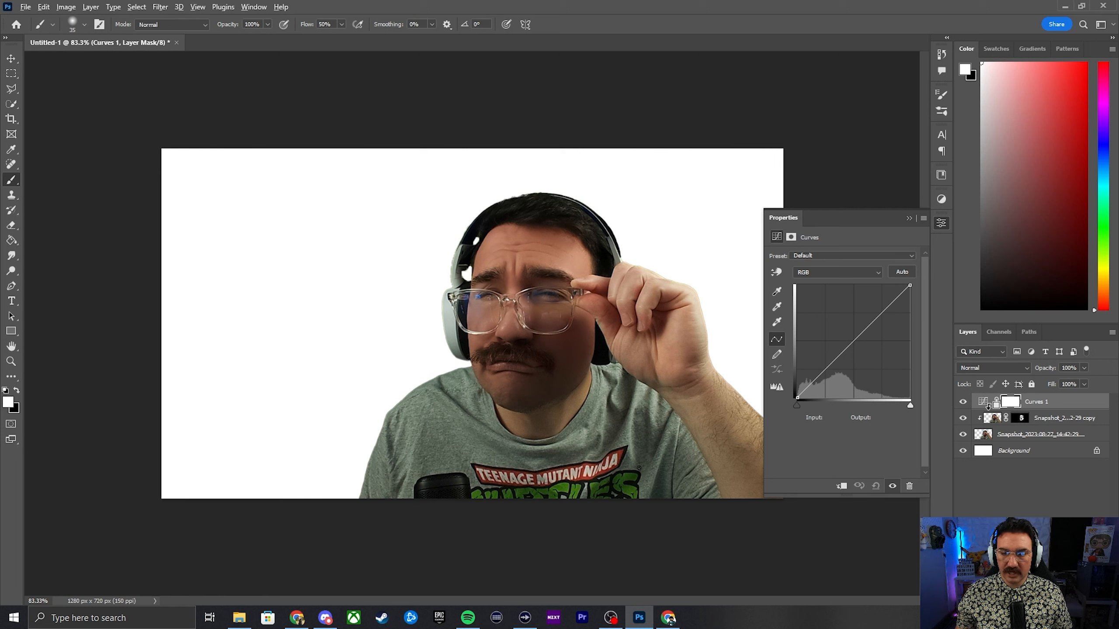
alt+click(988, 406)
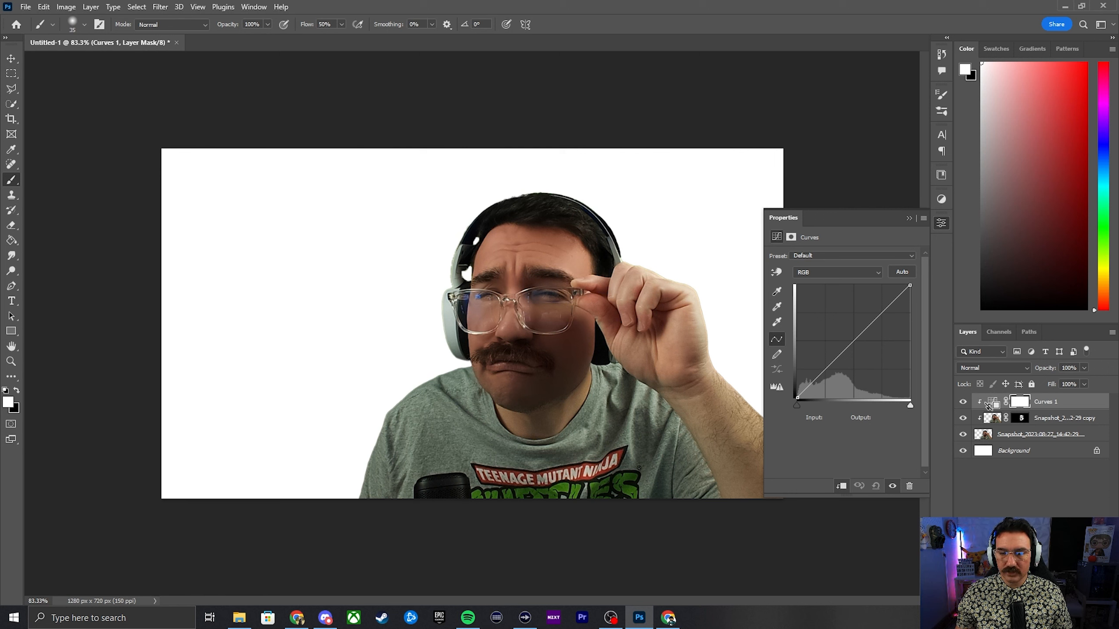
click(1020, 404)
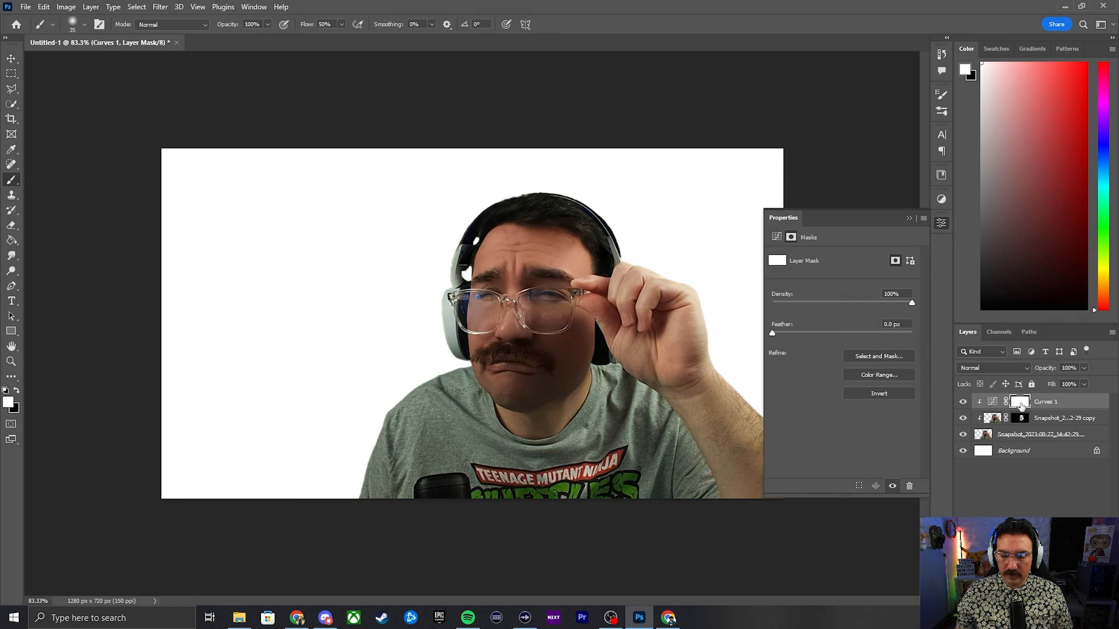
key(ctrl+i)
Raise the middle of the RGB curve to input 131, output 213, and rename the Curves layer Highlights
click(993, 401)
drag(854, 341, 855, 304)
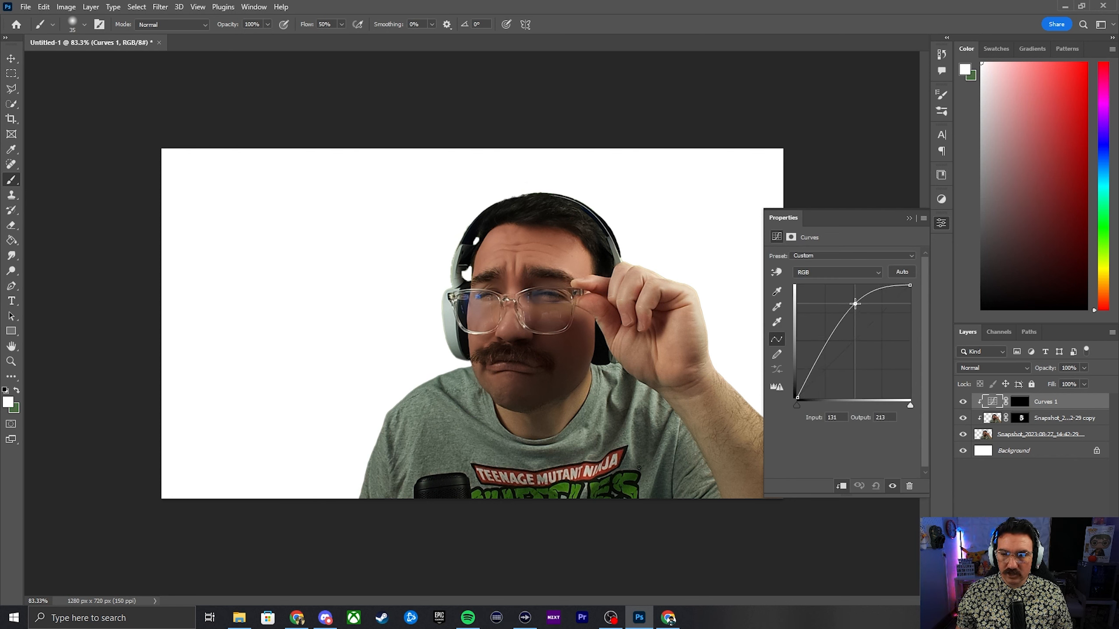
double_click(1052, 400)
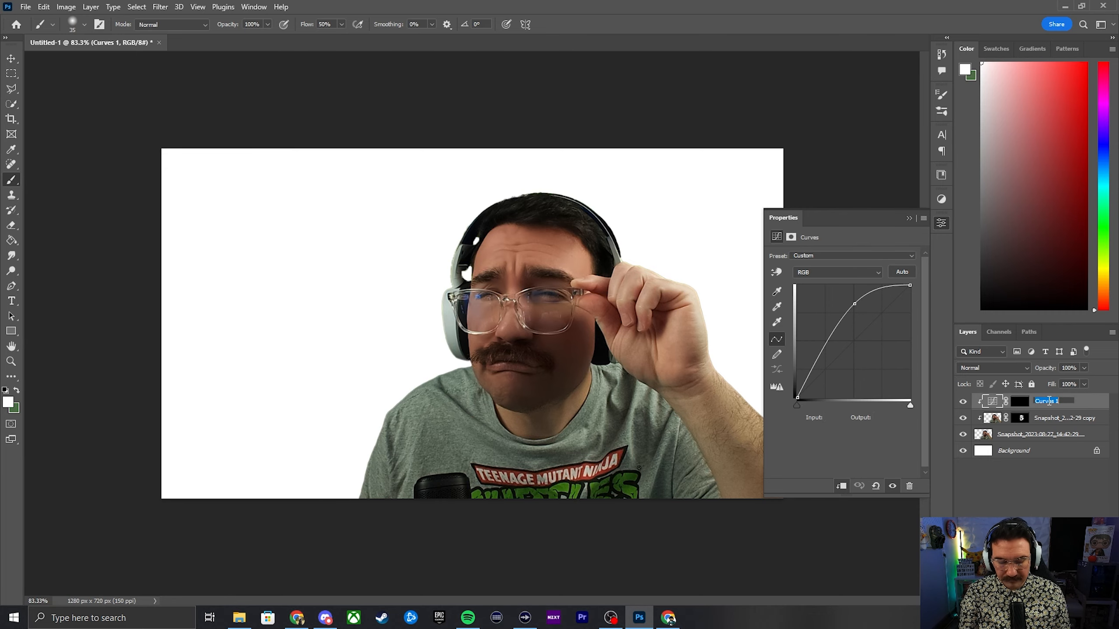
text(Highlight)
text(s)
click(1036, 493)
Add another Curves adjustment layer above Highlights and clip it to the snapshot
click(1034, 599)
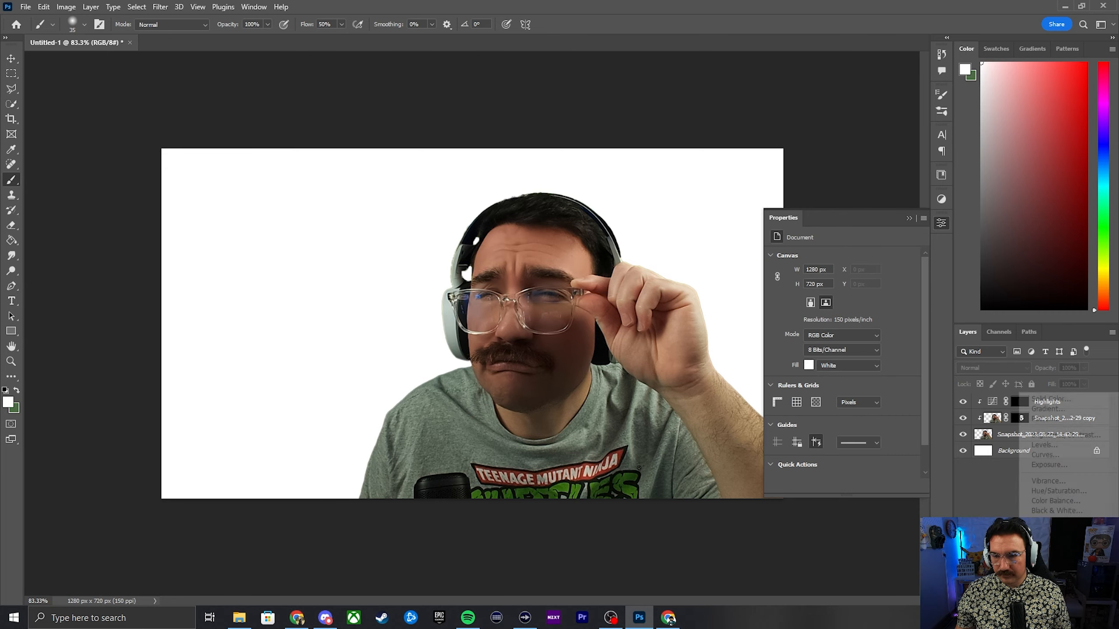
click(1049, 458)
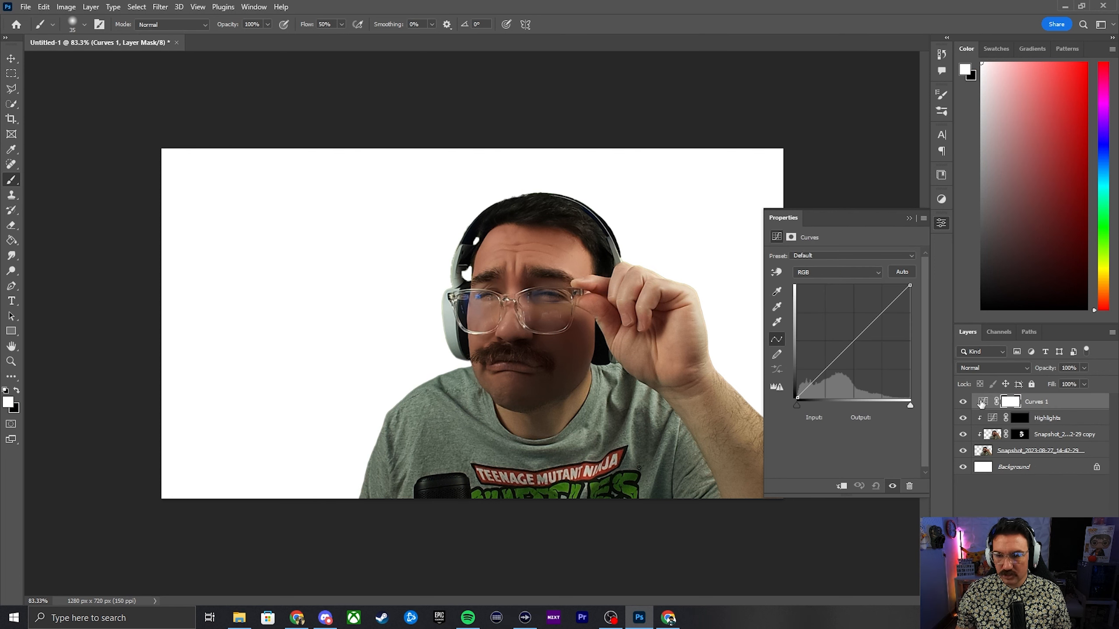
key(ctrl+alt+g)
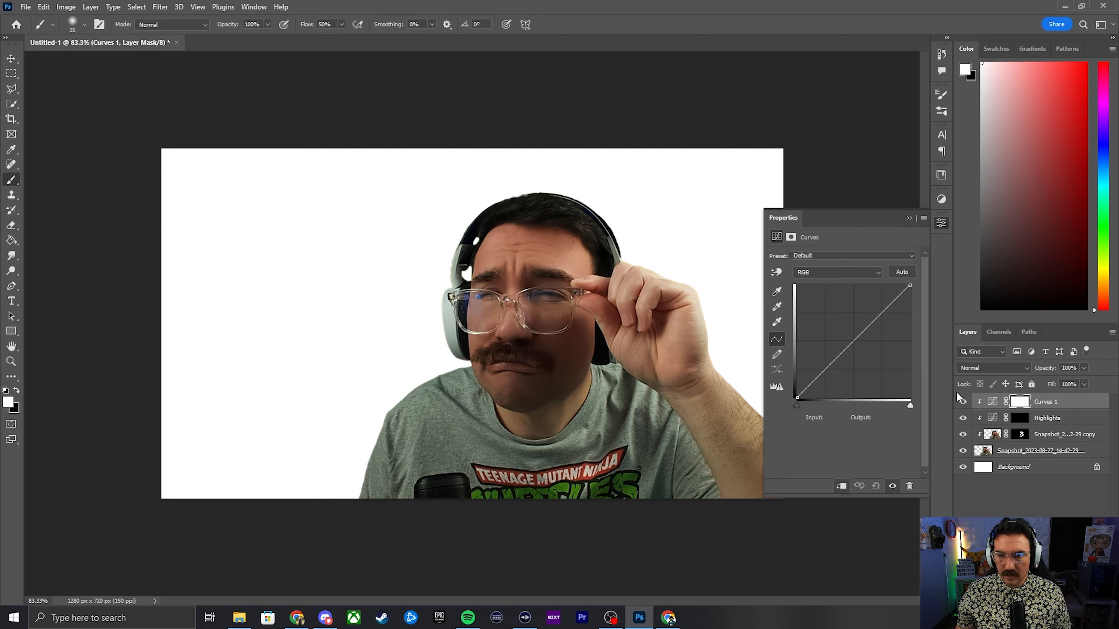
Lower the middle of the new layer's RGB curve to input 124, output 41, and invert its mask to black
drag(854, 343, 852, 379)
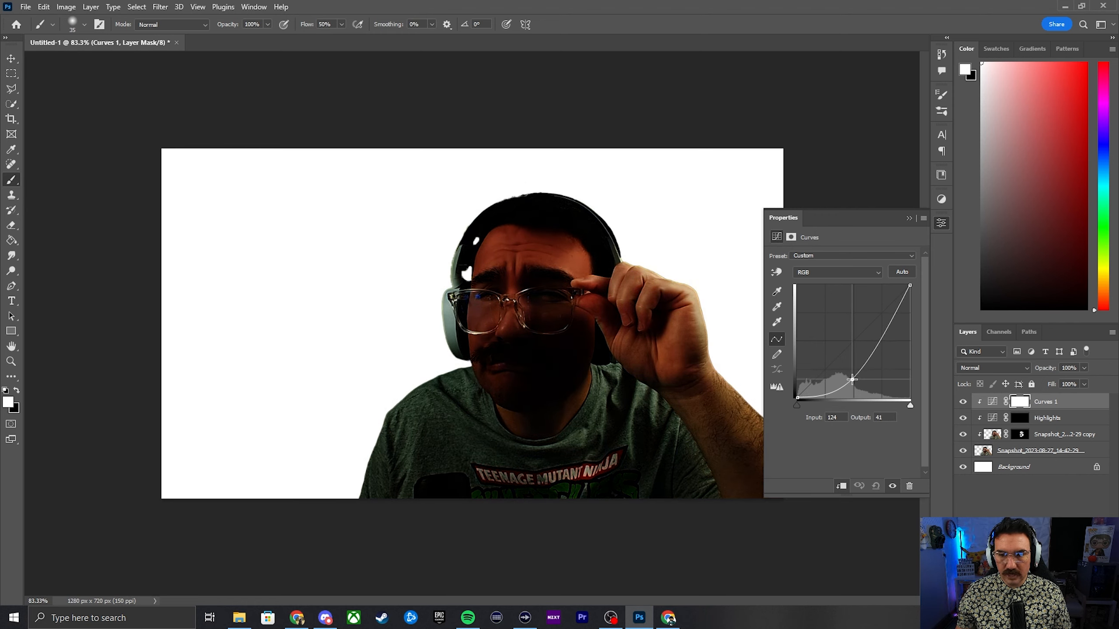
click(1018, 402)
key(ctrl+i)
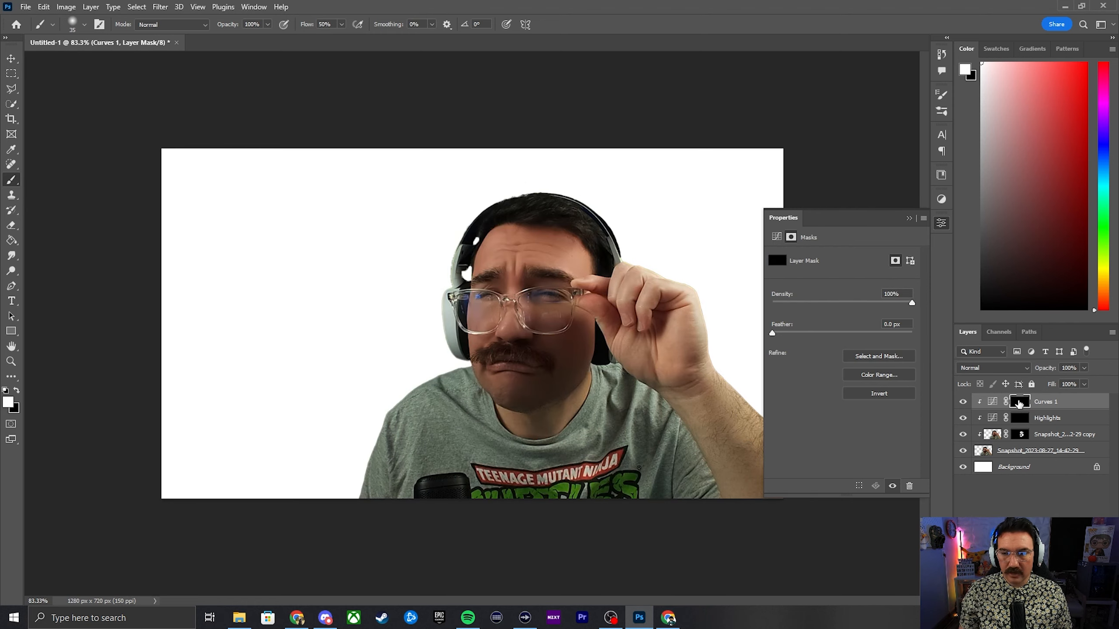
click(909, 218)
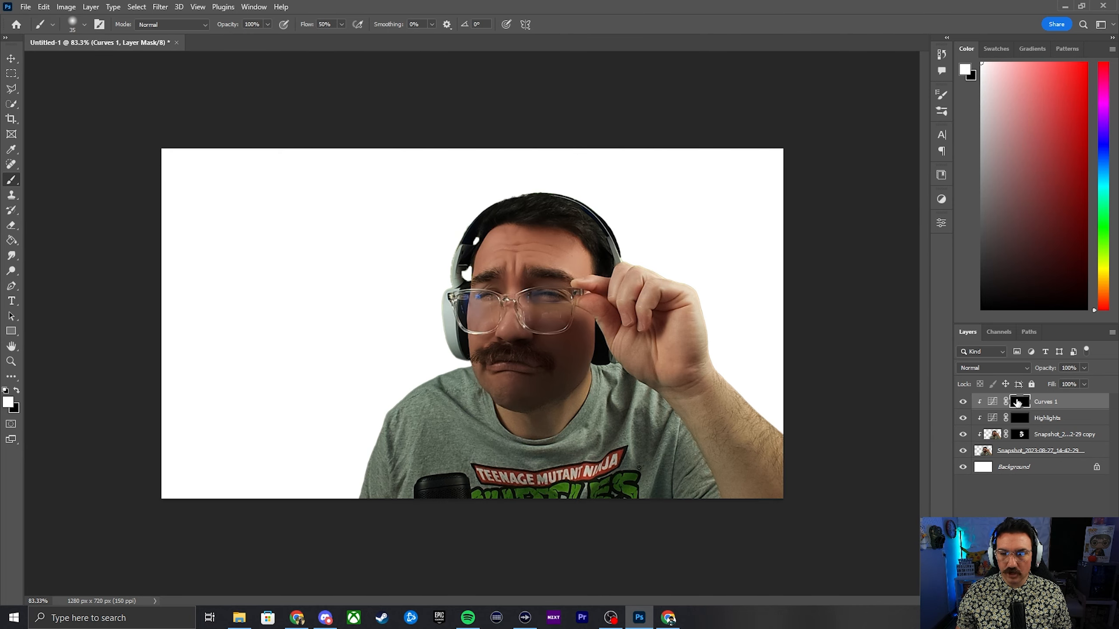
With a 50 px brush at 10% flow, paint white on the Highlights mask over the forehead, cheek and neck edges nearest the raised hand
click(1020, 419)
scroll(508, 302, up, 4)
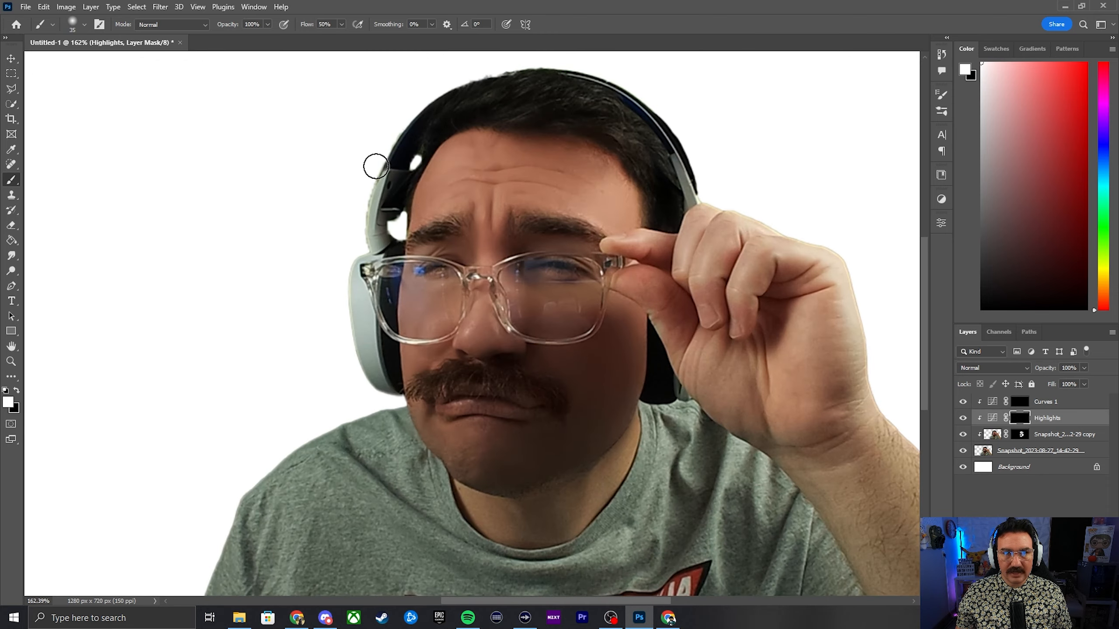
drag(323, 35, 325, 37)
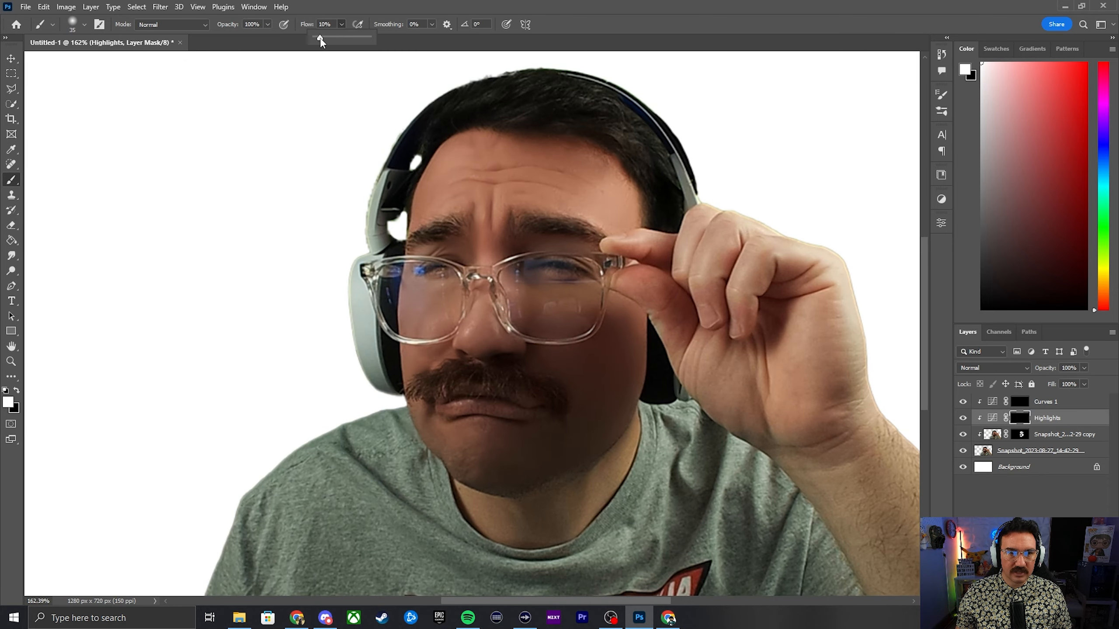
click(433, 14)
key(])
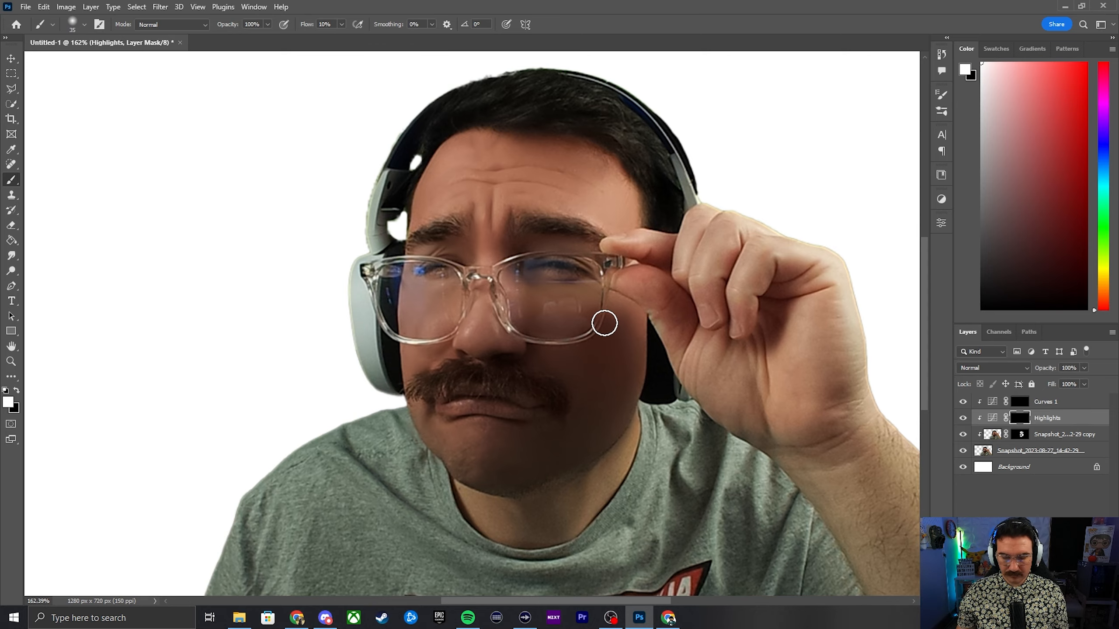
key(])
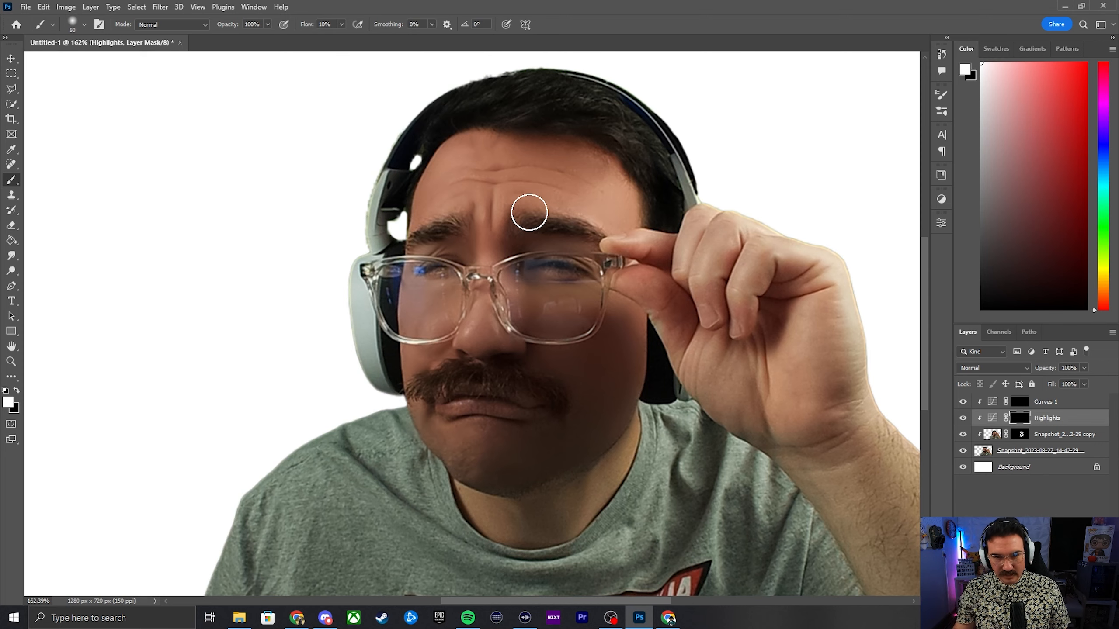
mouse_move(603, 205)
mouse_down()
mouse_move(577, 189)
mouse_move(609, 193)
mouse_move(612, 179)
mouse_move(626, 218)
mouse_move(577, 174)
mouse_move(527, 172)
mouse_move(565, 198)
mouse_move(550, 168)
mouse_move(627, 196)
mouse_up()
drag(635, 315, 633, 338)
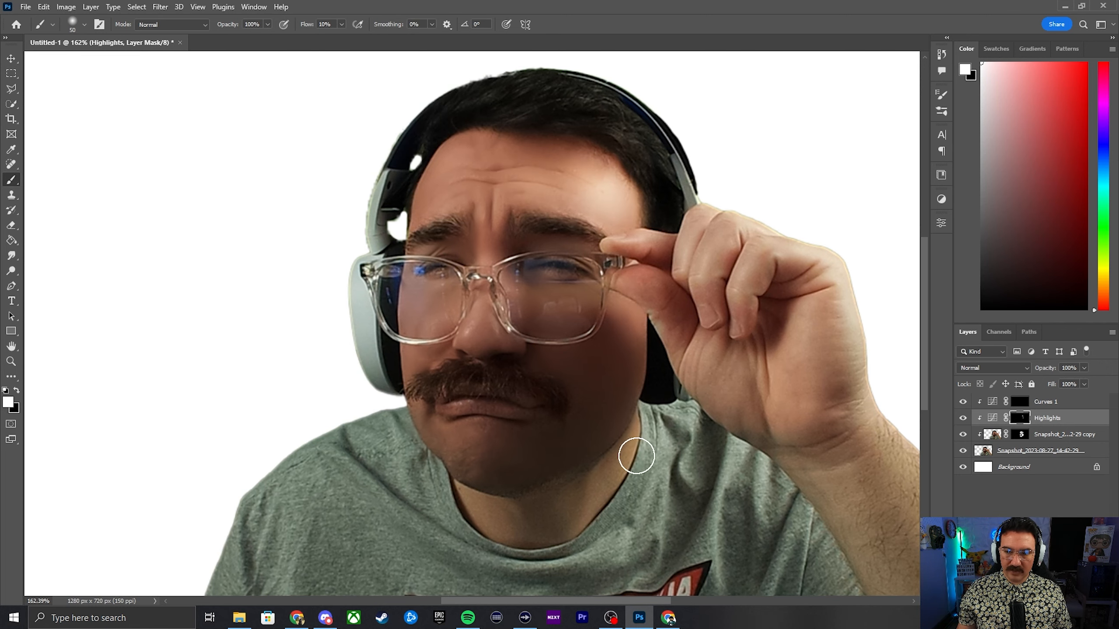
mouse_move(637, 456)
mouse_down()
mouse_move(605, 474)
mouse_move(633, 466)
mouse_up()
Paint highlights on the same mask over the nose and the skin between the eyebrows
scroll(621, 412, down, 3)
scroll(603, 392, up, 3)
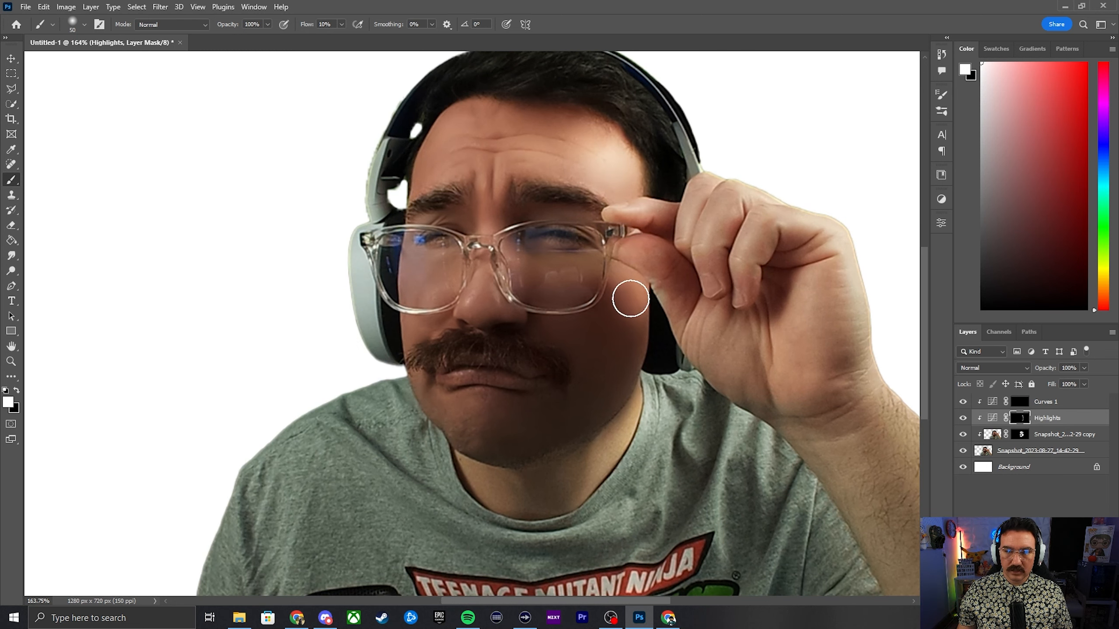
mouse_move(462, 319)
mouse_down()
mouse_move(479, 295)
mouse_move(493, 311)
mouse_move(470, 303)
mouse_up()
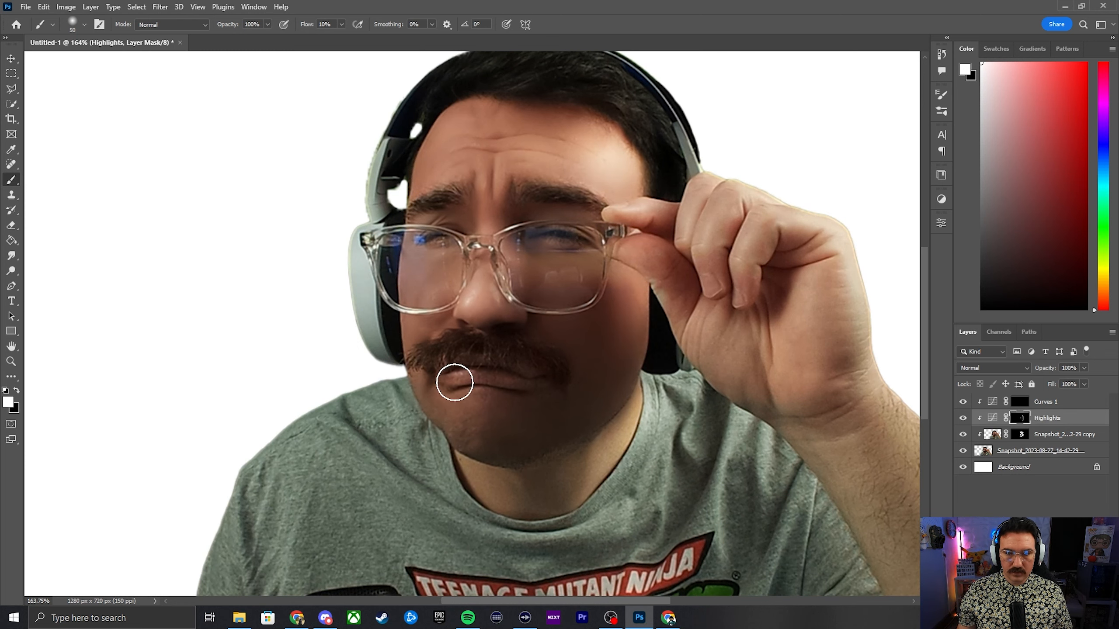
mouse_move(497, 200)
mouse_down()
mouse_move(535, 161)
mouse_move(505, 174)
mouse_up()
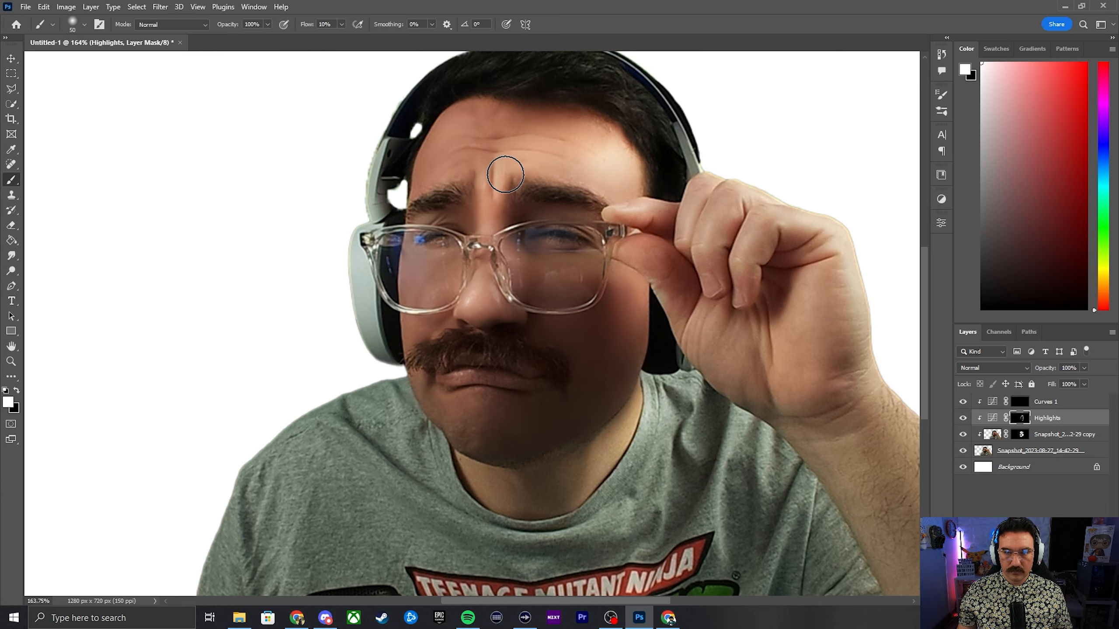
Paint white on the darkening Curves layer's mask to add shadows to the neck under the chin and the lower face
scroll(539, 353, down, 5)
click(1018, 406)
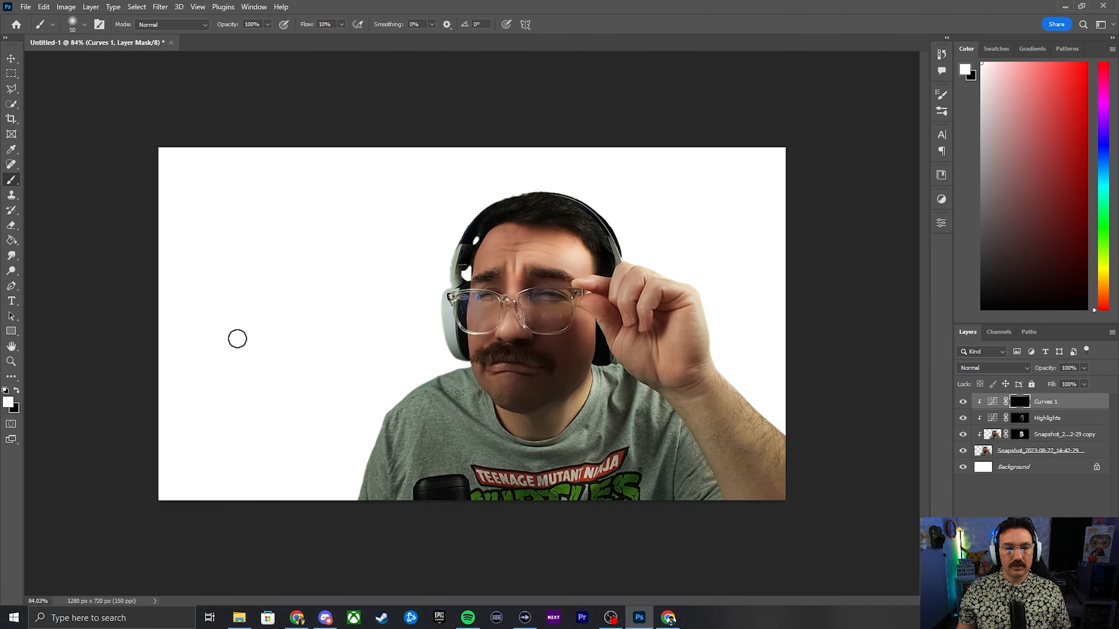
scroll(573, 359, up, 5)
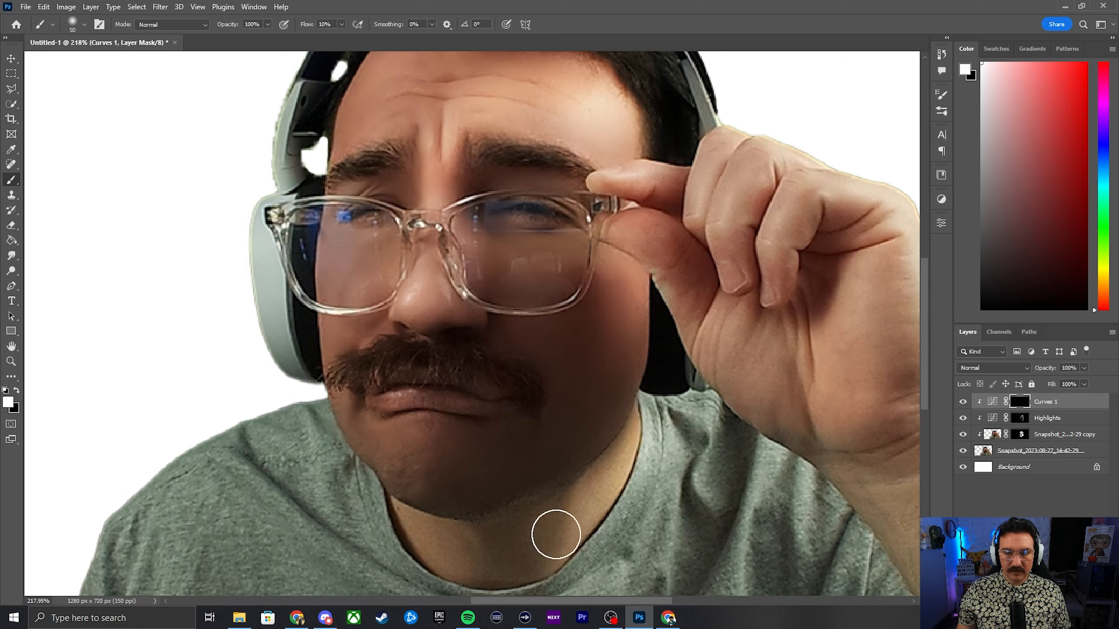
mouse_move(485, 555)
mouse_down()
mouse_move(532, 519)
mouse_move(566, 564)
mouse_up()
scroll(608, 488, down, 5)
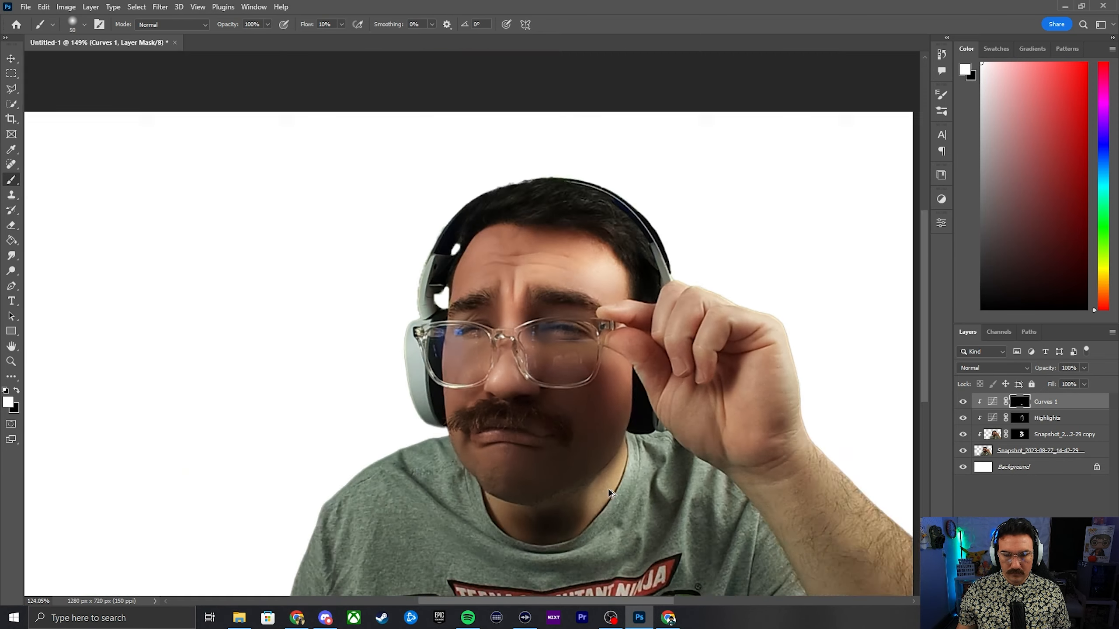
scroll(534, 434, up, 4)
drag(523, 458, 495, 433)
drag(577, 426, 580, 432)
scroll(664, 501, down, 4)
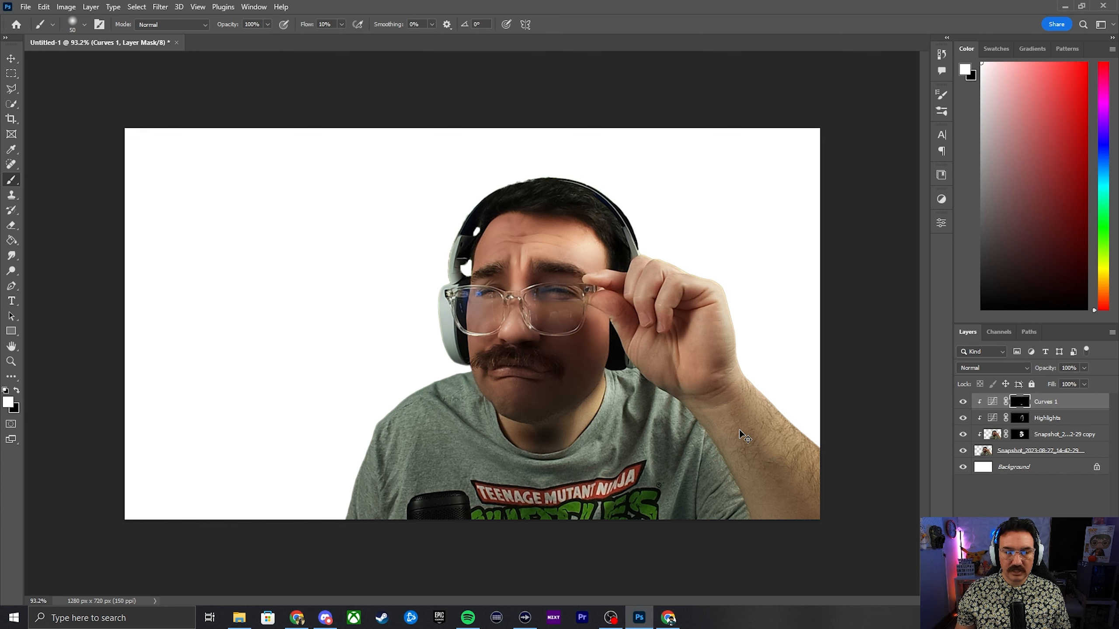
Set the brush opacity to 50% and strengthen the highlights on the Highlights mask over the skin behind the glasses lenses
click(268, 24)
double_click(336, 5)
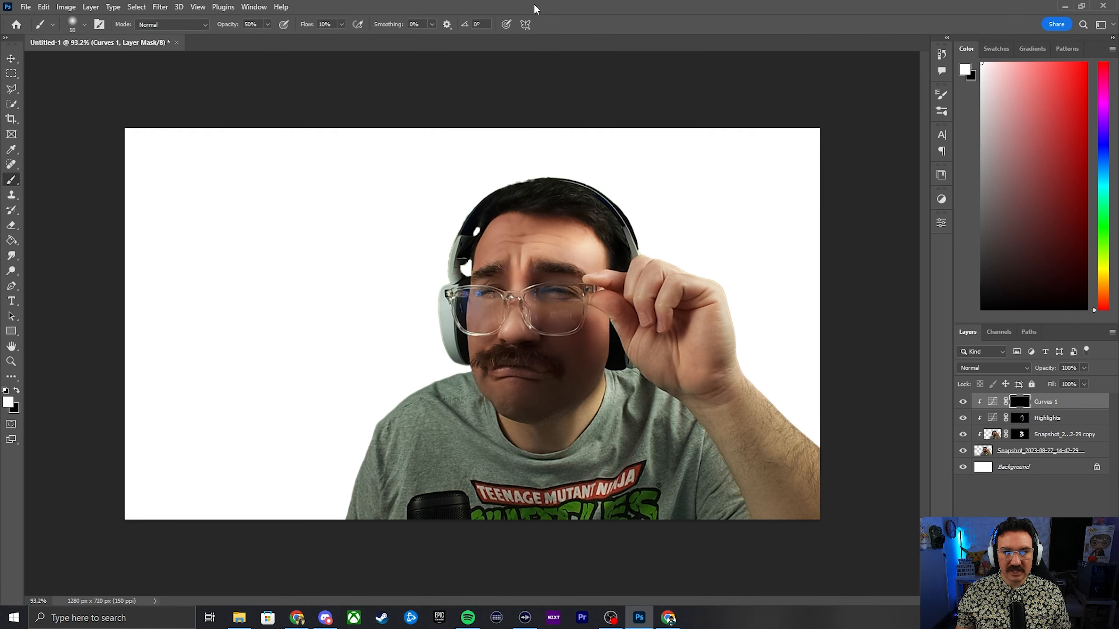
scroll(546, 341, up, 2)
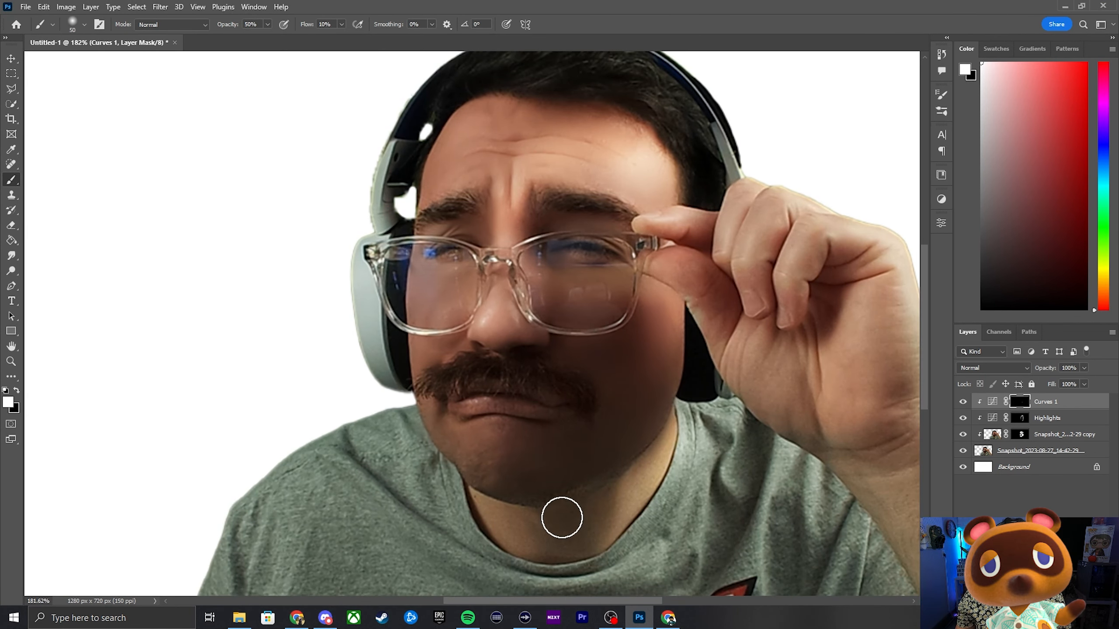
key(alt+bracketleft)
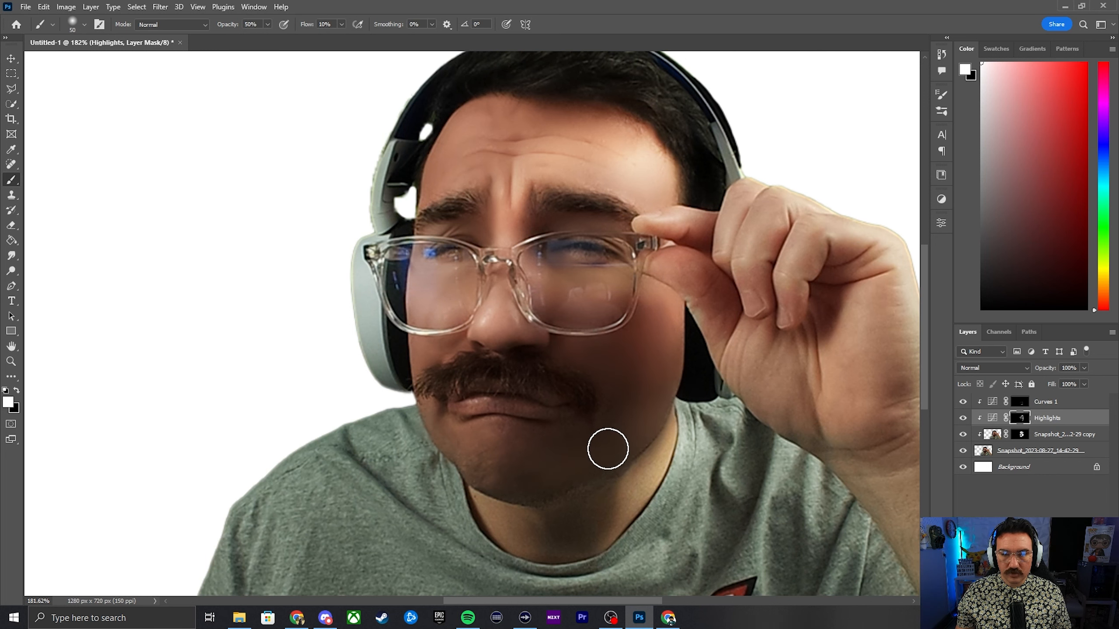
scroll(660, 387, down, 3)
scroll(543, 233, up, 3)
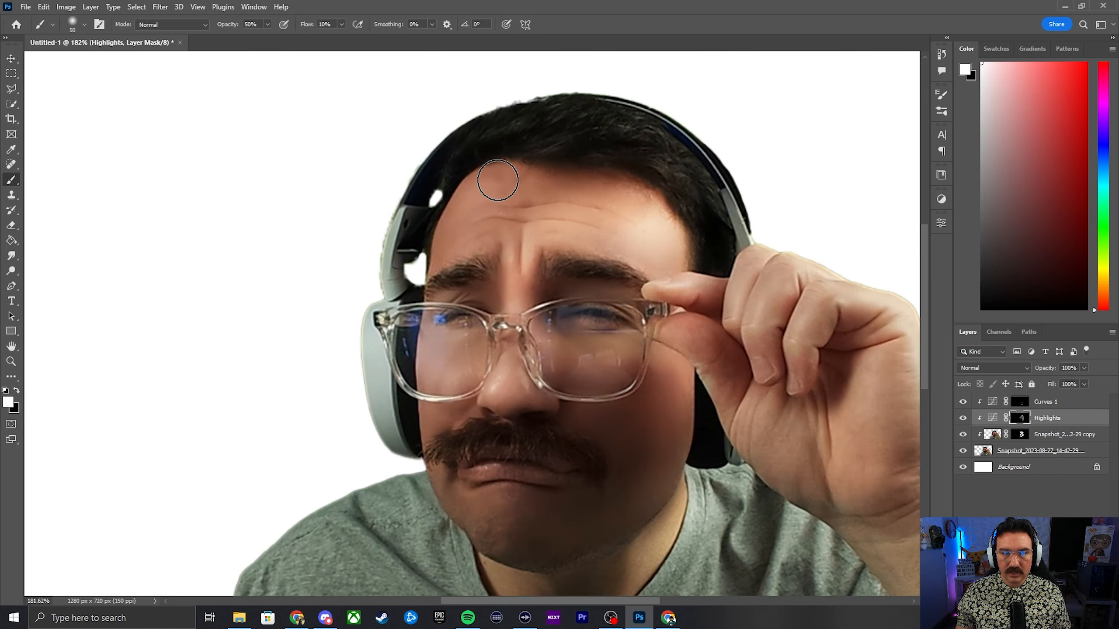
scroll(632, 331, down, 3)
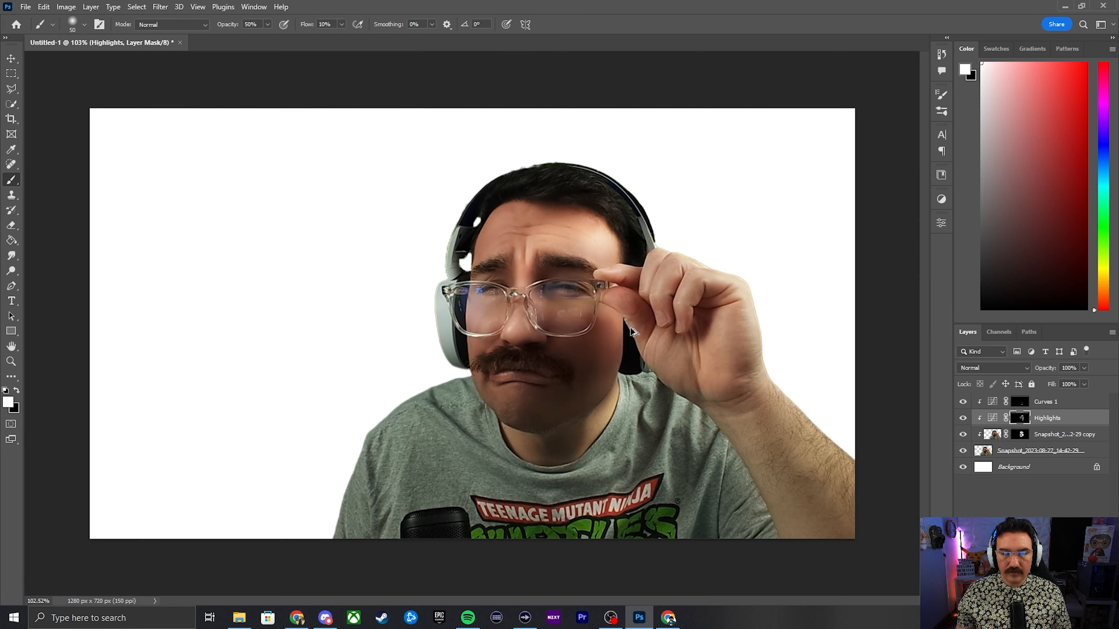
scroll(640, 388, up, 3)
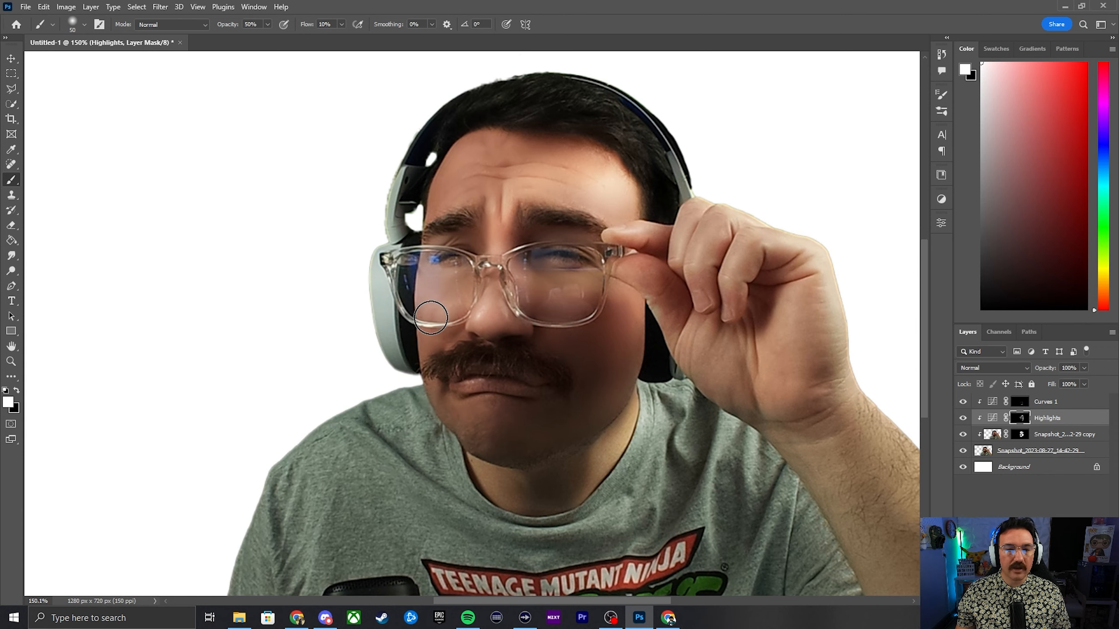
scroll(454, 344, down, 2)
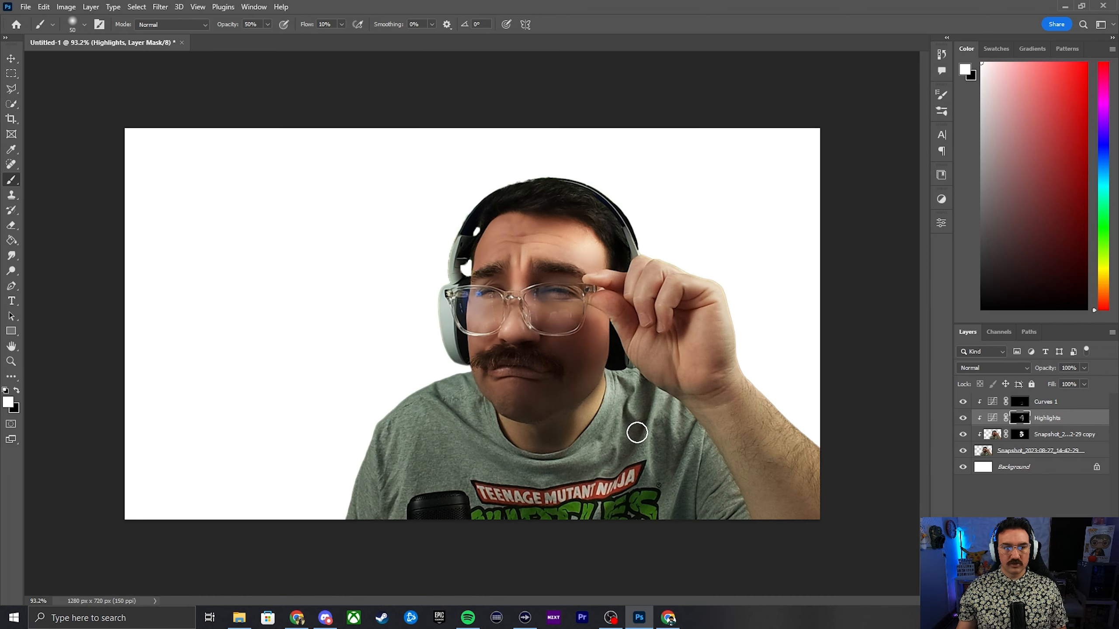
Select the base snapshot layer and shift it slightly to the right with the Move tool
click(11, 58)
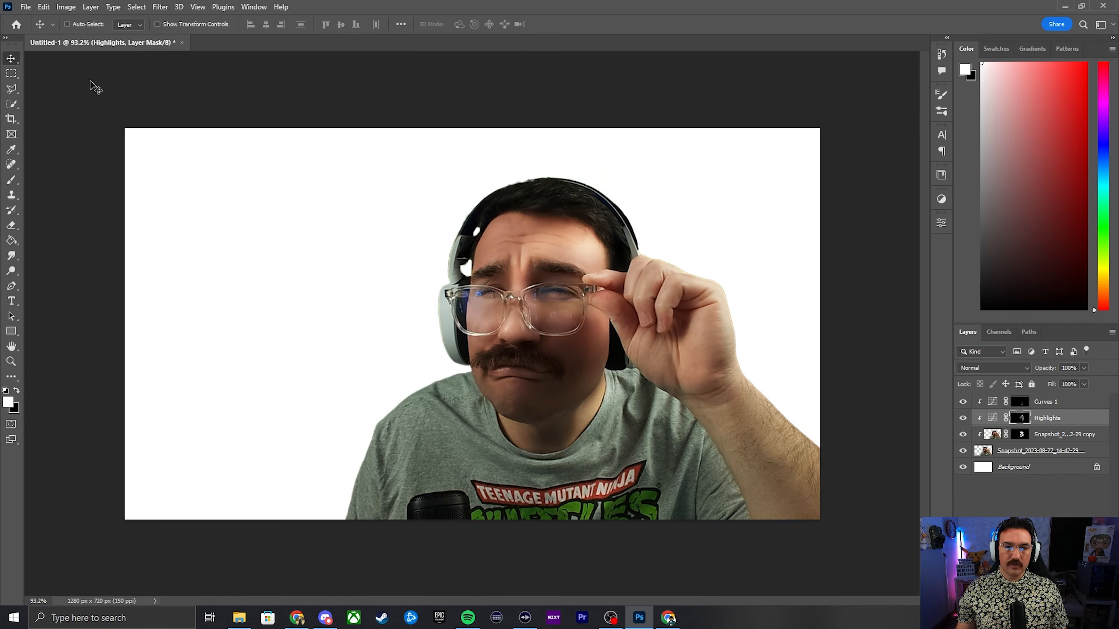
click(1014, 454)
drag(653, 418, 690, 417)
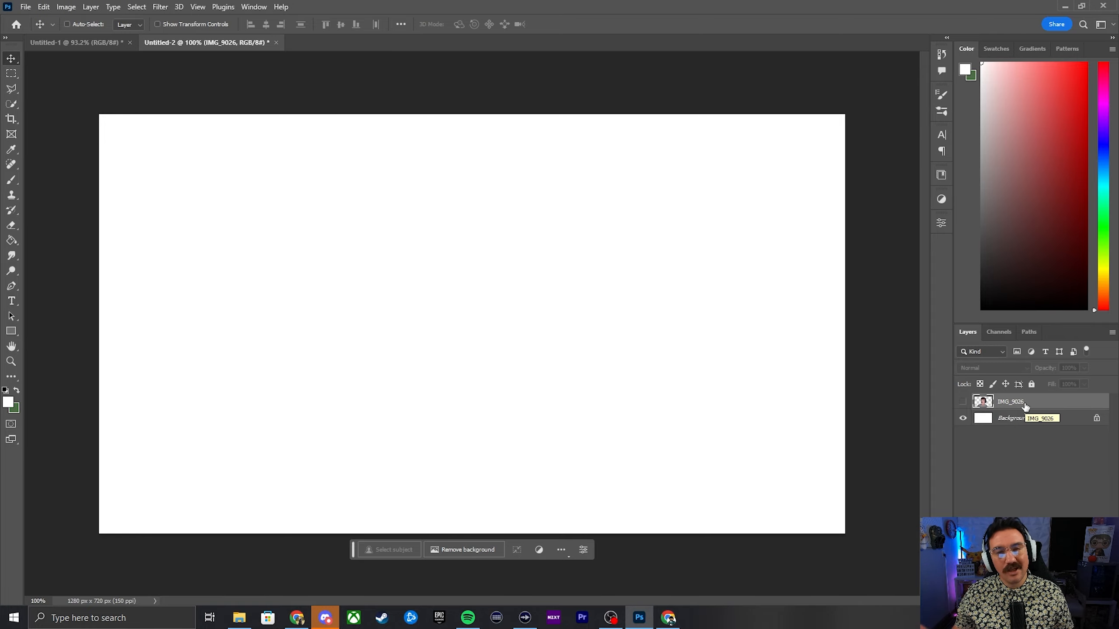
In the Untitled-2 document, make the IMG_9026 layer visible
click(963, 402)
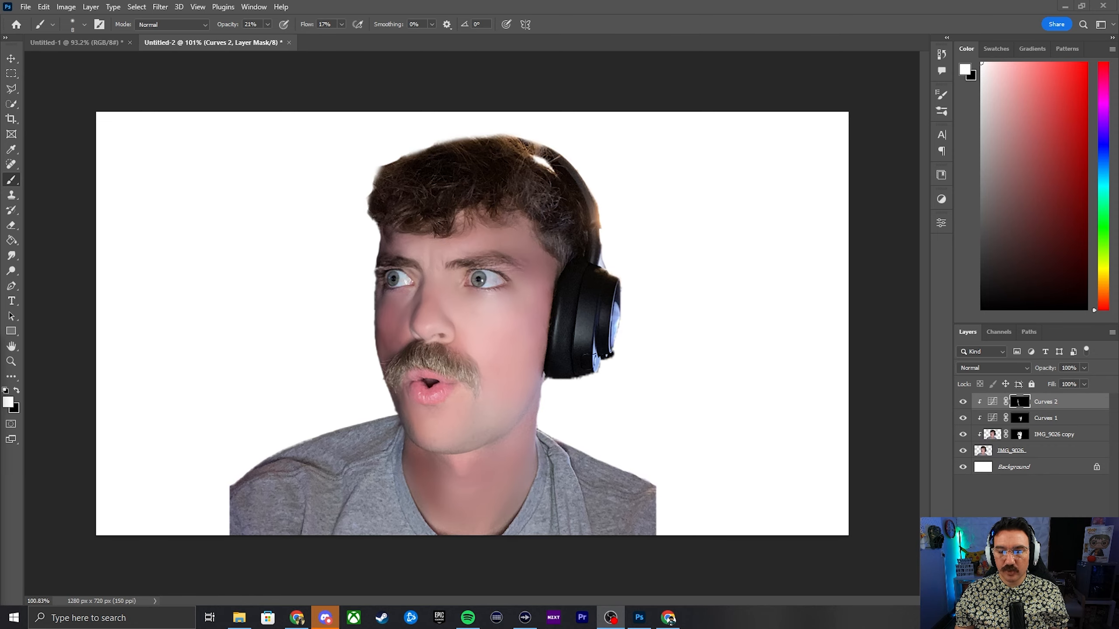
Add a blue Solid Color fill layer (#5391e5) above the Curves layers and clip it to the IMG_9026 portrait
click(1036, 599)
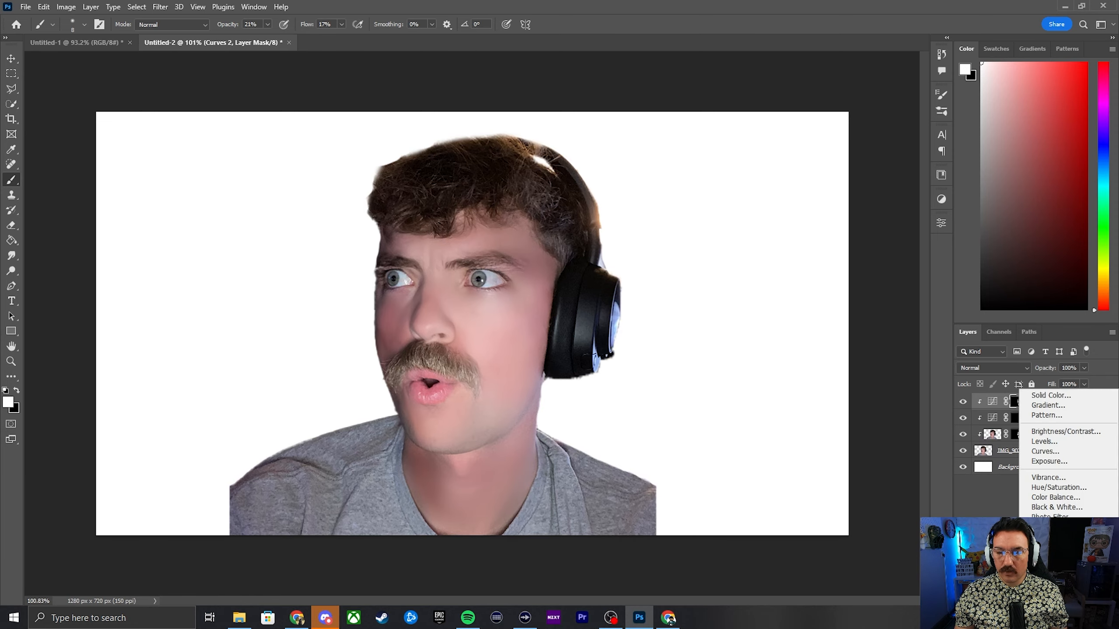
click(1049, 397)
click(809, 192)
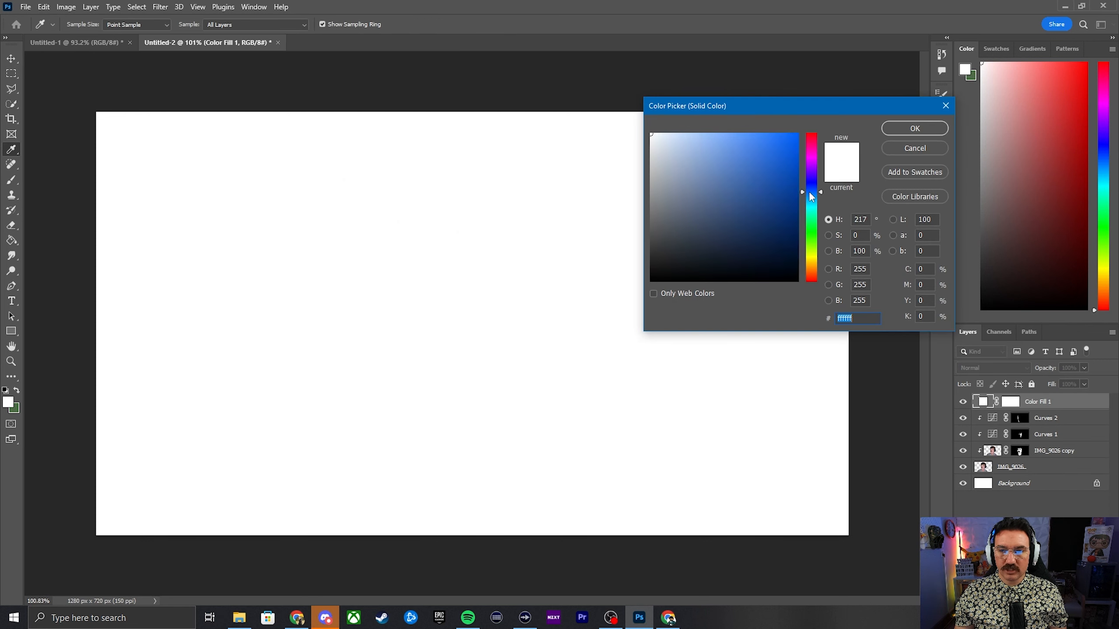
click(744, 170)
drag(744, 171, 745, 149)
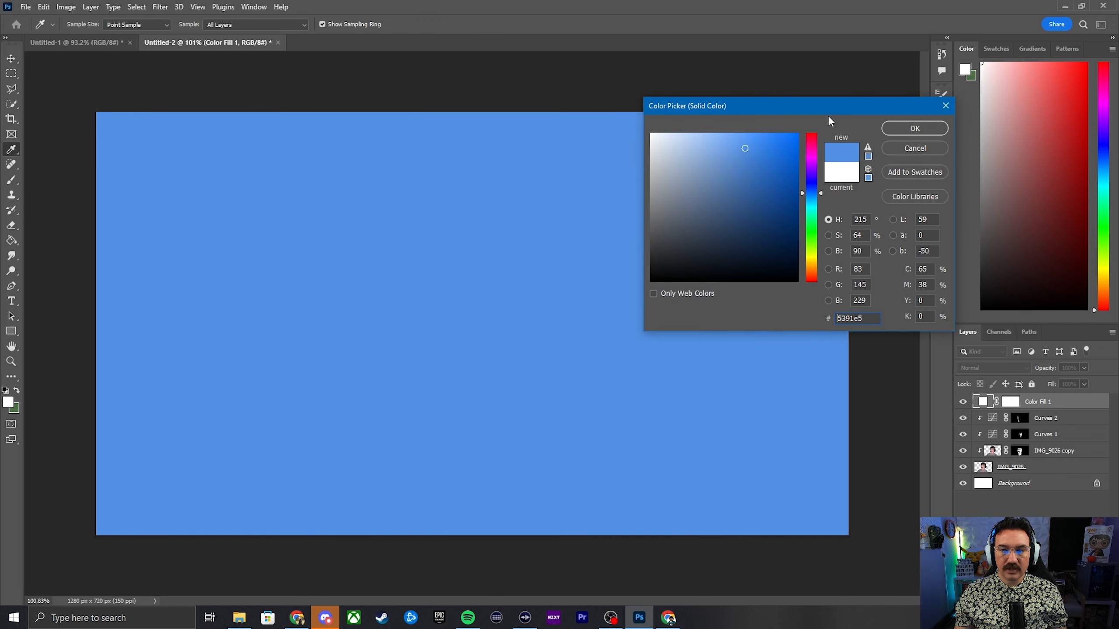
click(904, 131)
alt+click(980, 409)
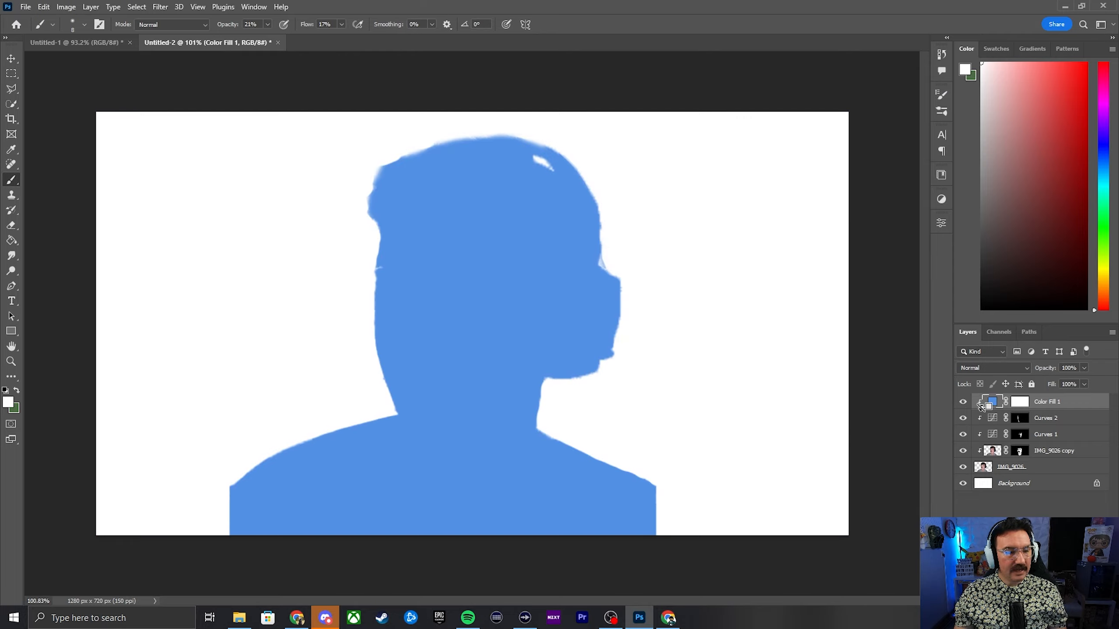
Invert the blue fill layer's mask to black
click(1015, 400)
key(ctrl+i)
key(ctrl+o)
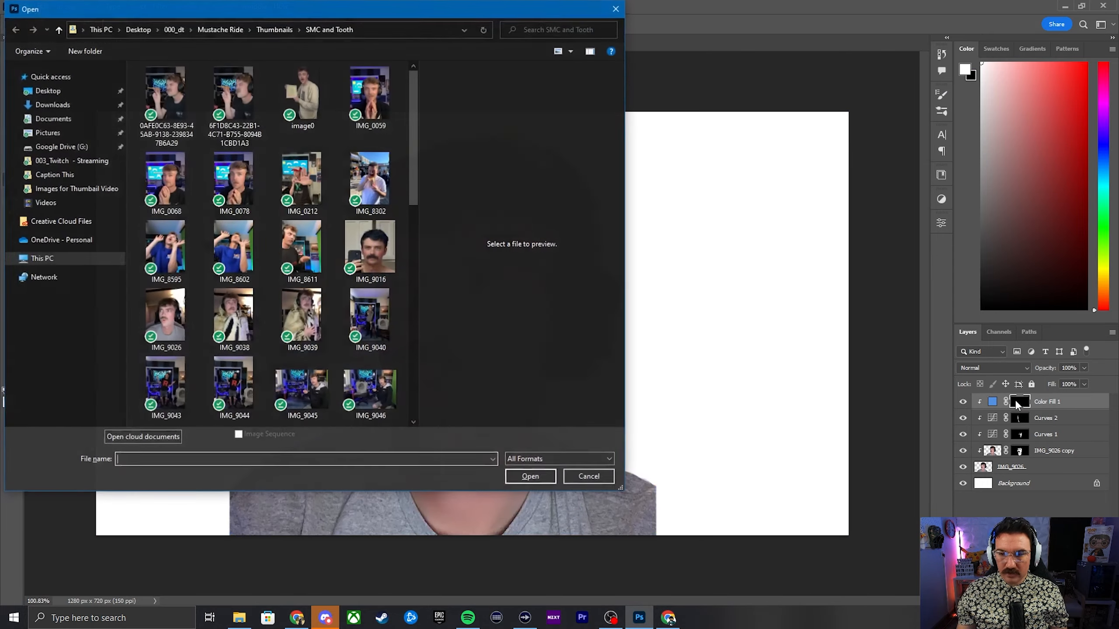
click(591, 476)
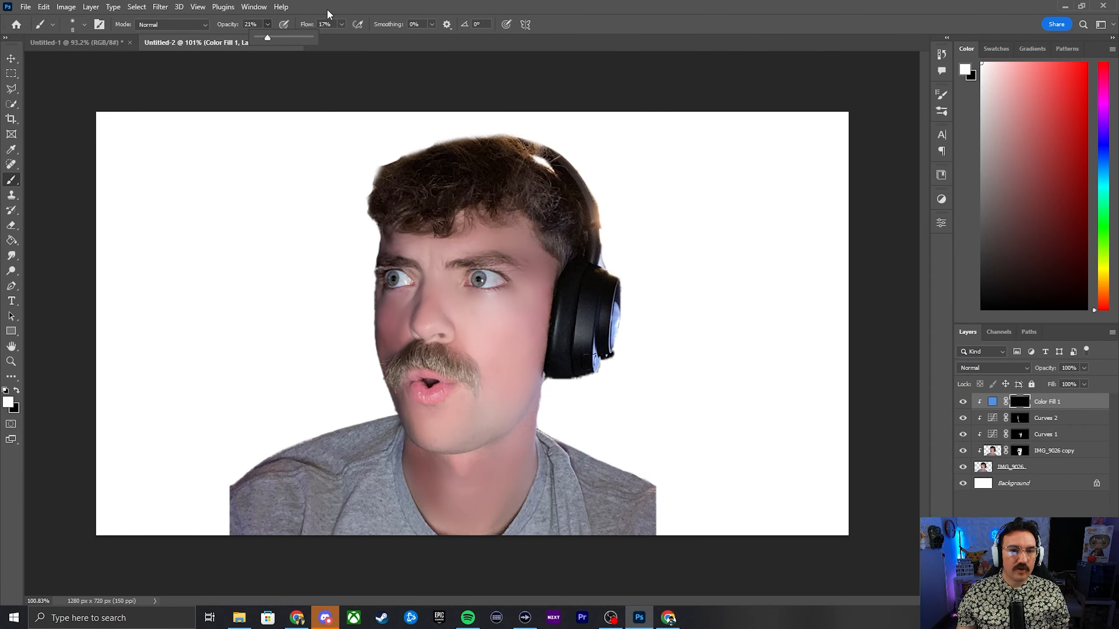
scroll(467, 274, up, 5)
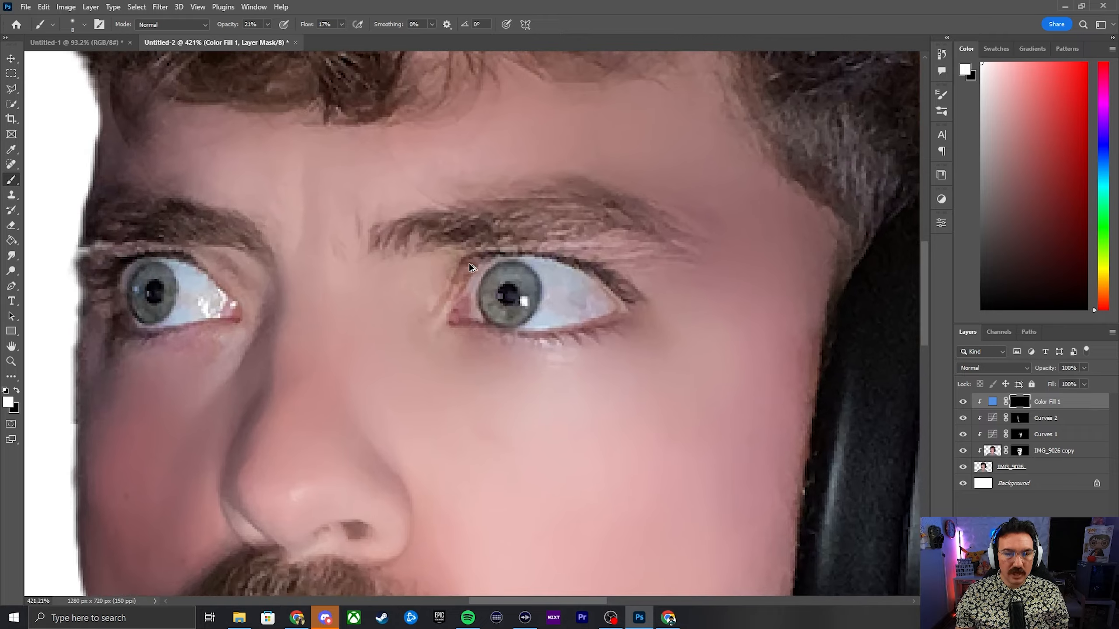
Brush white over both irises on the blue Color Fill mask at 21% opacity to tint the eyes blue
scroll(469, 267, down, 5)
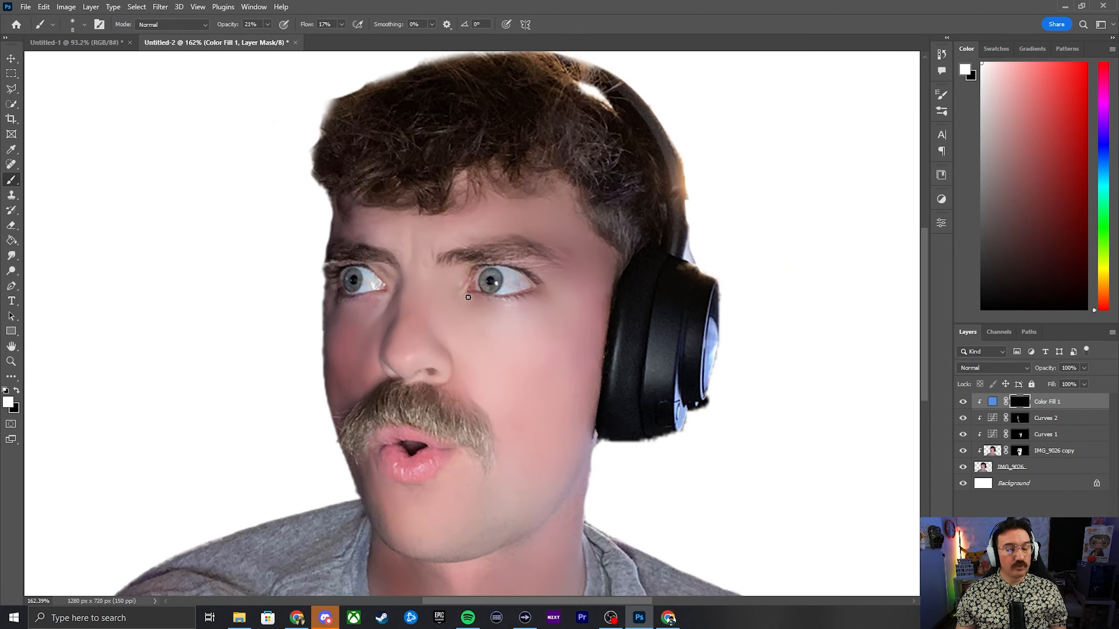
scroll(519, 282, up, 7)
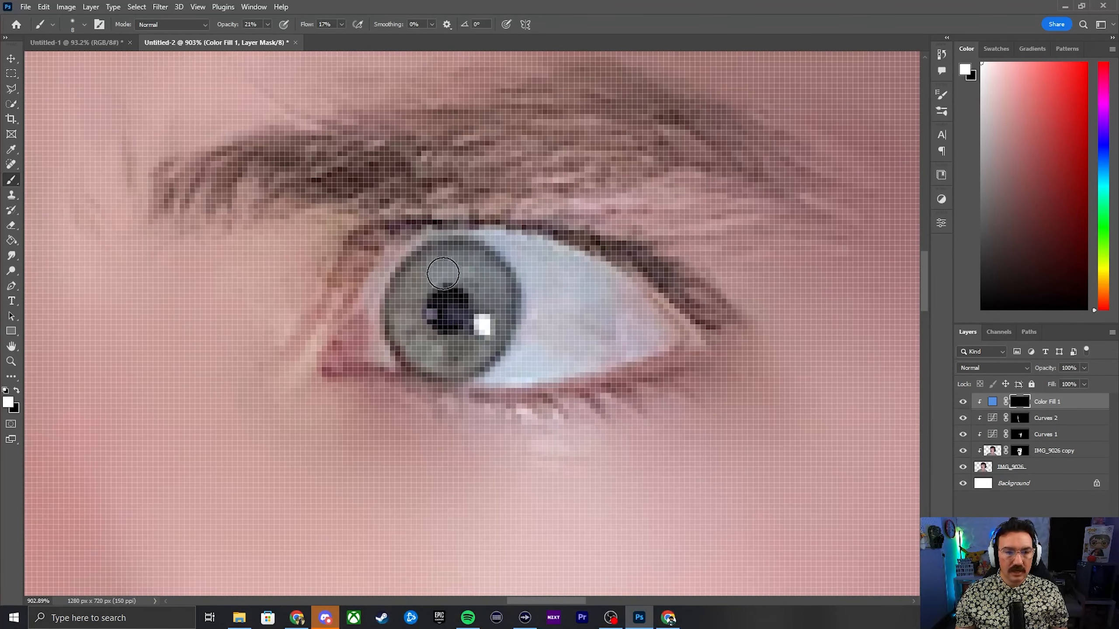
mouse_move(428, 278)
mouse_down()
mouse_move(452, 262)
mouse_move(421, 291)
mouse_move(417, 345)
mouse_move(416, 288)
mouse_move(439, 355)
mouse_move(477, 325)
mouse_move(483, 265)
mouse_move(401, 304)
mouse_up()
scroll(401, 303, down, 8)
scroll(349, 268, up, 7)
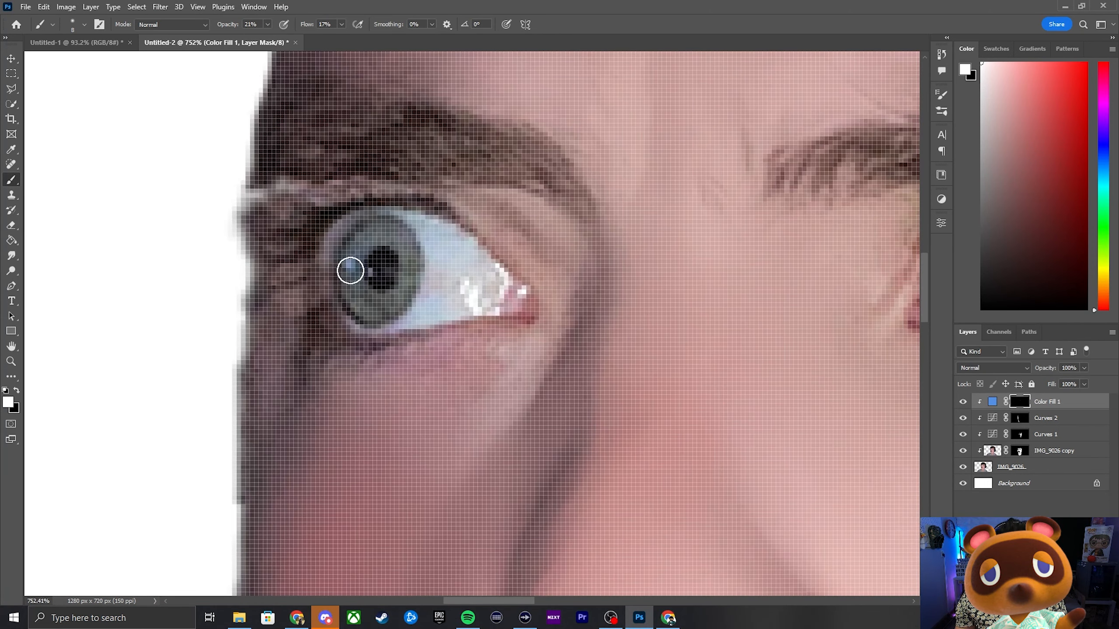
scroll(376, 233, down, 8)
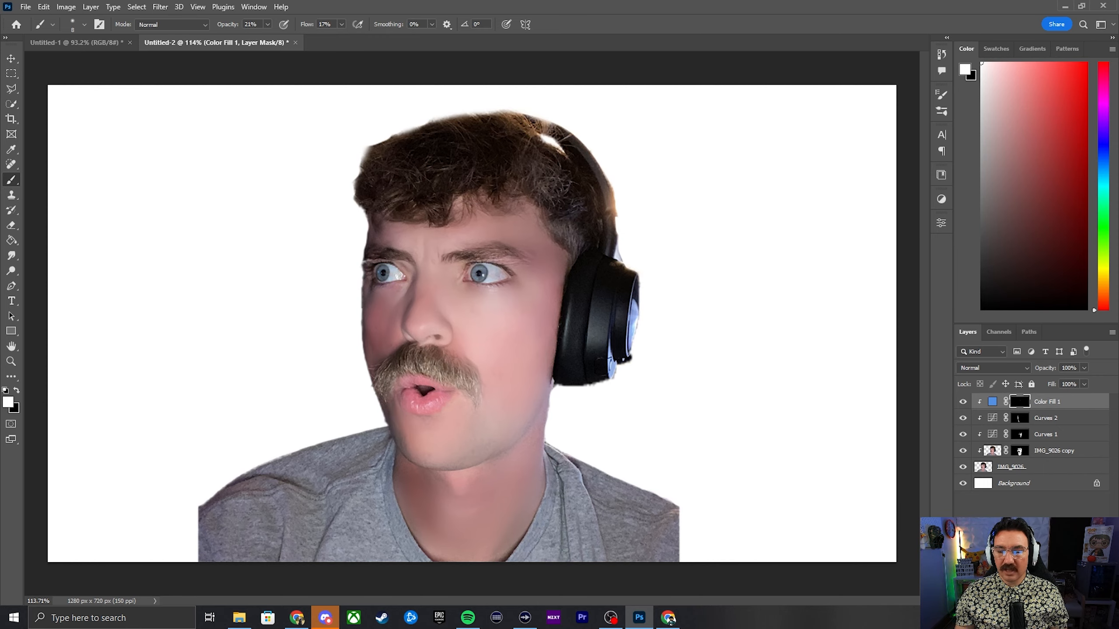
Add a brightening Curves layer with raised midtones, clip it above the blue fill, and invert its mask to black
click(1049, 524)
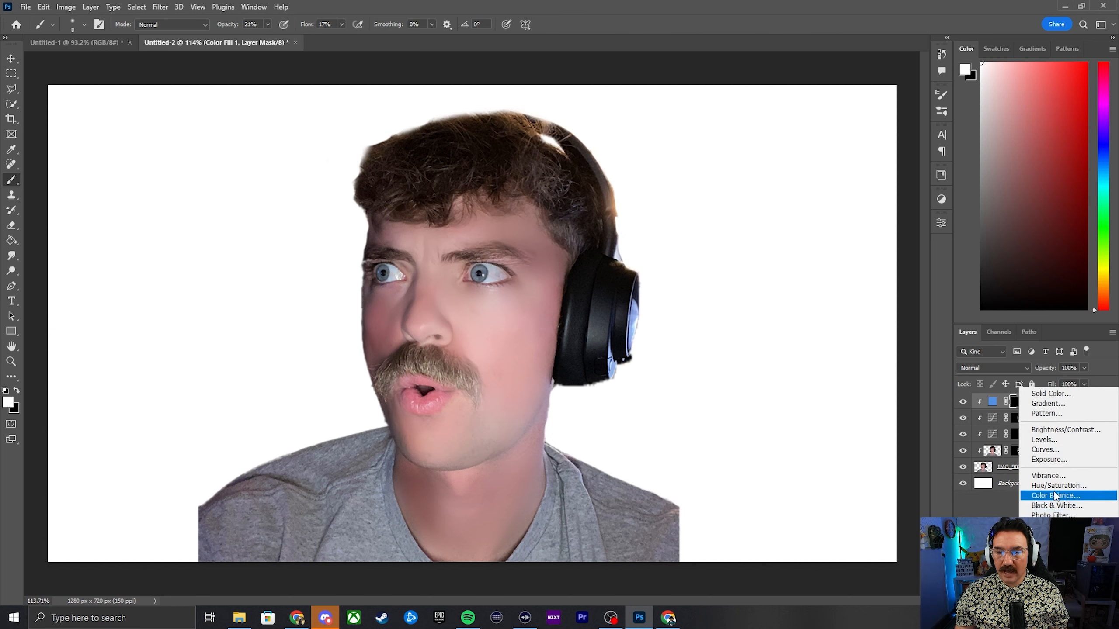
click(1050, 450)
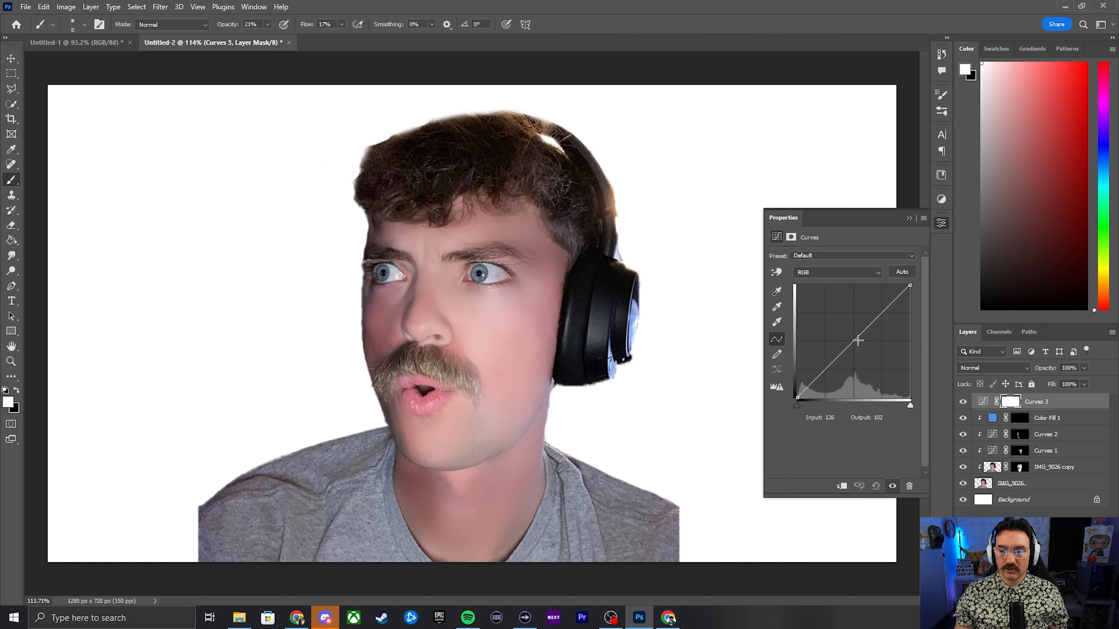
drag(857, 340, 854, 304)
click(910, 219)
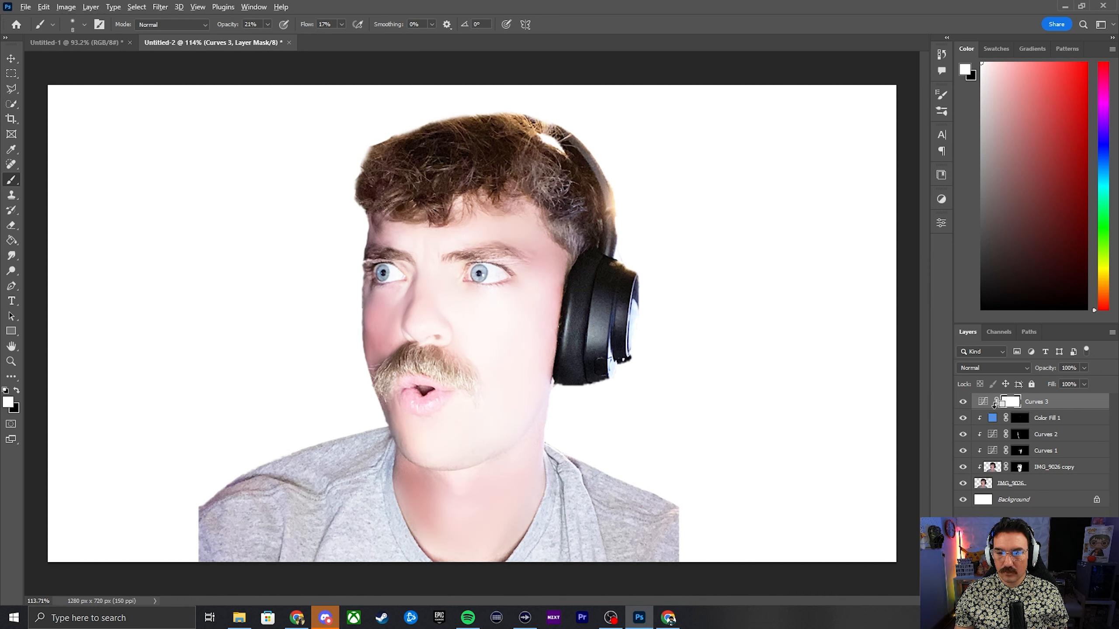
alt+click(1001, 409)
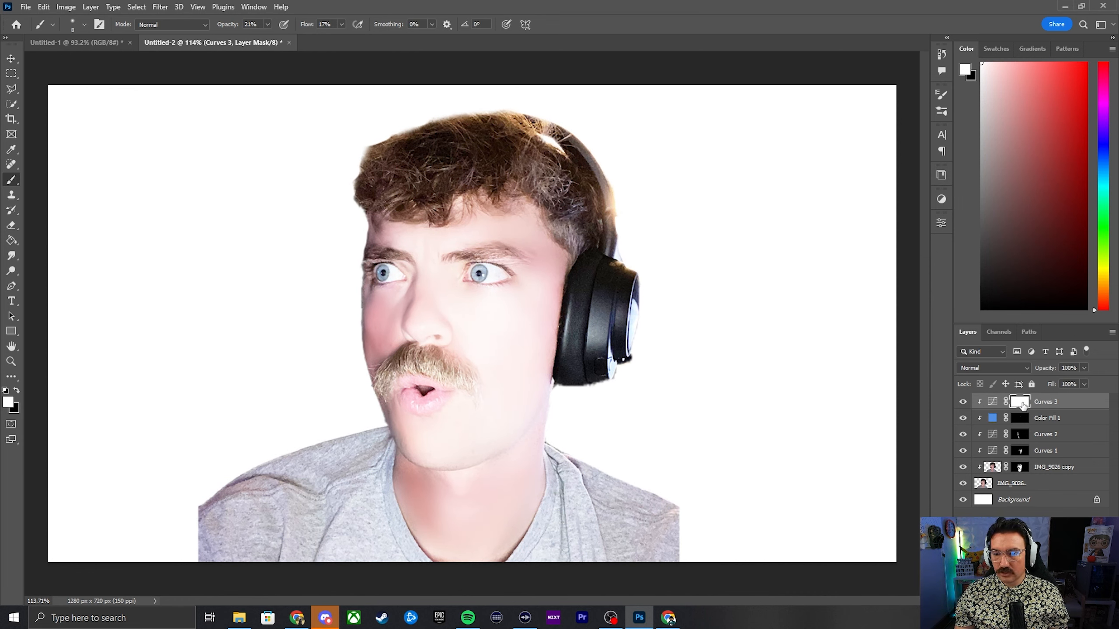
key(ctrl+i)
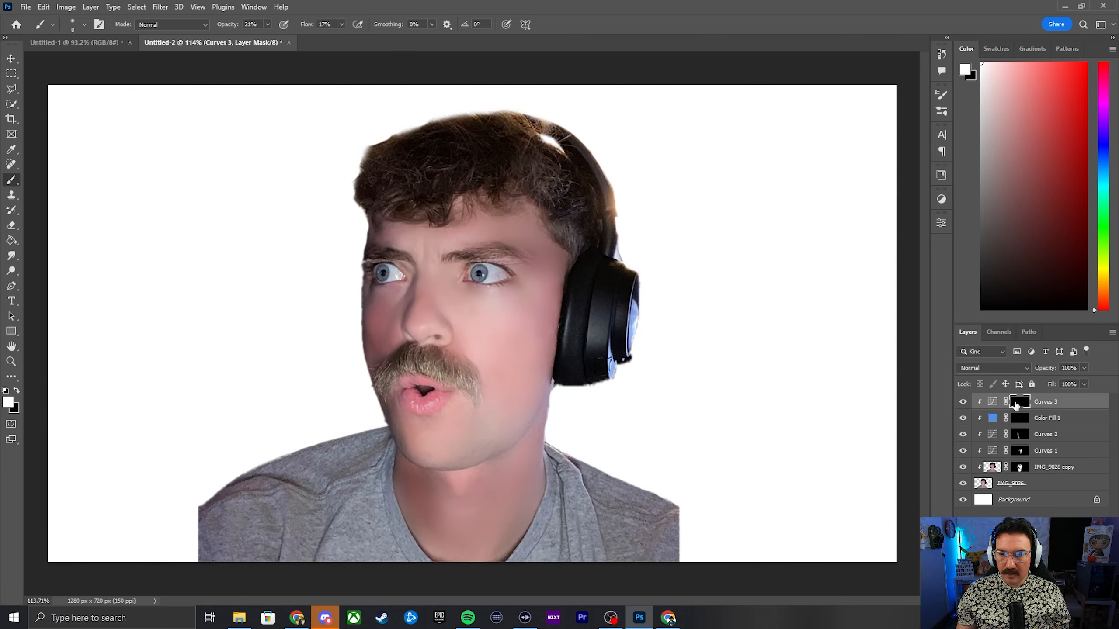
Paint the brightening Curves mask over the whites of the eyes at 61% brush opacity and compare with the layer hidden
scroll(469, 266, up, 8)
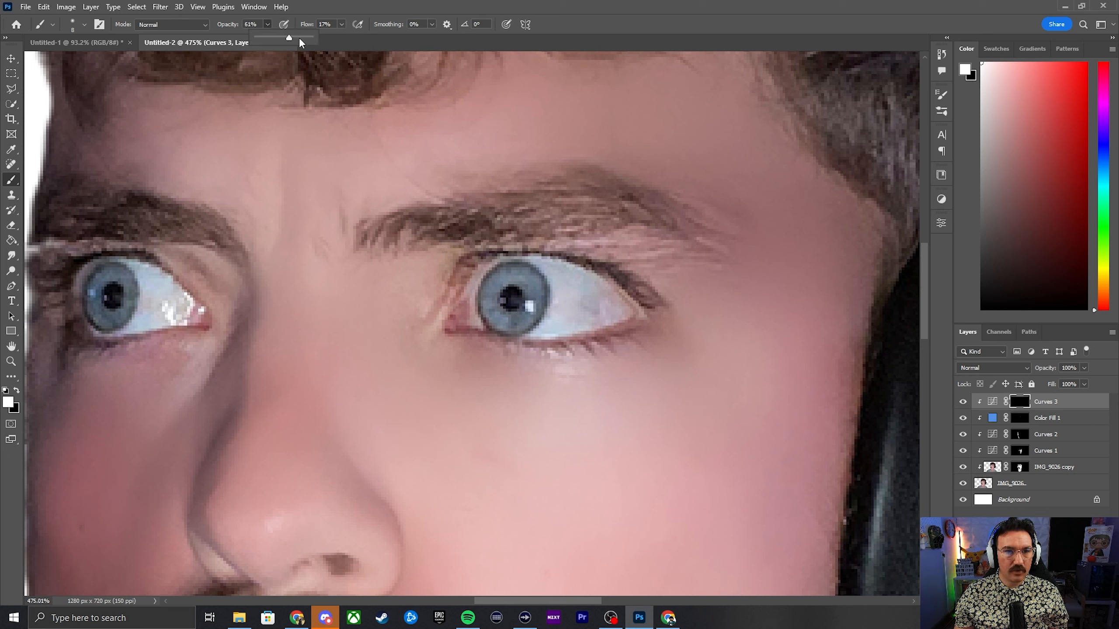
mouse_move(569, 274)
mouse_down()
mouse_move(576, 315)
mouse_move(546, 256)
mouse_move(578, 294)
mouse_move(572, 286)
mouse_move(604, 302)
mouse_move(570, 278)
mouse_move(602, 296)
mouse_move(557, 325)
mouse_move(614, 317)
mouse_move(551, 327)
mouse_move(595, 295)
mouse_move(612, 298)
mouse_move(551, 320)
mouse_move(574, 320)
mouse_up()
key(ctrl+0)
click(964, 403)
click(963, 403)
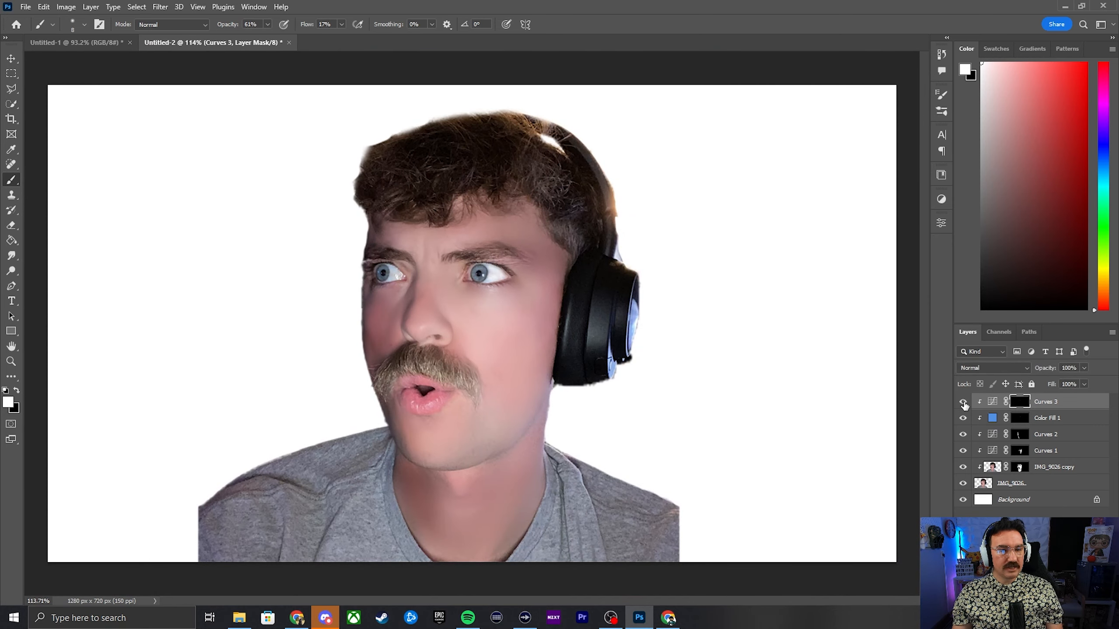
click(964, 403)
click(964, 403)
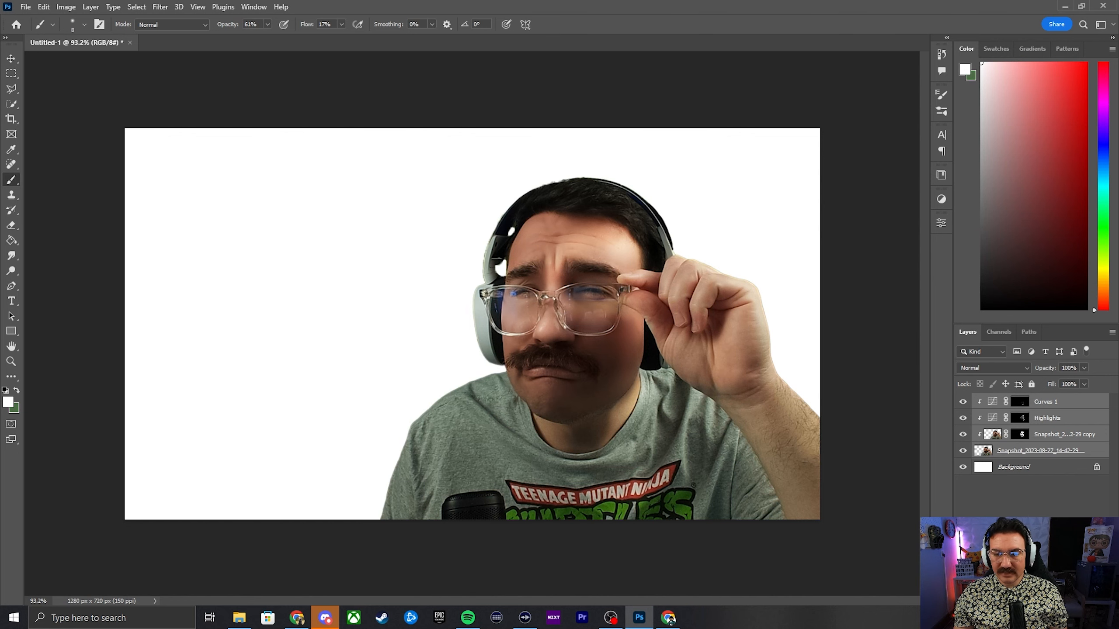
In Untitled-1, add a Curves layer raising input 128 to output 193, clip it to the portrait, and invert its mask
click(1032, 600)
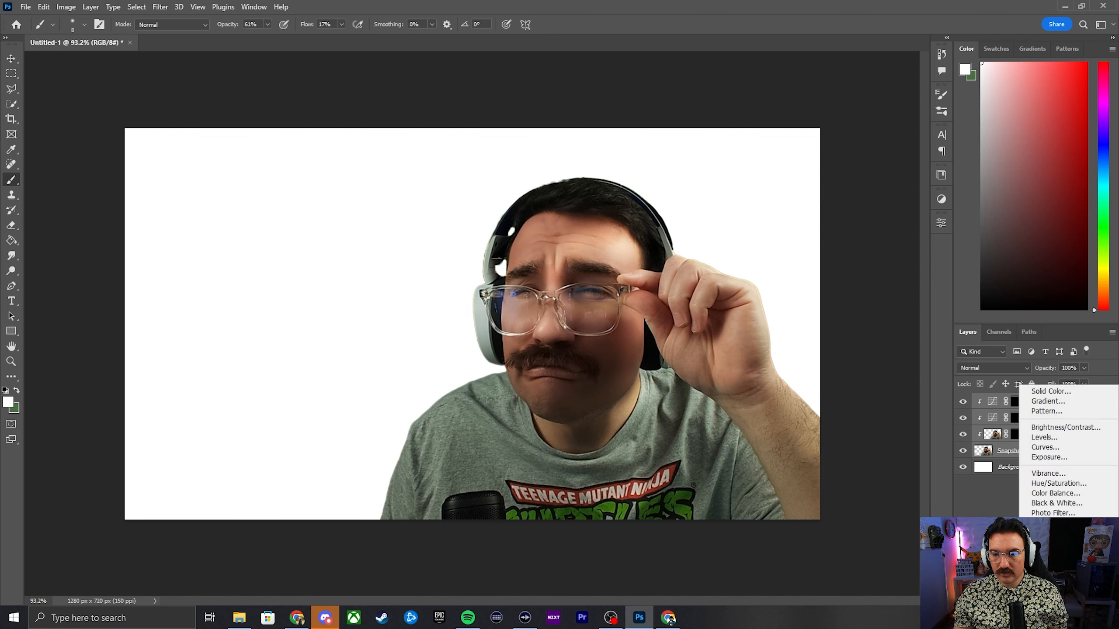
click(1051, 450)
drag(853, 355, 854, 313)
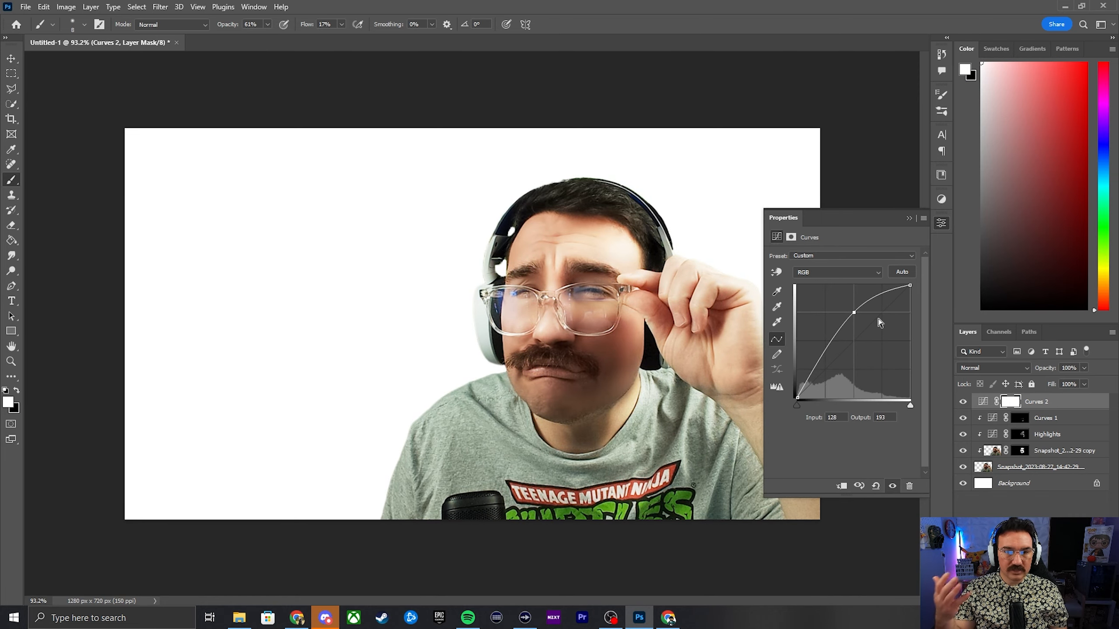
click(908, 218)
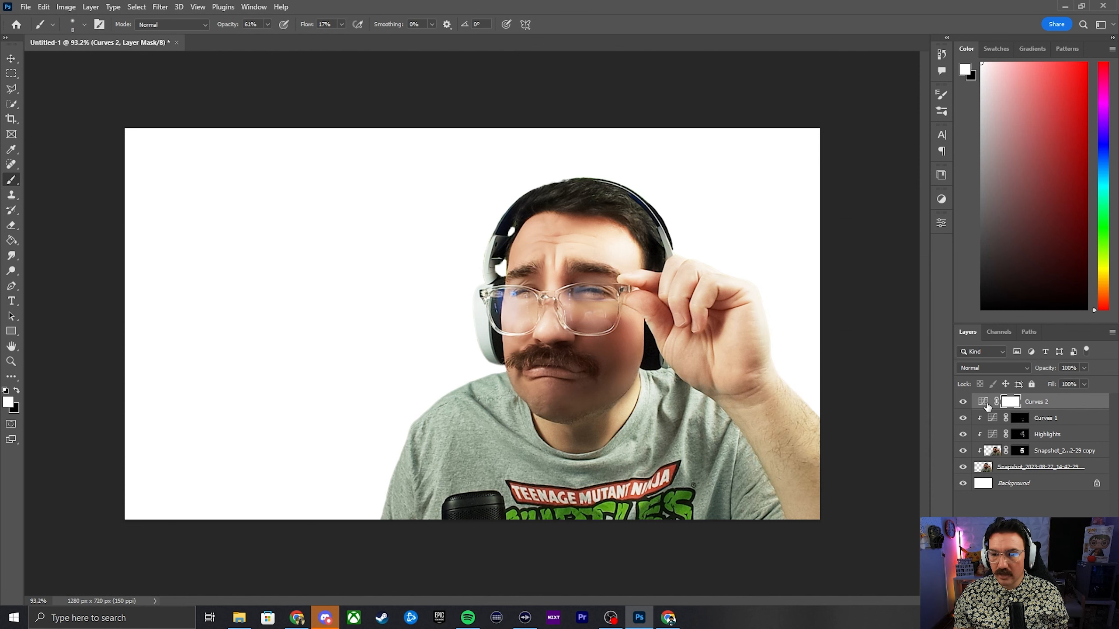
key(ctrl+alt+g)
key(ctrl+i)
Enlarge the brush to 25 px and paint highlights along the white ear cup and lower headband of the headphones
scroll(469, 268, up, 5)
key(bracketright)
key(bracketright)
key(bracketright)
key(bracketright)
key(bracketright)
mouse_move(517, 523)
mouse_down()
mouse_move(481, 326)
mouse_move(526, 278)
mouse_move(514, 226)
mouse_move(530, 190)
mouse_move(522, 286)
mouse_up()
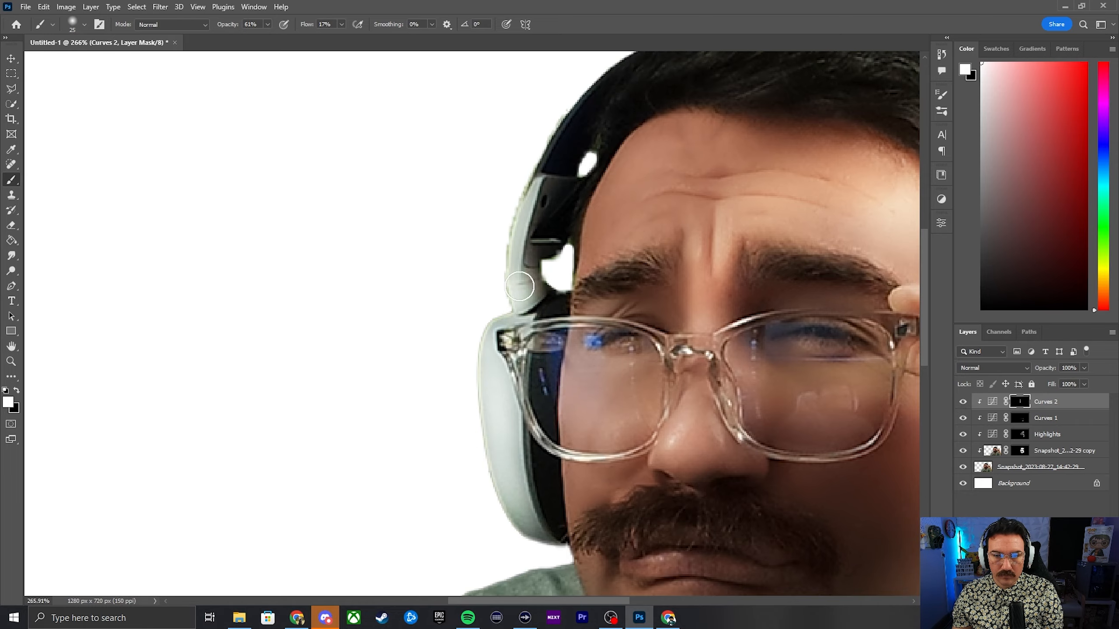
Paint a highlight on the headband beside the raised hand with a smaller brush of about 10 px
scroll(645, 272, down, 3)
scroll(645, 272, up, 4)
key(bracketleft)
key(bracketleft)
key(bracketleft)
key(bracketleft)
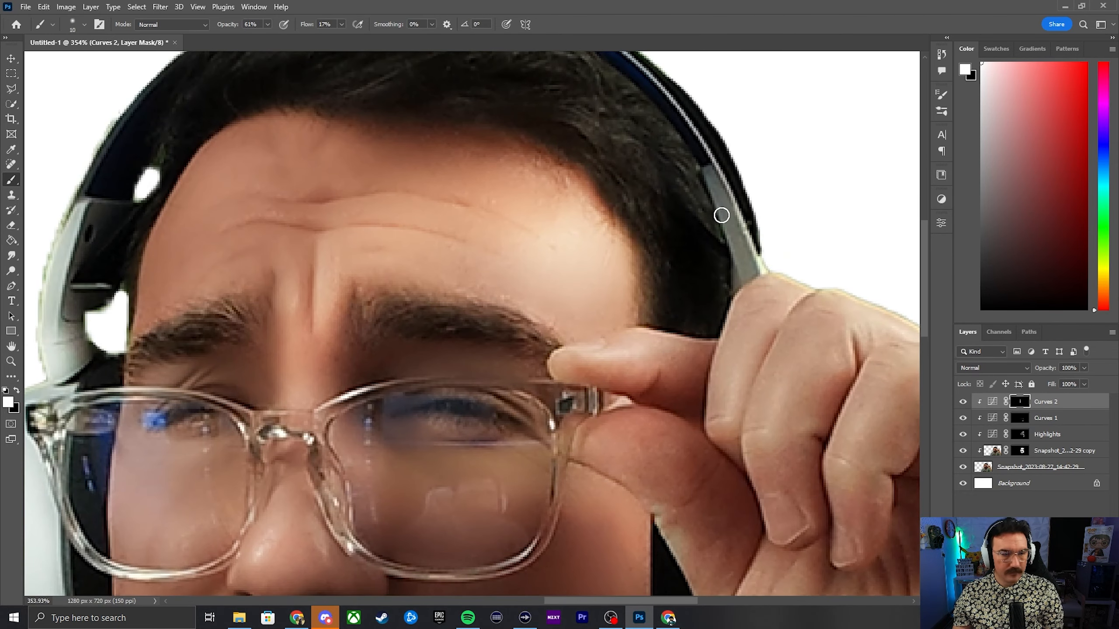
mouse_move(722, 217)
mouse_down()
mouse_move(730, 200)
mouse_move(733, 221)
mouse_move(740, 207)
mouse_up()
scroll(740, 207, down, 5)
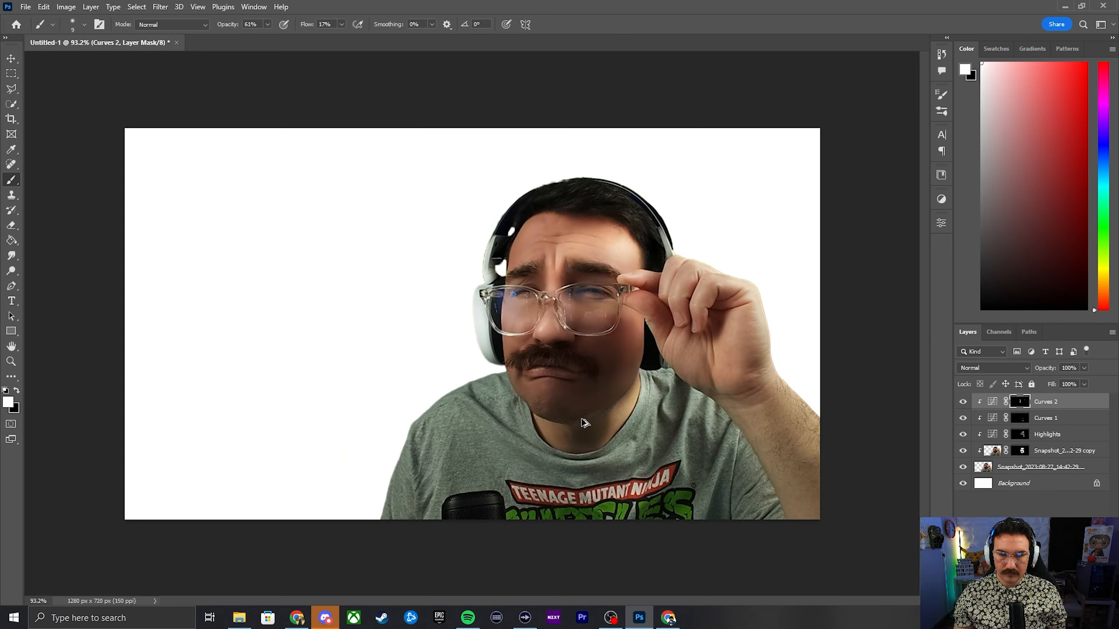
Enlarge the brush to 70 px and paint highlights over the T-shirt on the Curves 2 mask
scroll(582, 425, up, 1)
key(bracketright)
key(bracketright)
key(bracketright)
key(bracketright)
key(bracketright)
key(bracketright)
key(bracketright)
mouse_move(349, 442)
mouse_down()
mouse_move(389, 507)
mouse_move(433, 482)
mouse_move(457, 448)
mouse_move(372, 419)
mouse_move(363, 445)
mouse_move(450, 425)
mouse_move(437, 411)
mouse_move(450, 382)
mouse_move(422, 383)
mouse_move(443, 455)
mouse_move(459, 479)
mouse_move(489, 481)
mouse_move(472, 454)
mouse_move(488, 464)
mouse_move(406, 504)
mouse_move(481, 496)
mouse_move(421, 488)
mouse_move(332, 542)
mouse_move(338, 508)
mouse_move(421, 417)
mouse_move(514, 500)
mouse_move(635, 488)
mouse_move(696, 440)
mouse_move(744, 461)
mouse_move(745, 484)
mouse_move(778, 493)
mouse_move(631, 484)
mouse_move(695, 447)
mouse_move(744, 442)
mouse_move(817, 552)
mouse_move(788, 546)
mouse_move(832, 526)
mouse_move(774, 456)
mouse_move(661, 473)
mouse_move(431, 437)
mouse_up()
scroll(431, 438, down, 4)
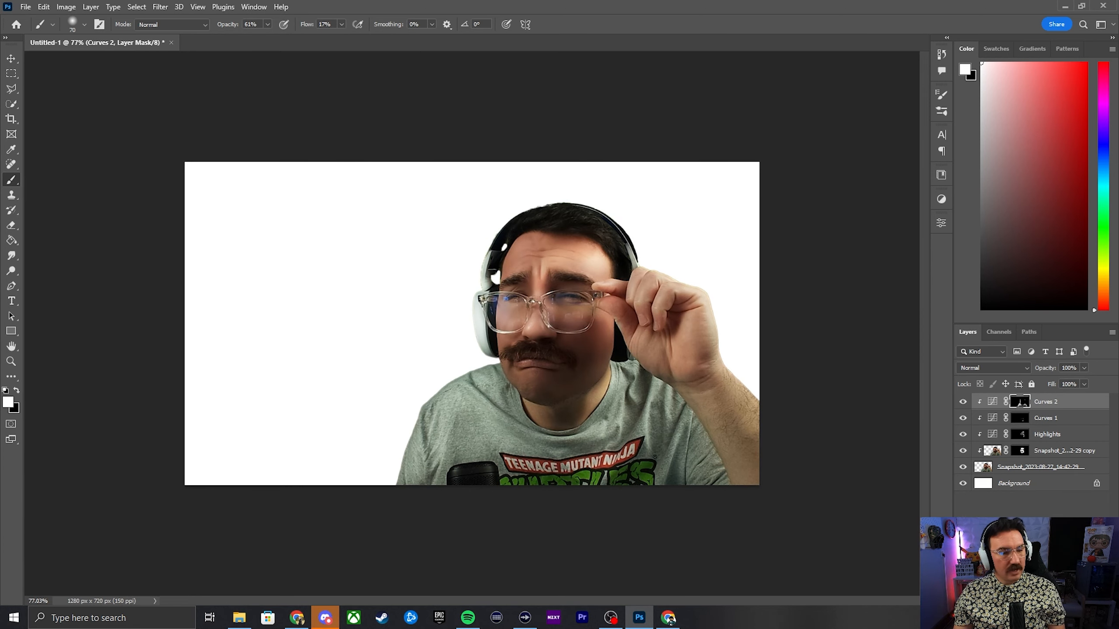
Add a Hue/Saturation adjustment layer above Curves 2 and clip it to the portrait
click(1036, 600)
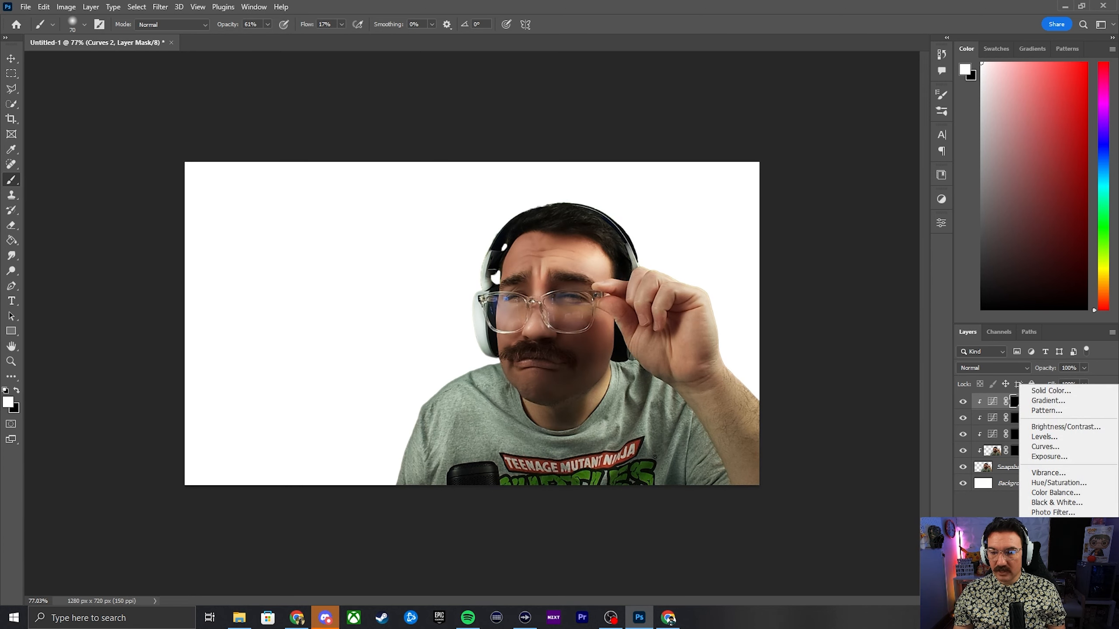
click(1056, 483)
alt+click(1014, 409)
key(ctrl+0)
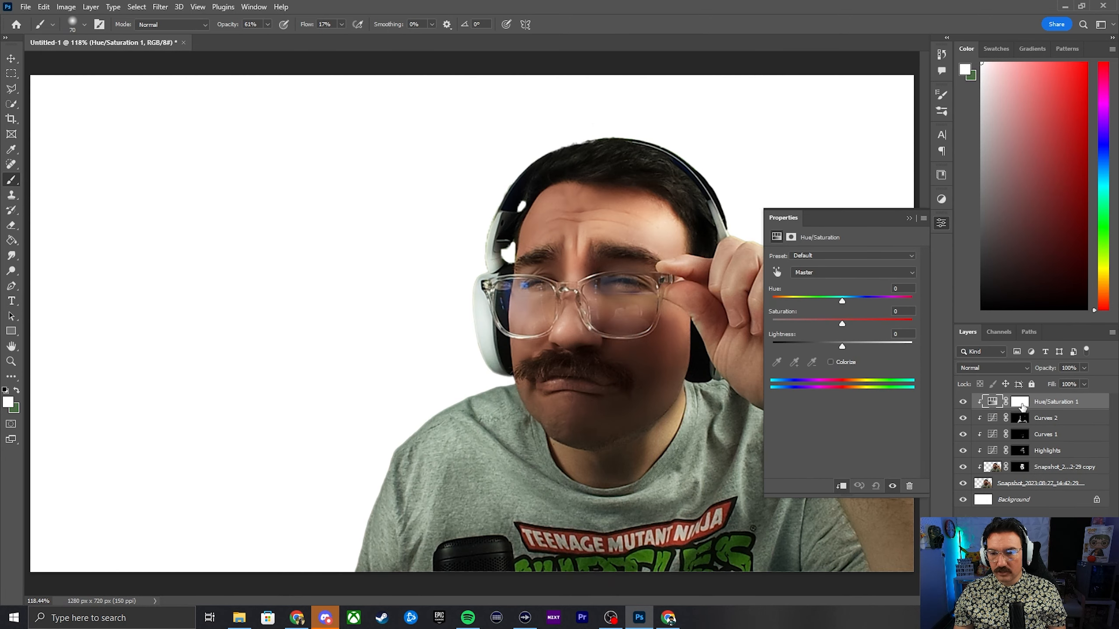
Set the Greens saturation to +33 in the Hue/Saturation adjustment
click(1020, 402)
click(992, 401)
mouse_move(843, 326)
mouse_down()
mouse_move(832, 332)
mouse_move(855, 328)
mouse_up()
click(828, 273)
click(820, 312)
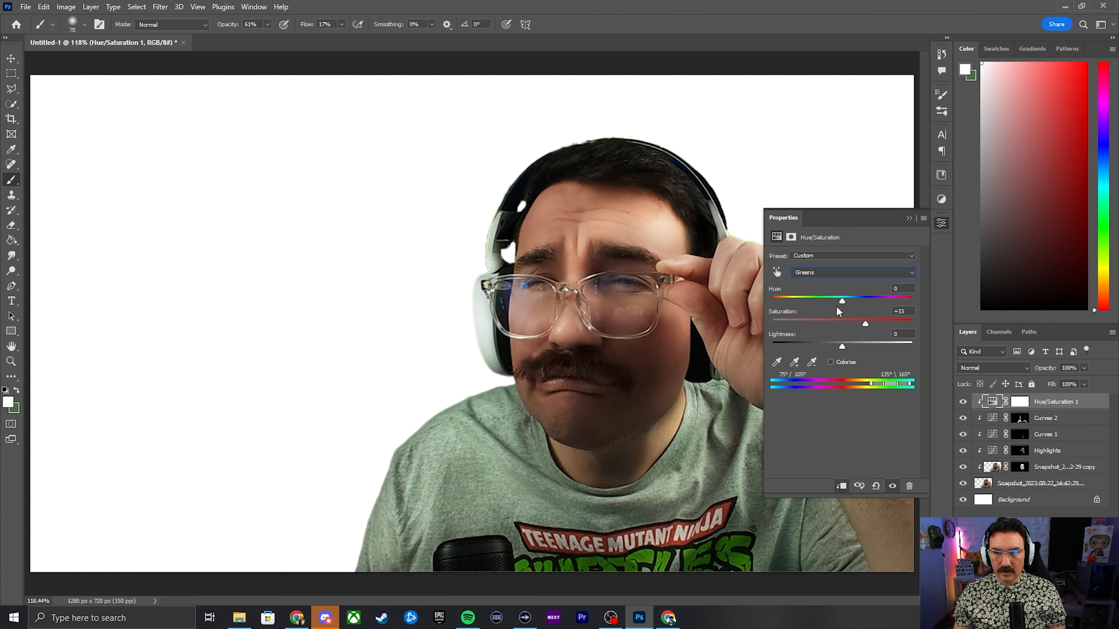
click(909, 219)
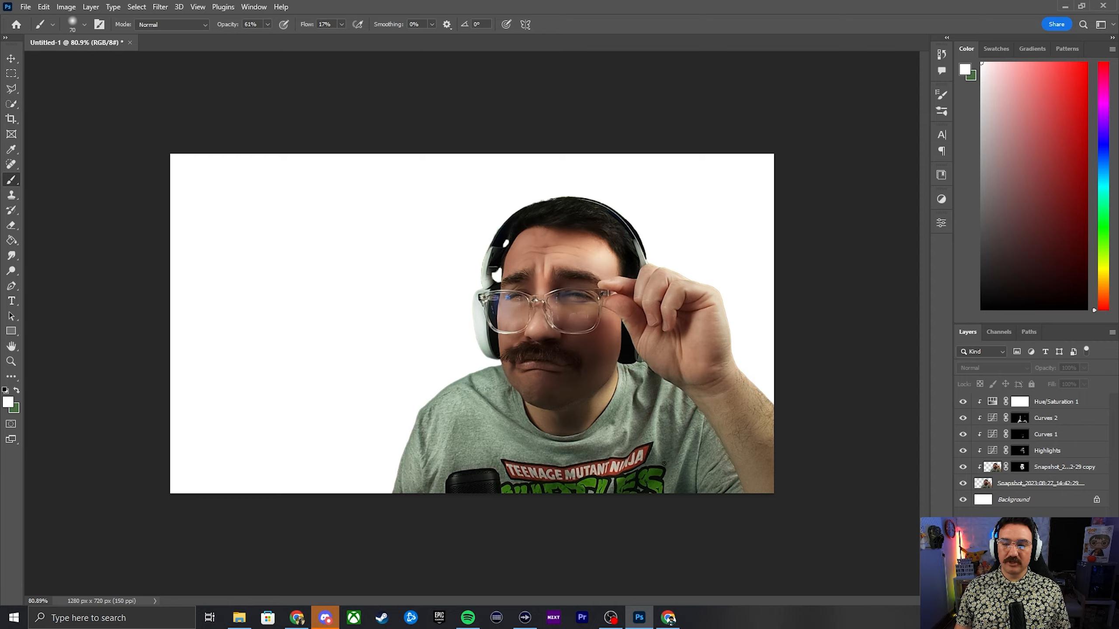
click(25, 7)
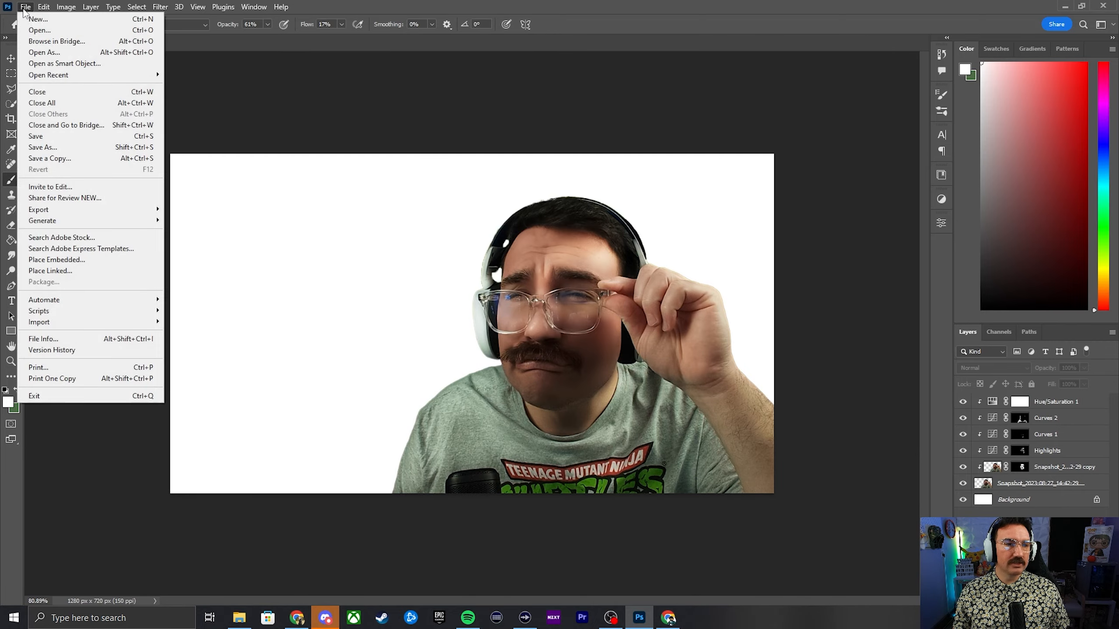
click(96, 260)
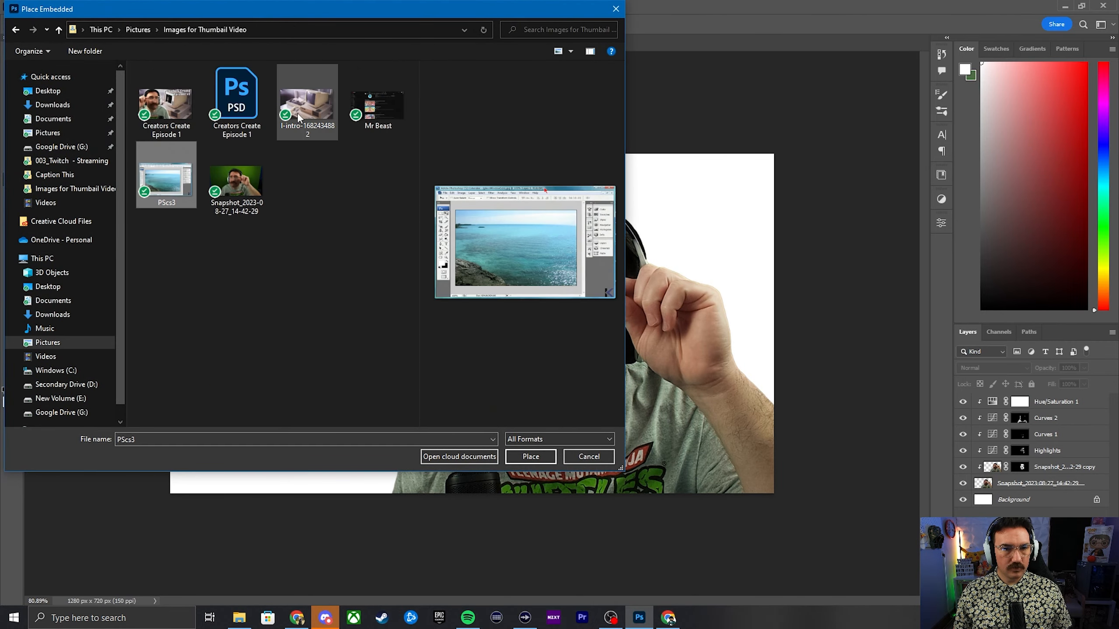
click(307, 106)
click(518, 456)
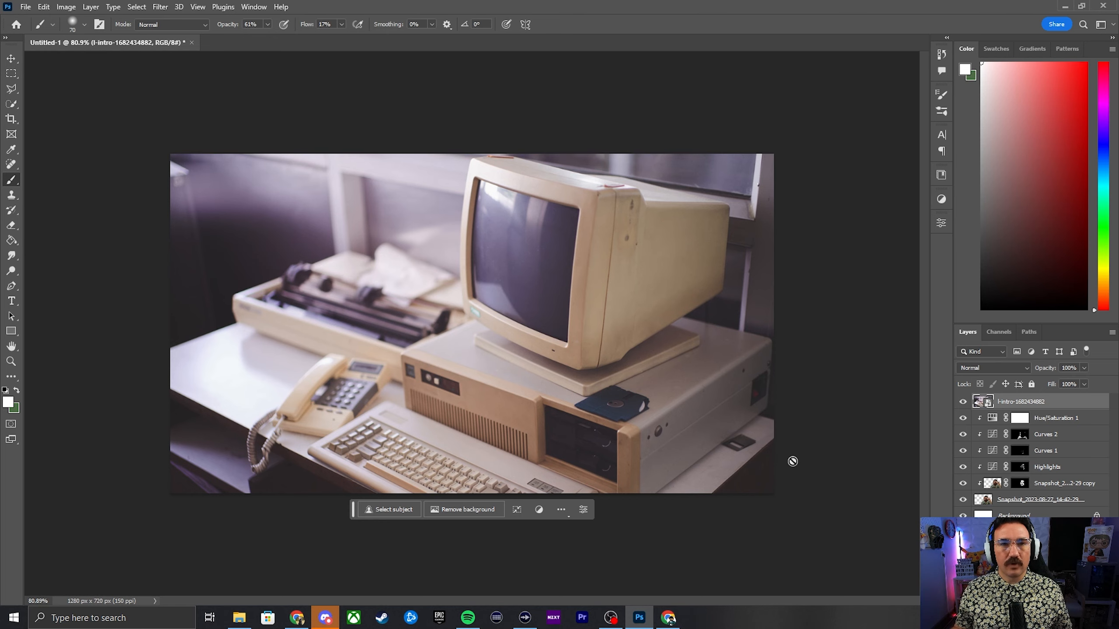
key(ctrl+shift+bracketleft)
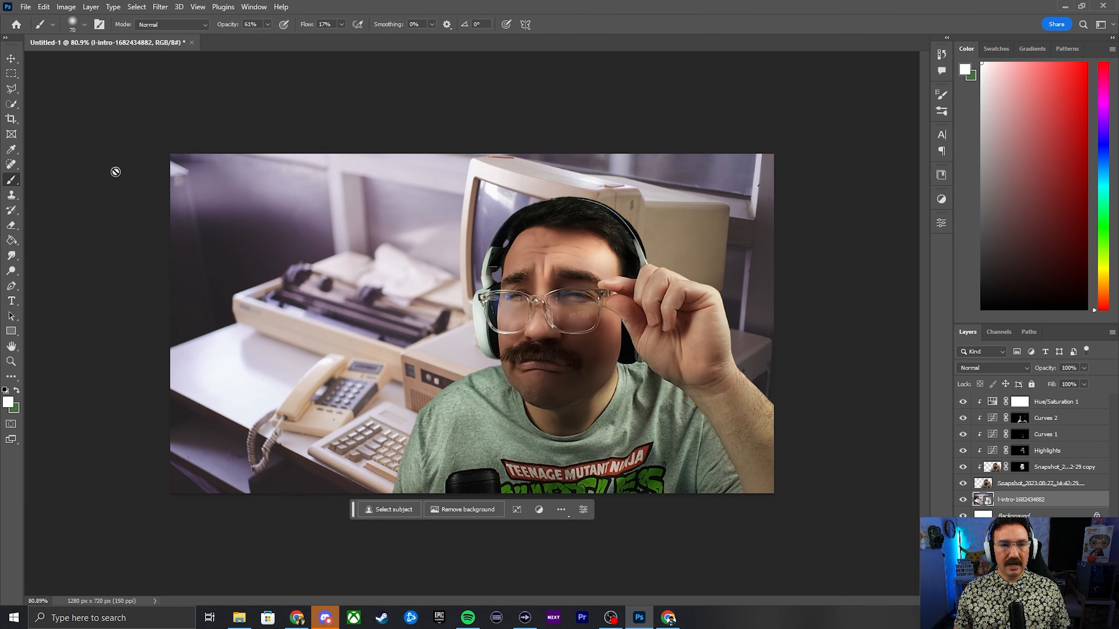
Select all the portrait layers, flip them horizontally, and move the portrait to the left side of the canvas
click(11, 59)
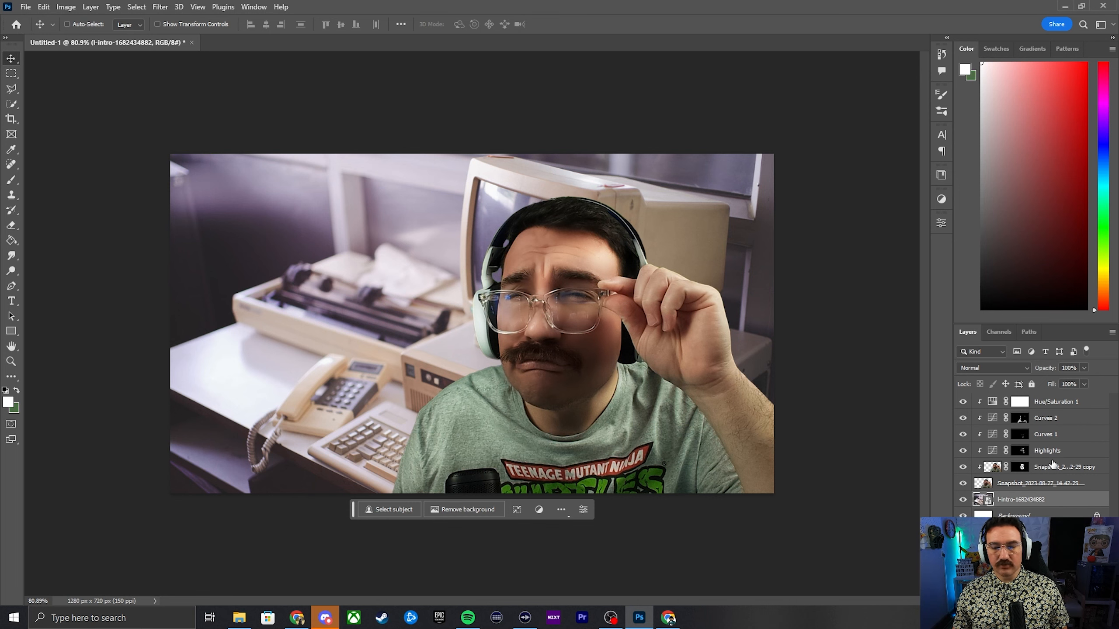
shift+click(1019, 485)
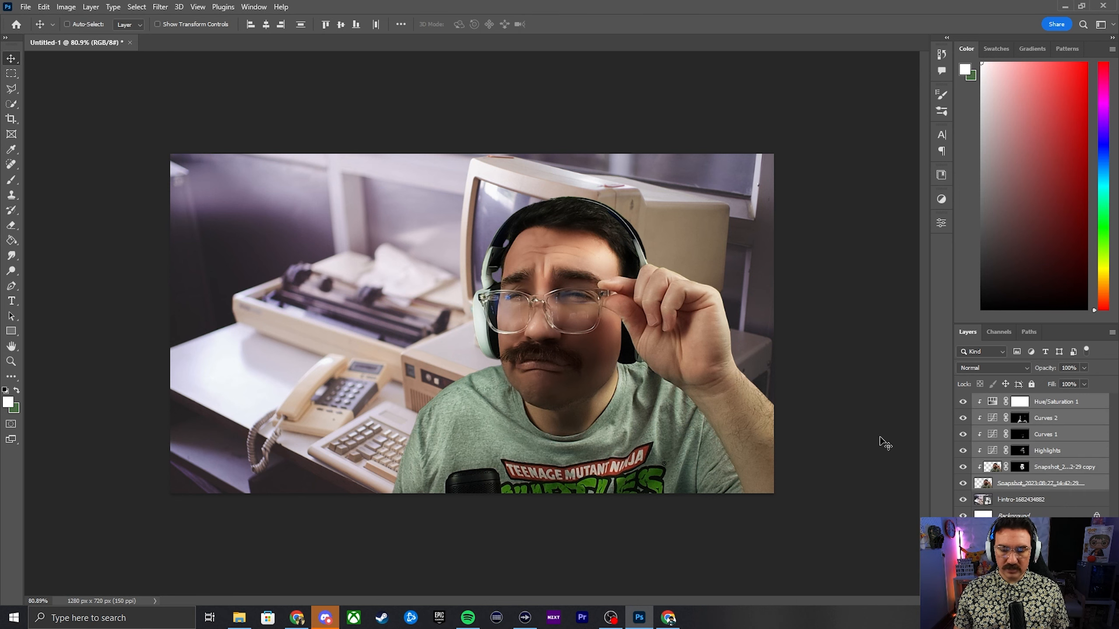
key(ctrl+t)
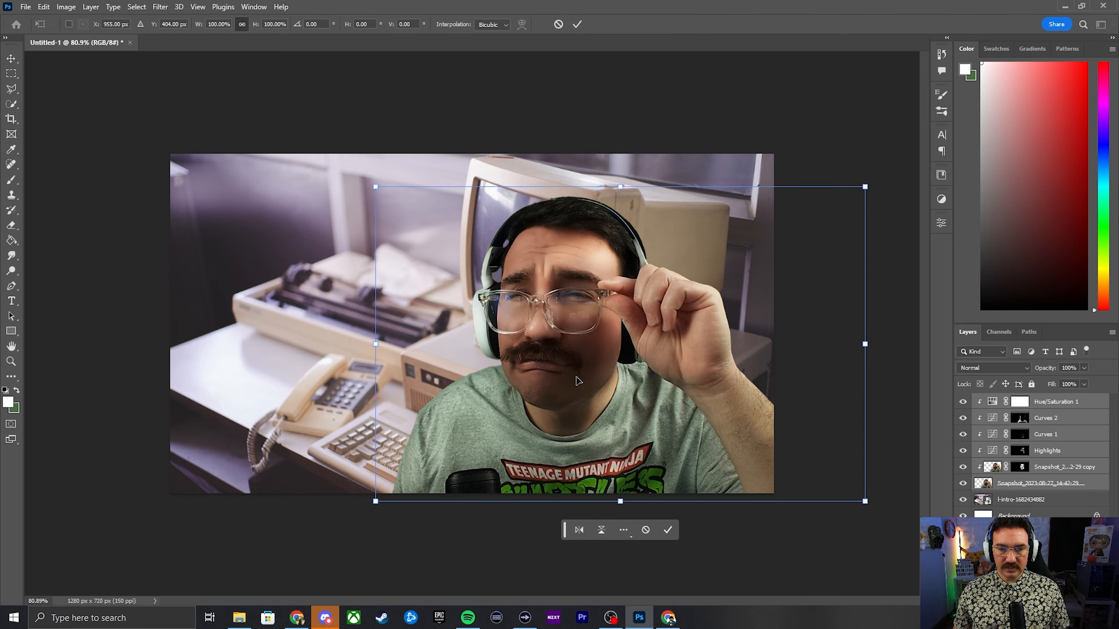
right_click(578, 381)
click(630, 355)
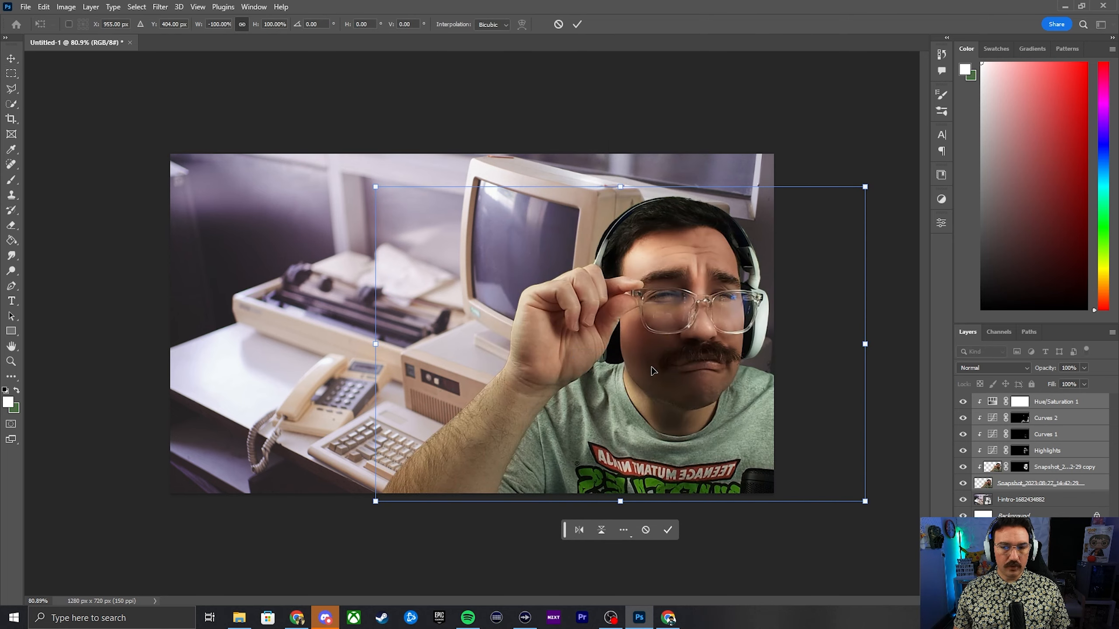
drag(653, 370, 306, 366)
key(Return)
Finish positioning the flipped portrait over the left part of the computer photo
drag(723, 424, 728, 424)
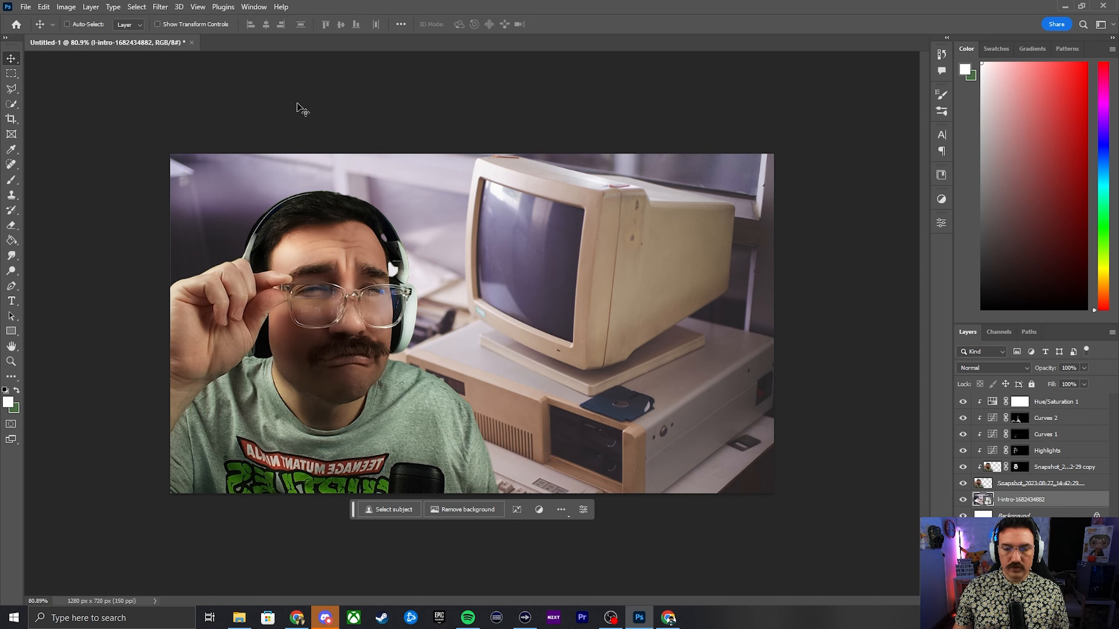
click(66, 6)
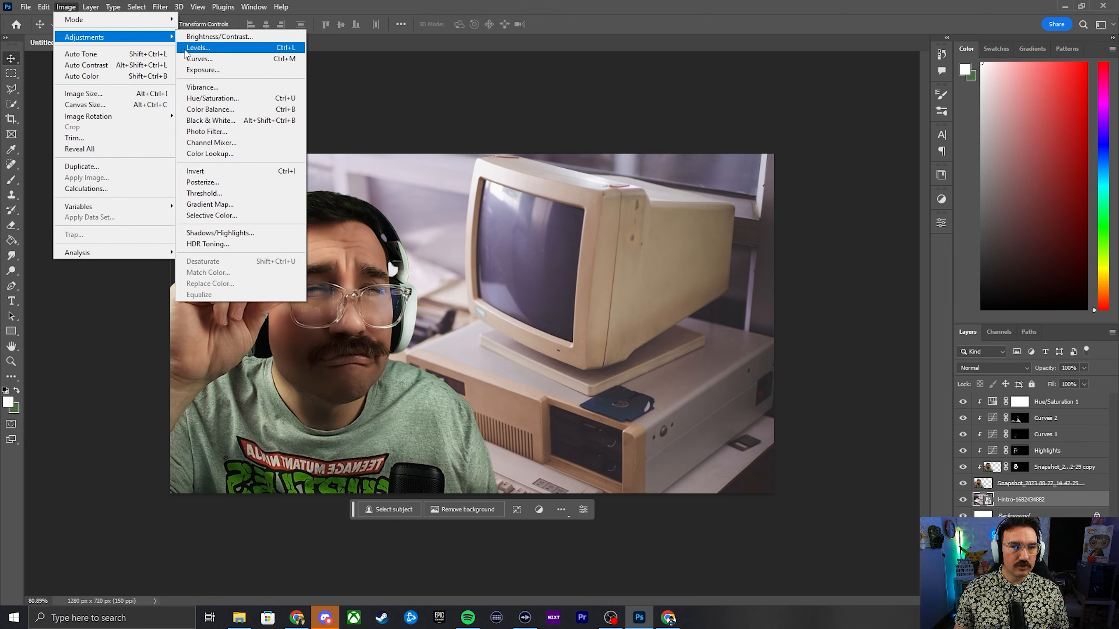
click(194, 51)
drag(575, 119, 874, 83)
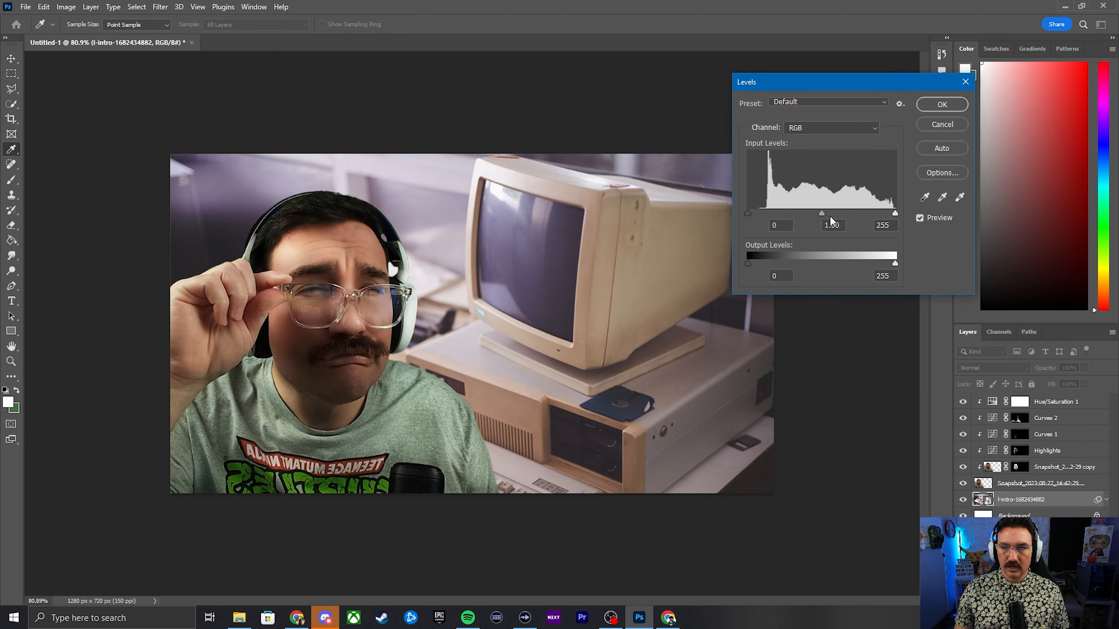
drag(823, 214, 825, 214)
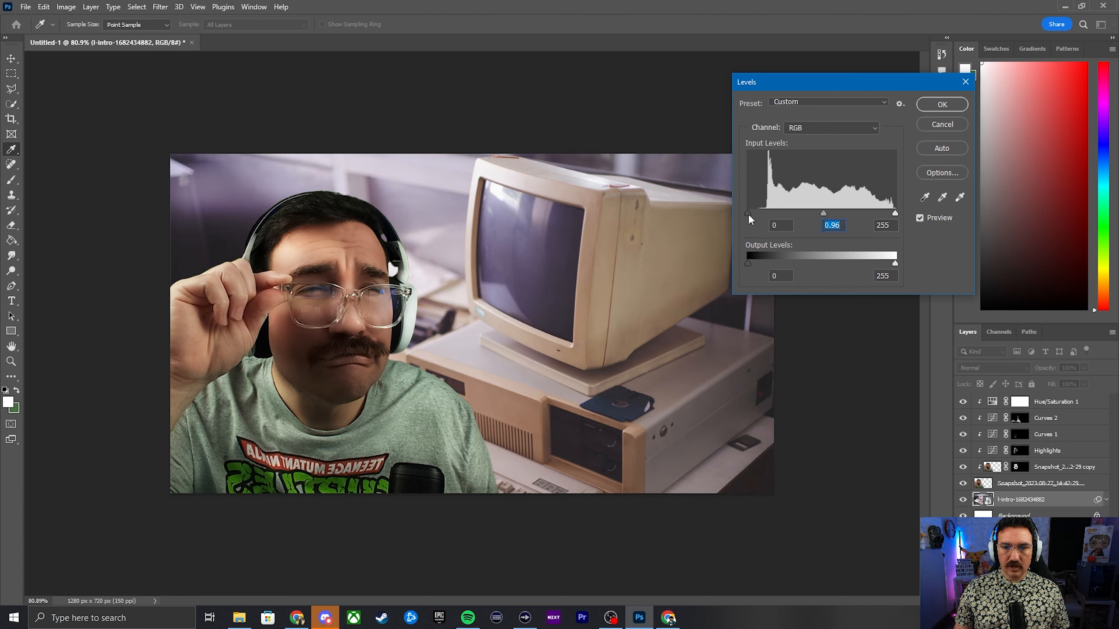
key(shift+Tab)
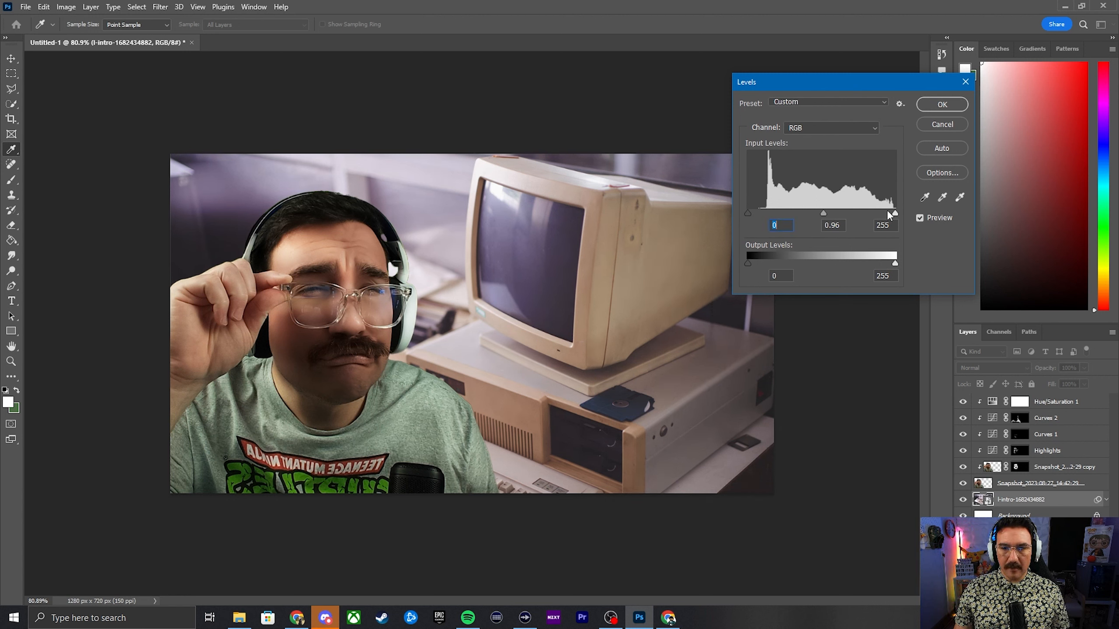
drag(893, 215, 716, 210)
text(237)
key(Tab)
key(Tab)
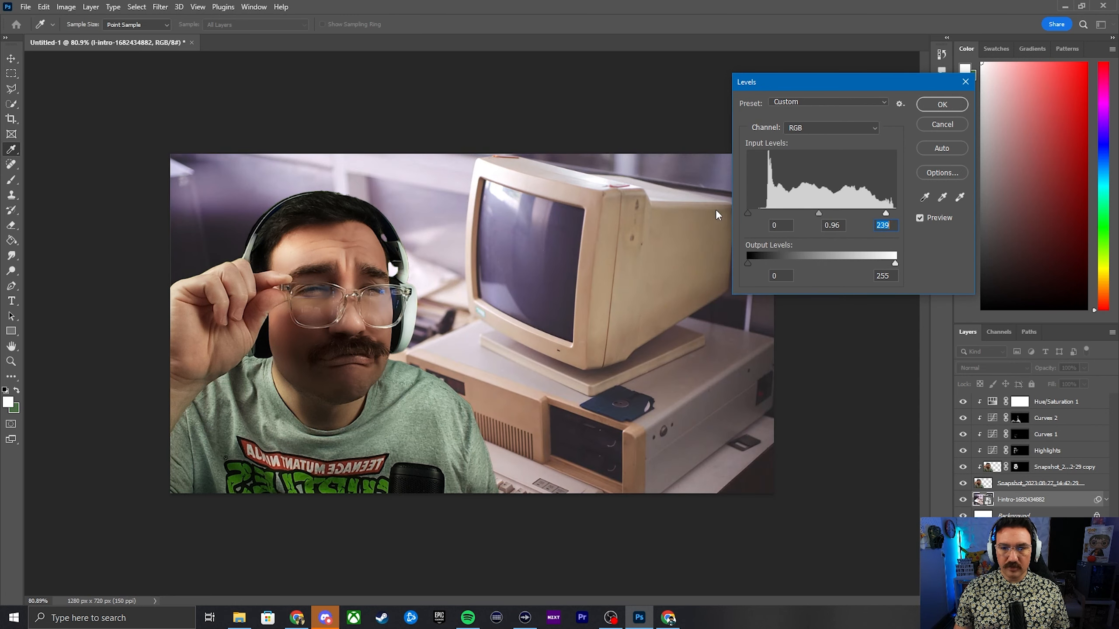
mouse_move(816, 215)
mouse_down()
mouse_move(844, 211)
mouse_move(785, 211)
mouse_move(832, 225)
mouse_move(882, 216)
mouse_move(815, 214)
mouse_move(826, 214)
mouse_up()
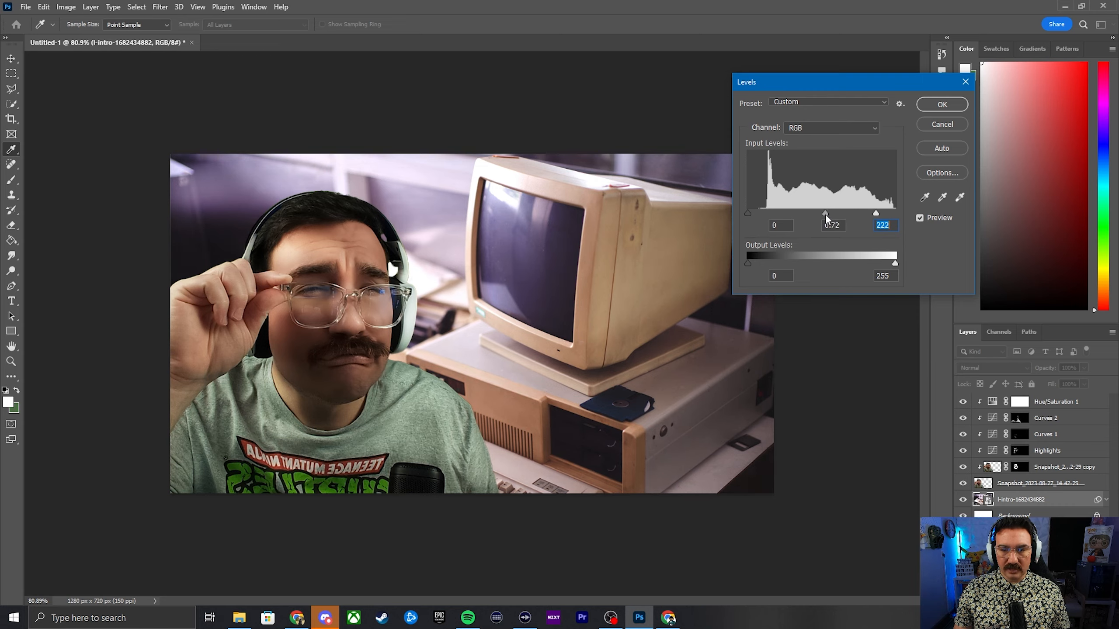
click(942, 104)
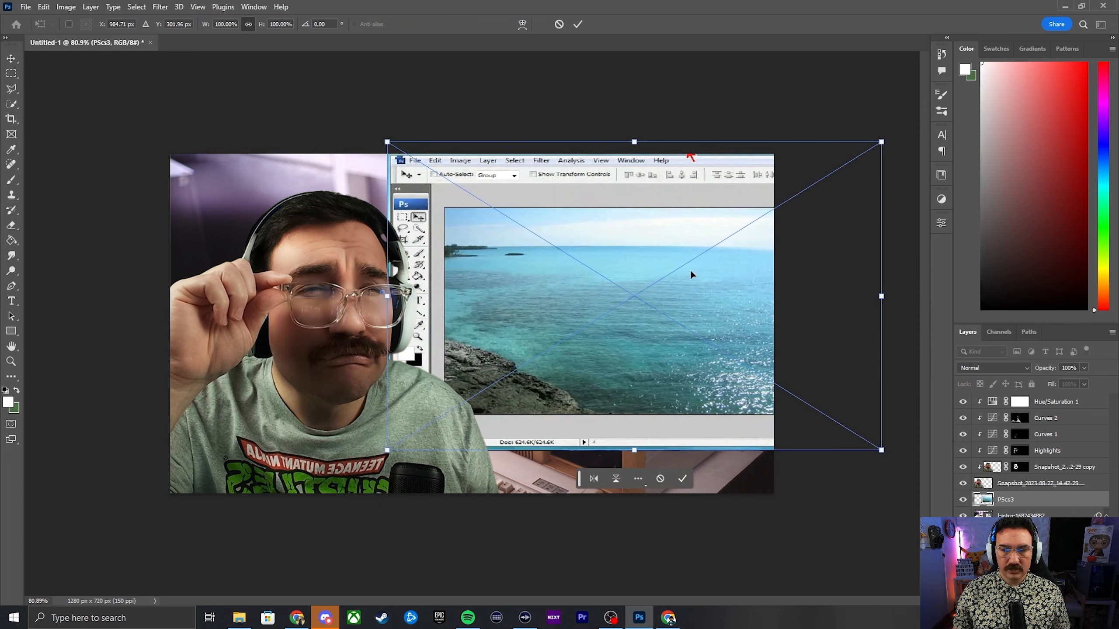
Scale the placed PScs3 screenshot down to about 53% and position it over the computer monitor
drag(891, 299, 670, 300)
drag(555, 243, 590, 263)
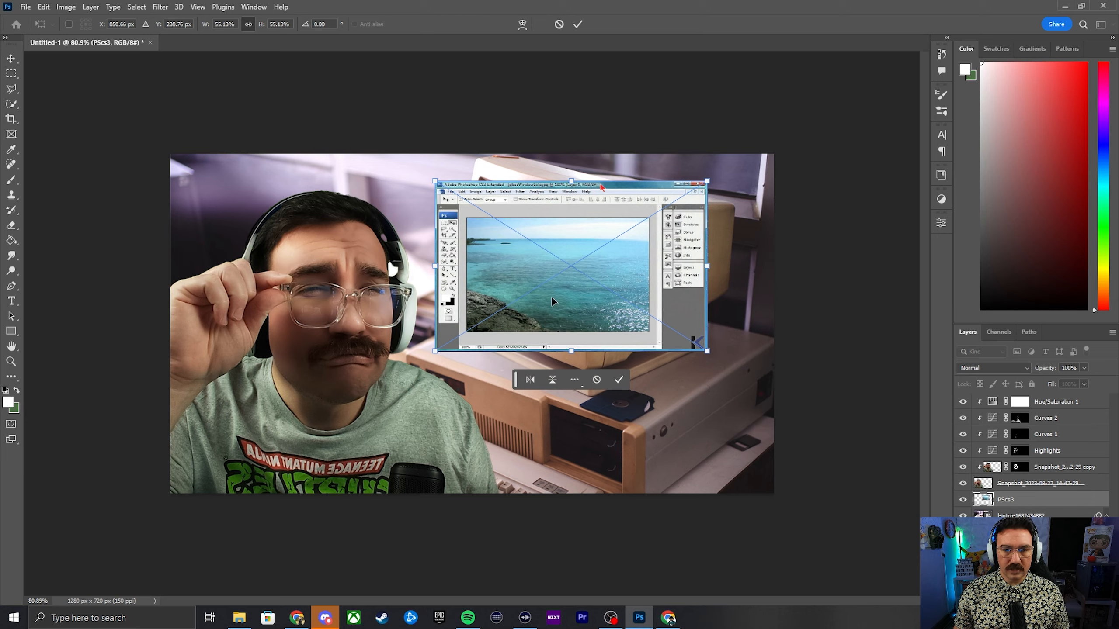
drag(553, 300, 542, 242)
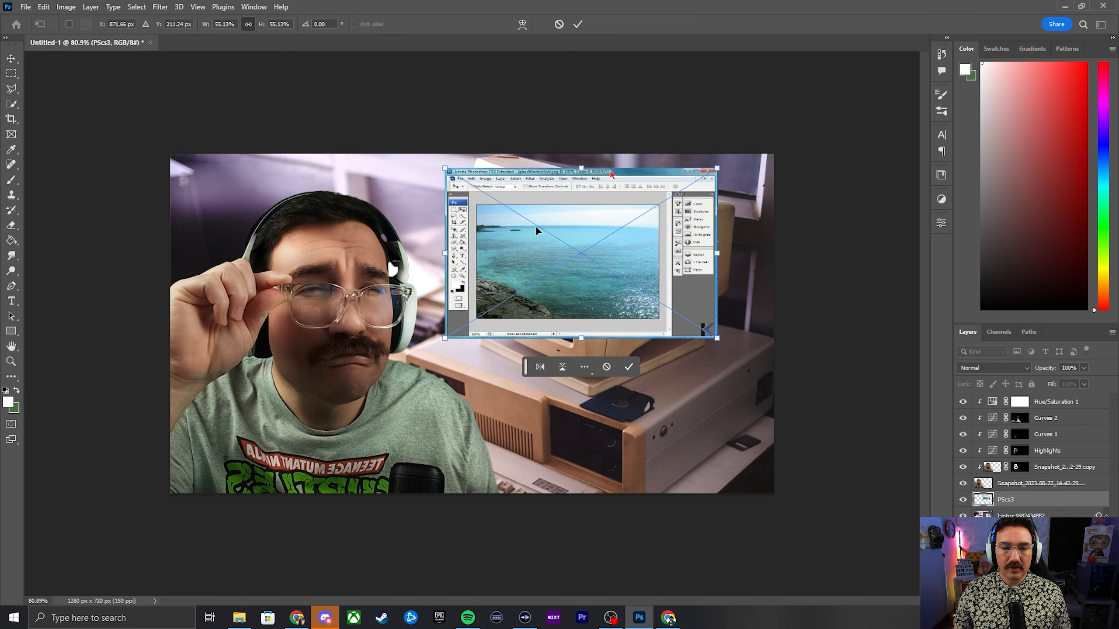
right_click(539, 228)
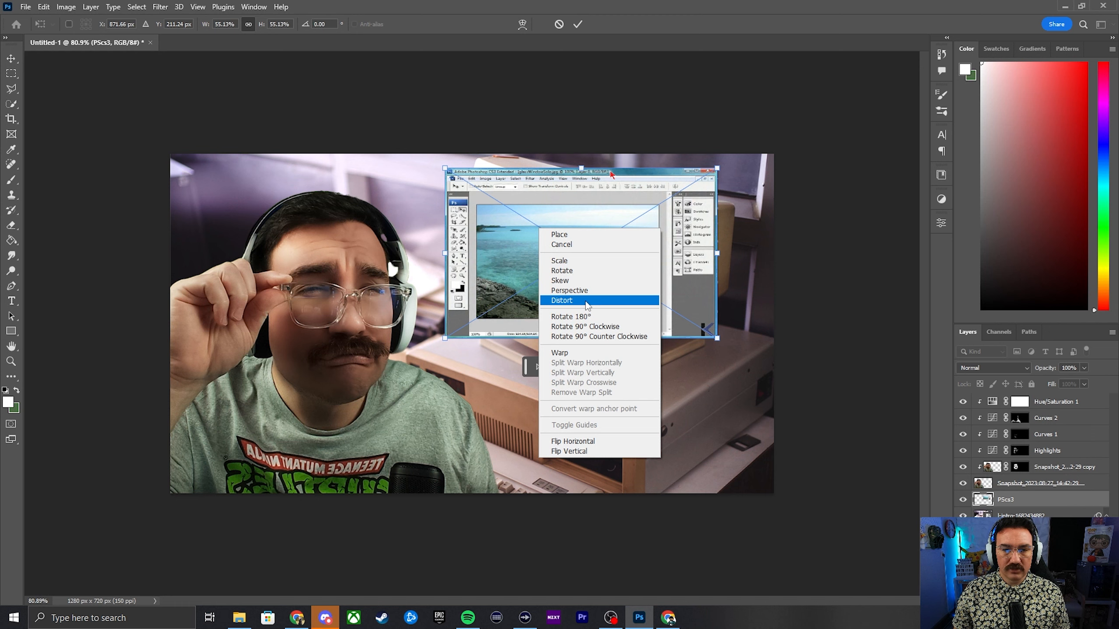
click(633, 226)
drag(633, 226, 689, 270)
drag(649, 265, 640, 270)
Distort the PScs3 screenshot so its four corners match the corners of the monitor's screen
right_click(526, 268)
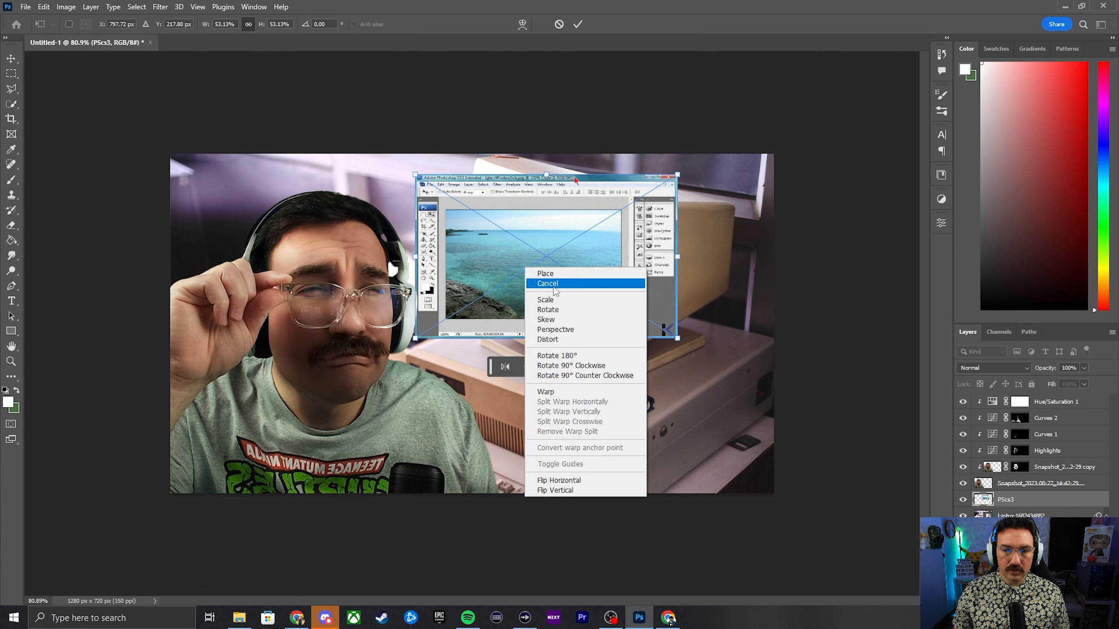
click(547, 342)
drag(415, 174, 492, 187)
drag(413, 343, 479, 299)
drag(678, 338, 570, 341)
drag(678, 175, 584, 210)
Warp the PScs3 screenshot's left and bottom edges to follow the monitor's curved screen, and apply the transform
right_click(539, 263)
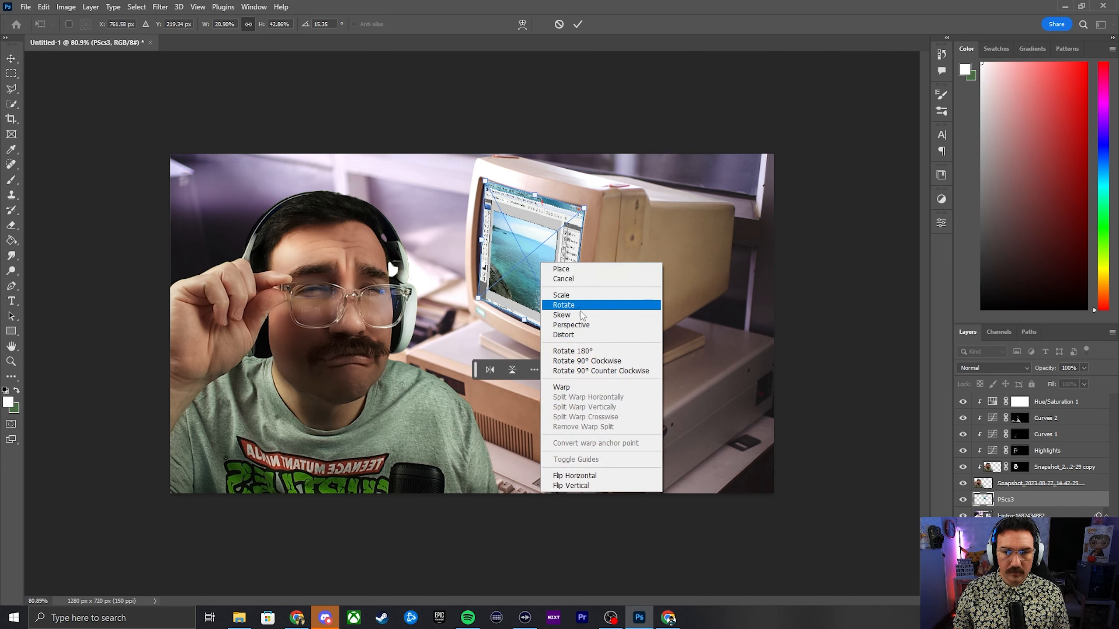
click(564, 387)
drag(482, 221, 474, 216)
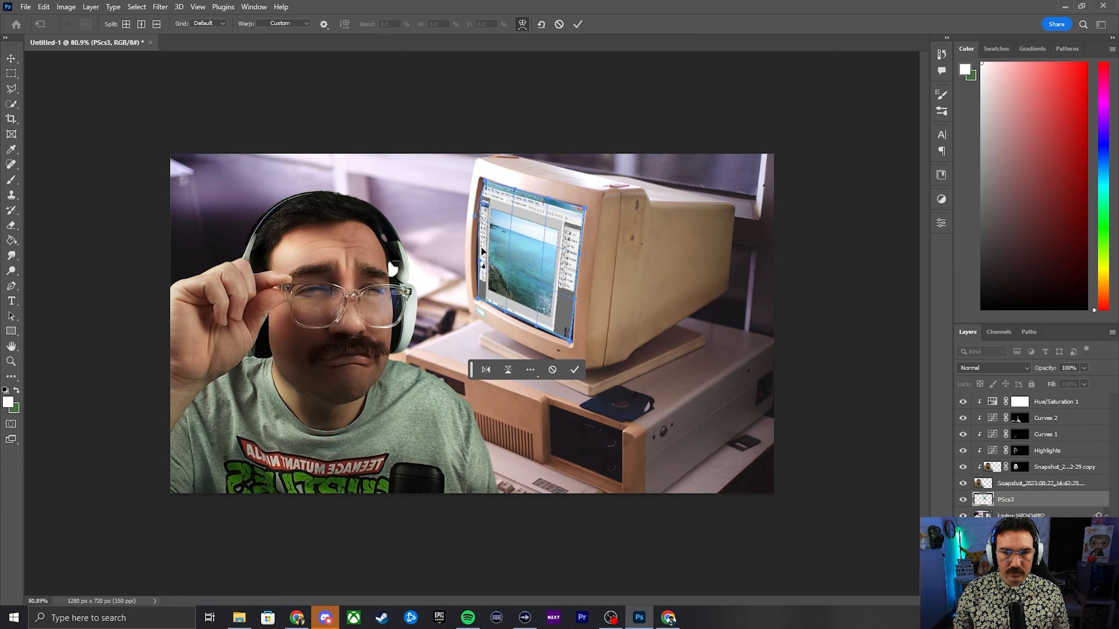
drag(480, 261, 476, 259)
drag(512, 315, 512, 321)
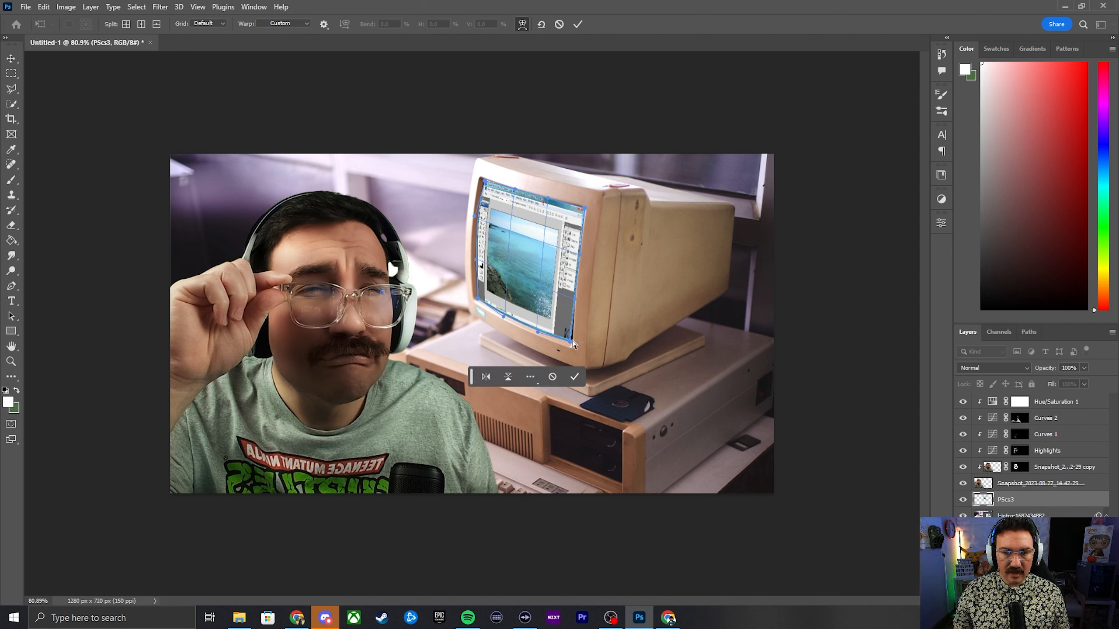
drag(573, 342, 574, 347)
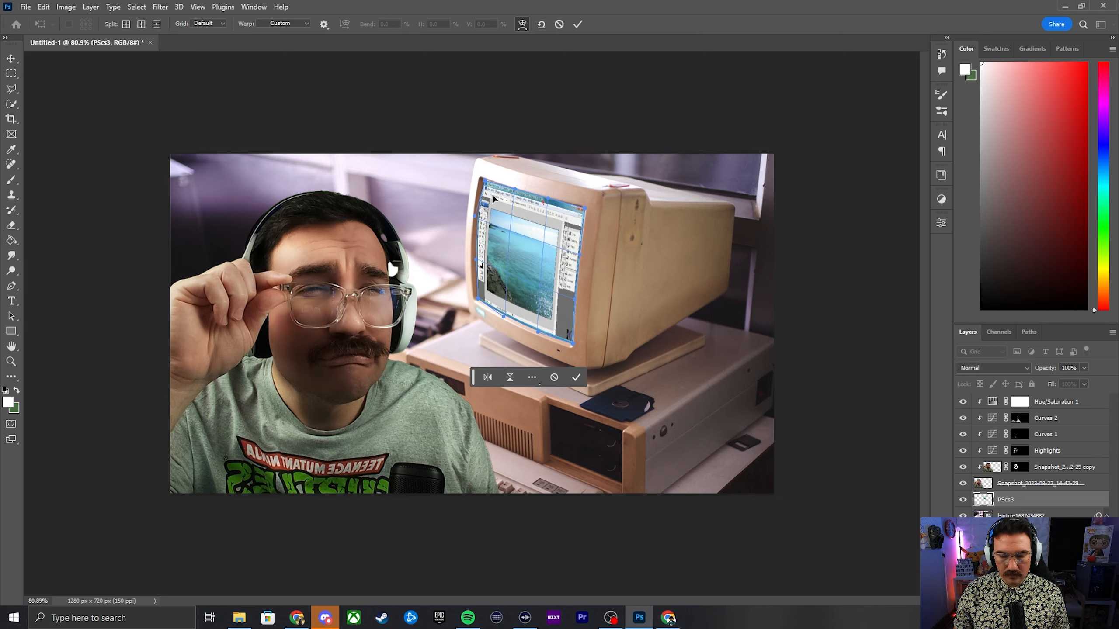
key(Return)
Add a layer mask to the PScs3 layer and brush black at 45% opacity along the screenshot's edges to blend them into the monitor
scroll(471, 323, up, 2)
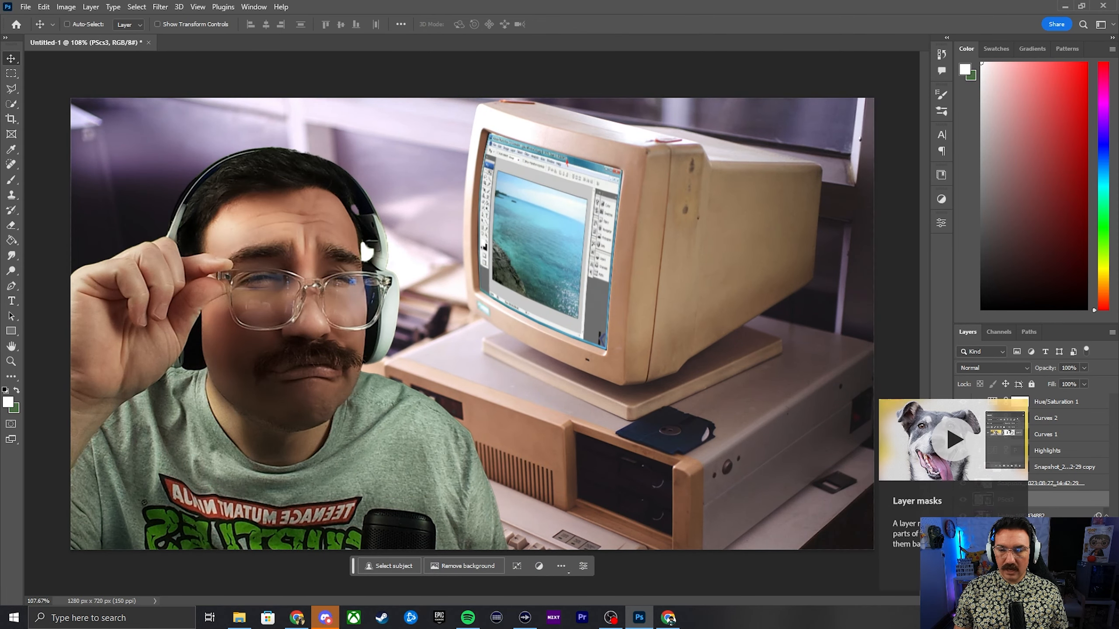
click(1020, 599)
click(11, 180)
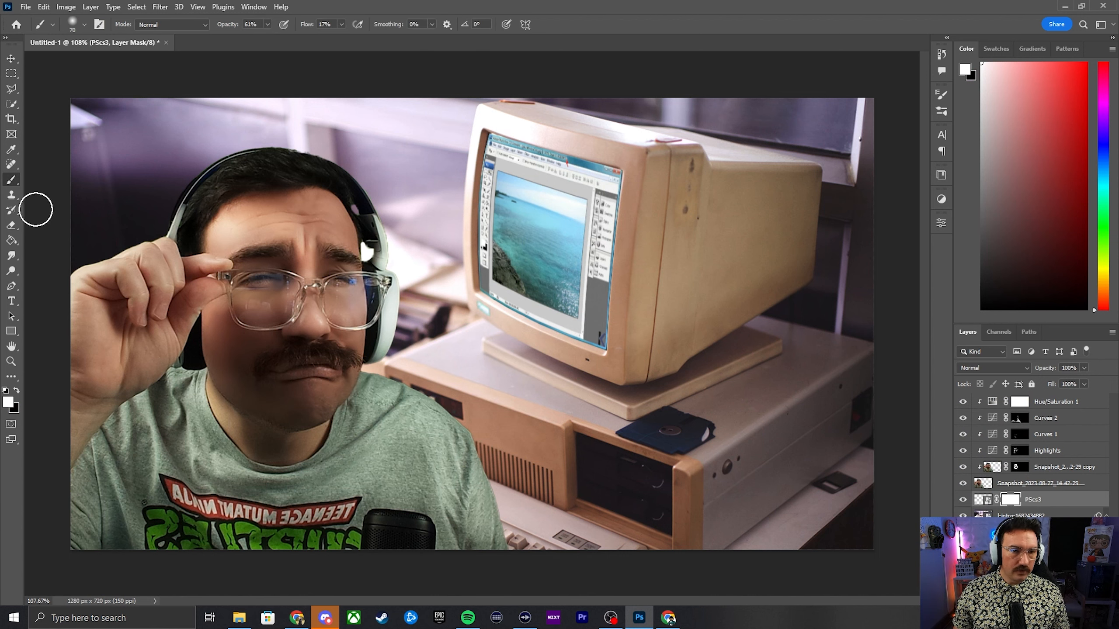
click(16, 389)
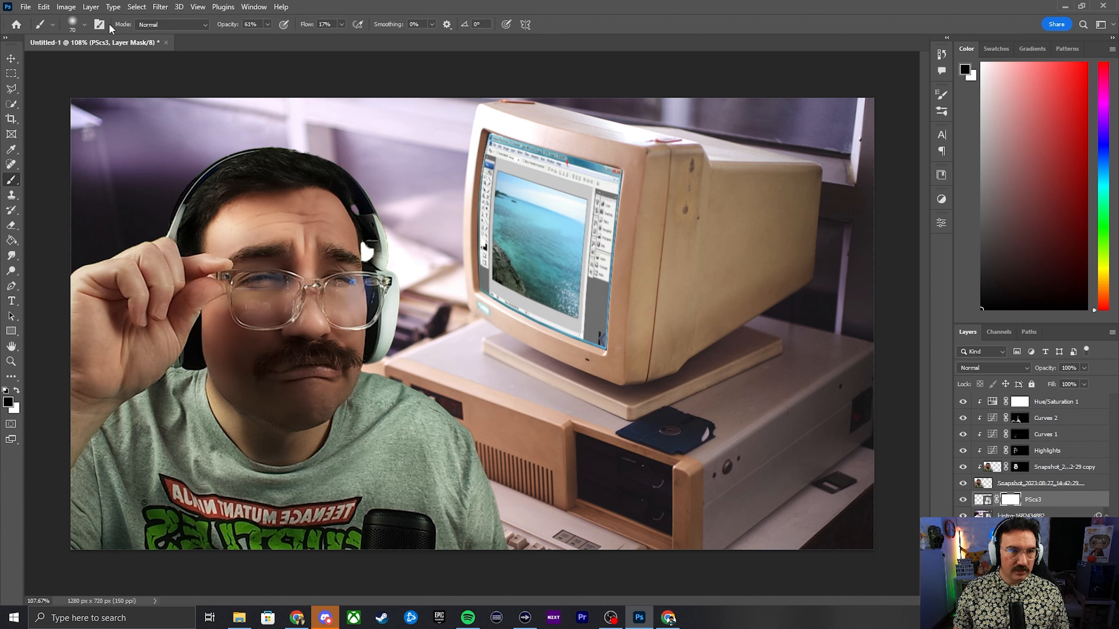
click(267, 24)
drag(268, 38, 259, 37)
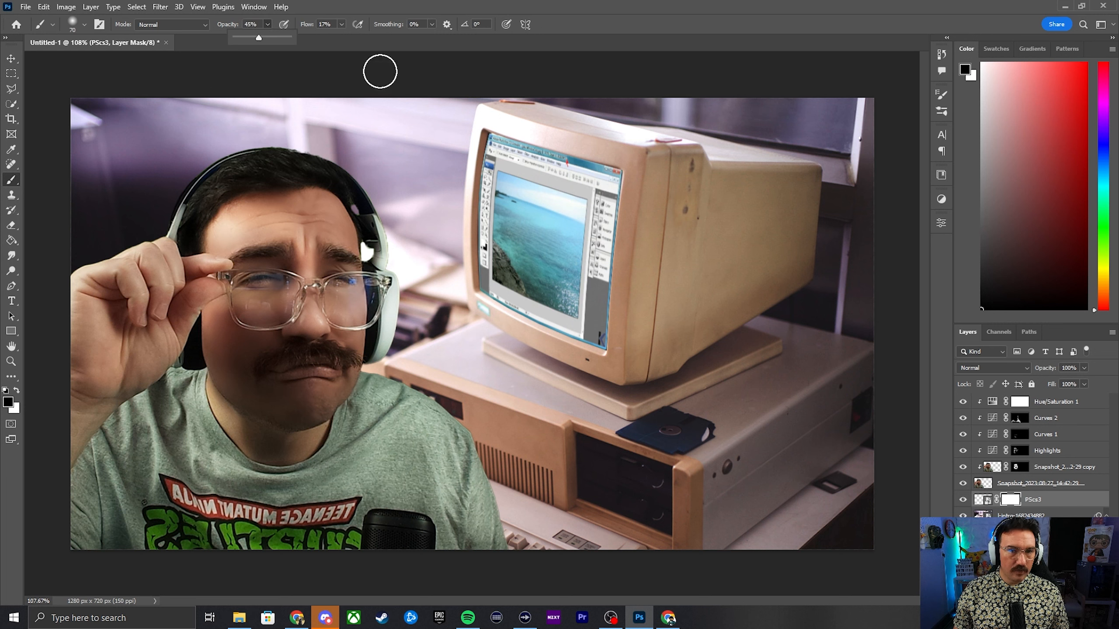
click(606, 147)
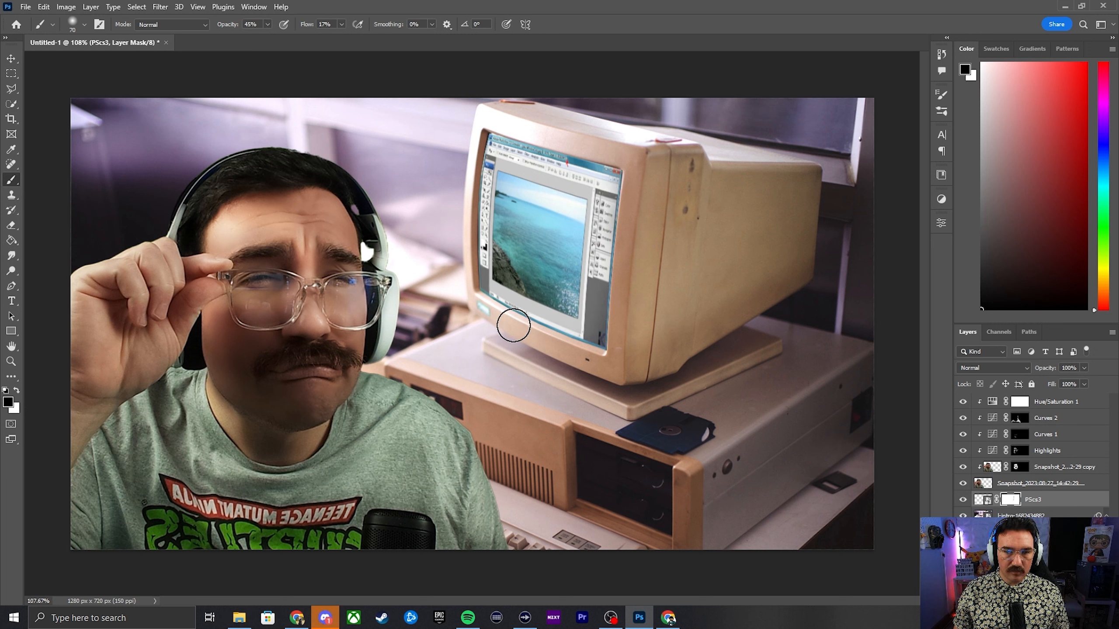
mouse_move(514, 325)
mouse_down()
mouse_move(593, 365)
mouse_move(469, 296)
mouse_move(476, 121)
mouse_move(467, 217)
mouse_move(515, 122)
mouse_move(634, 163)
mouse_up()
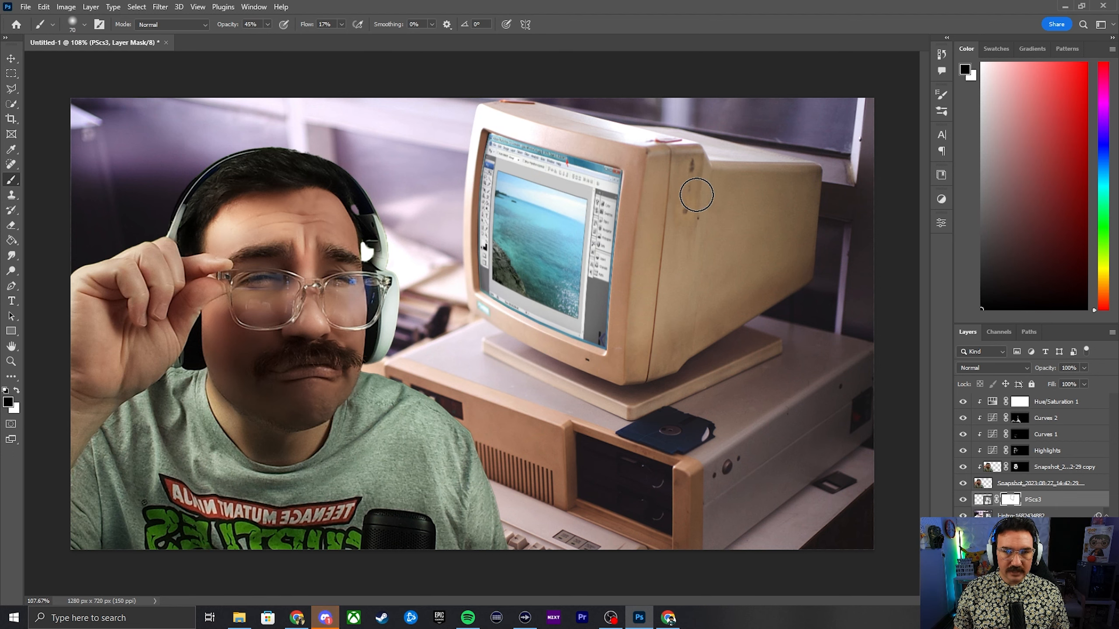
Place the Mr Beast screenshot as an embedded image above PScs3, scale it to about 14.38%, and move it over the monitor
alt+scroll(543, 426, down, 1)
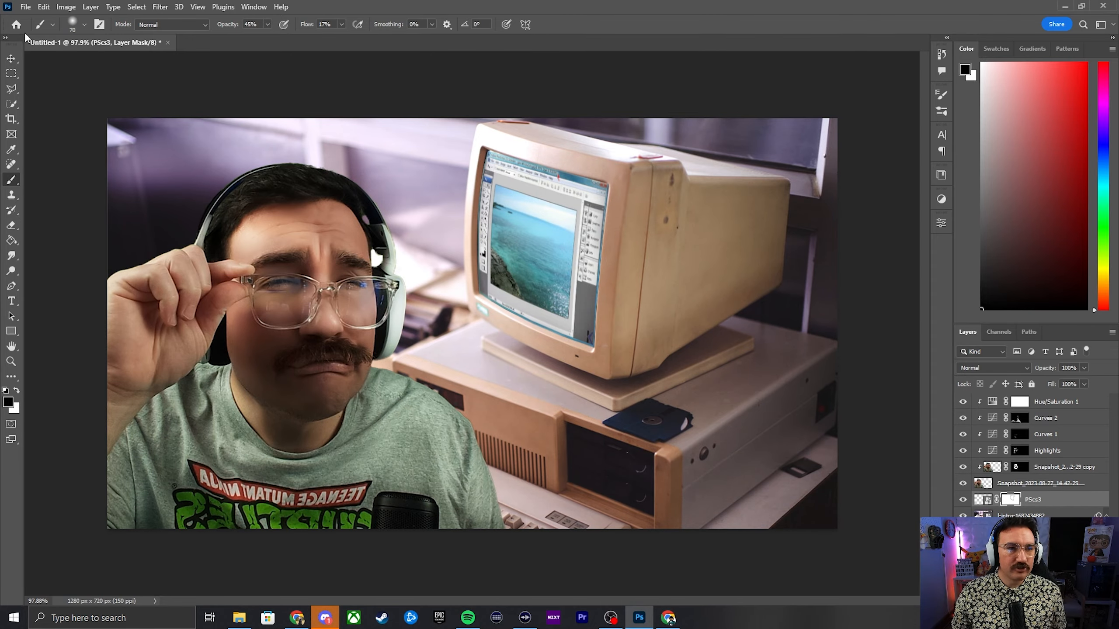
click(26, 7)
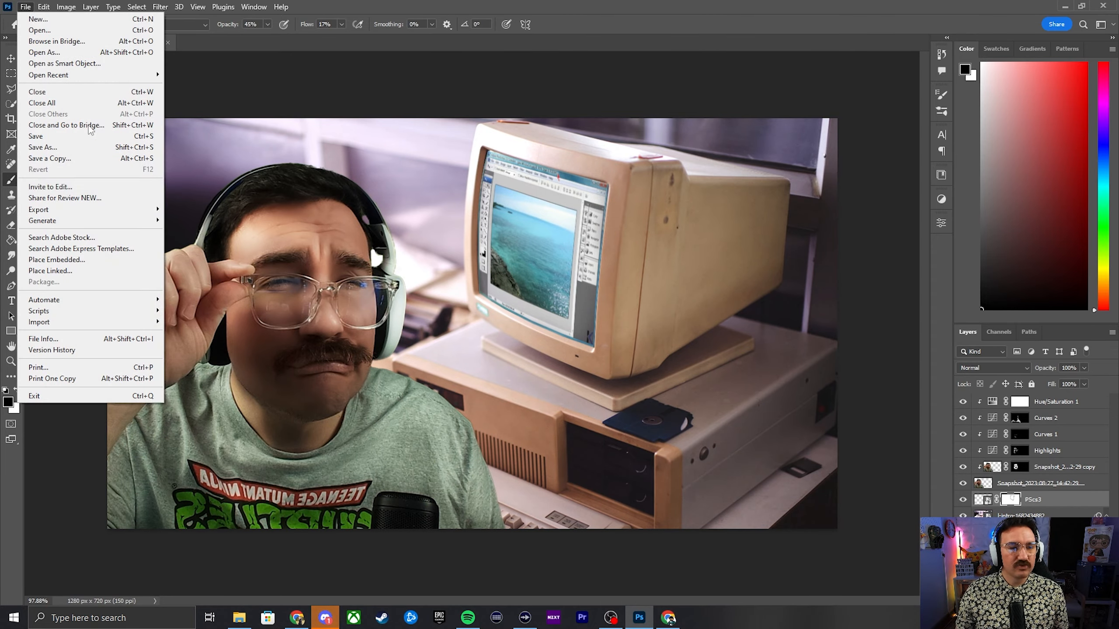
click(83, 251)
click(378, 105)
click(529, 455)
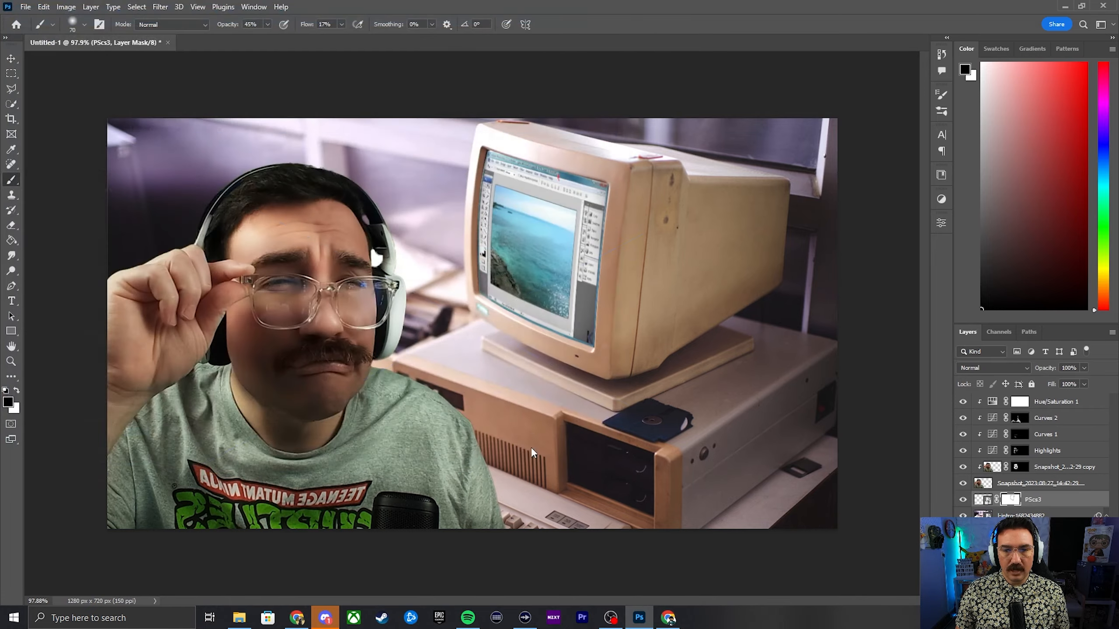
drag(474, 299, 601, 277)
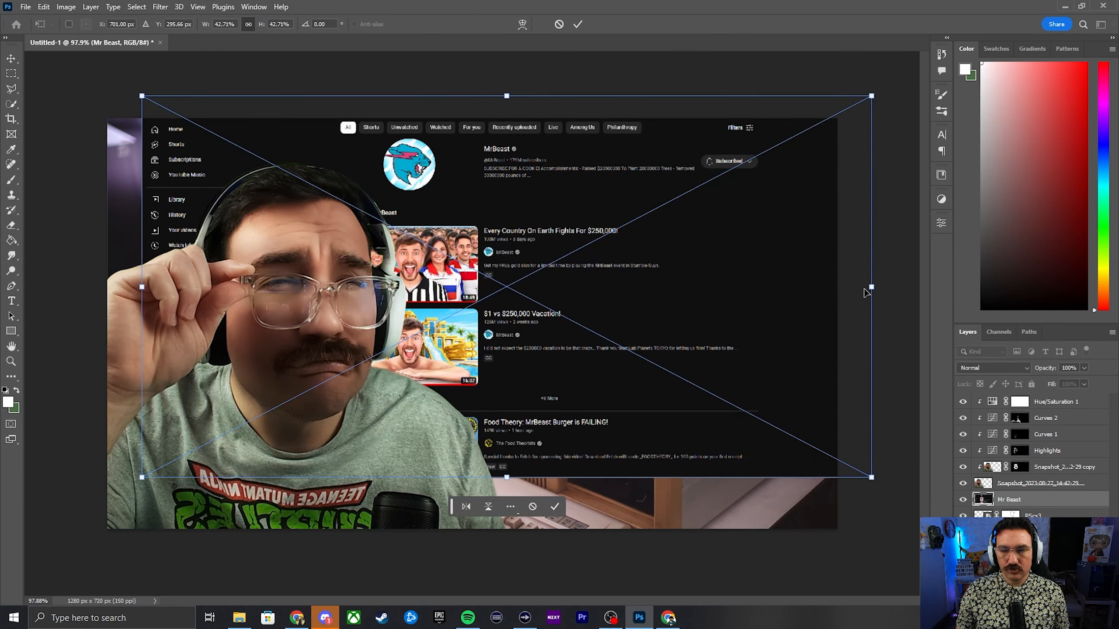
drag(872, 287, 823, 293)
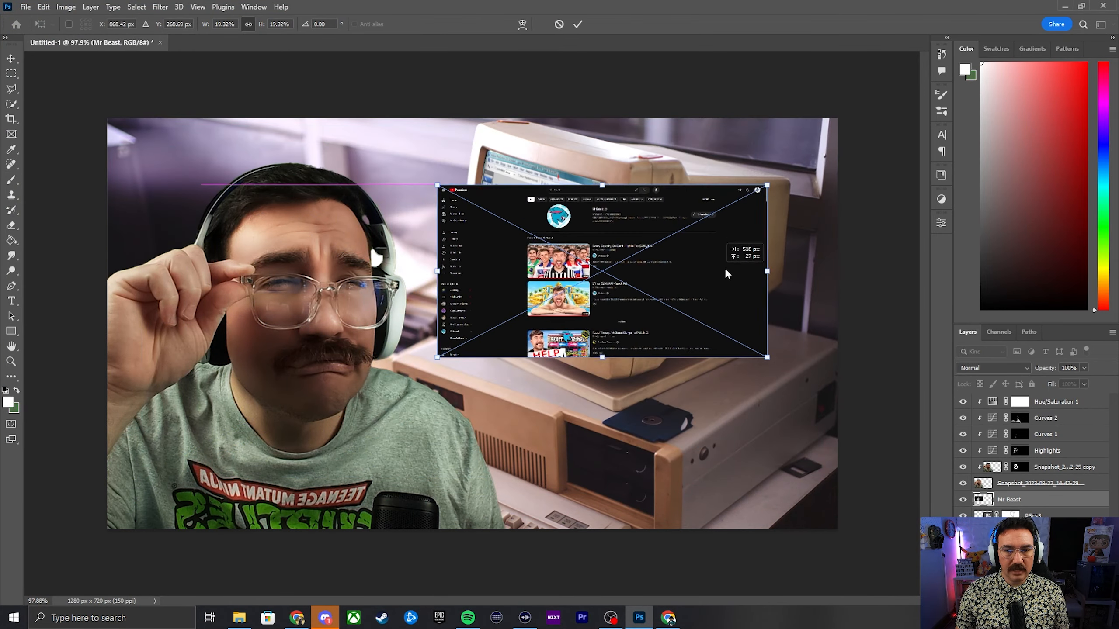
drag(724, 266, 769, 267)
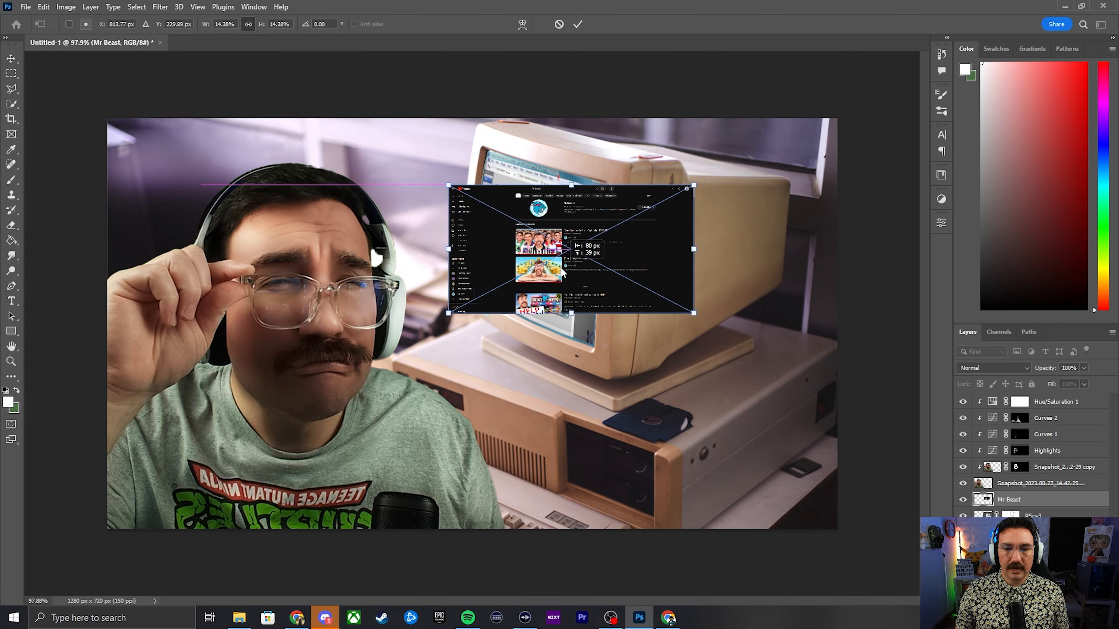
drag(589, 266, 590, 268)
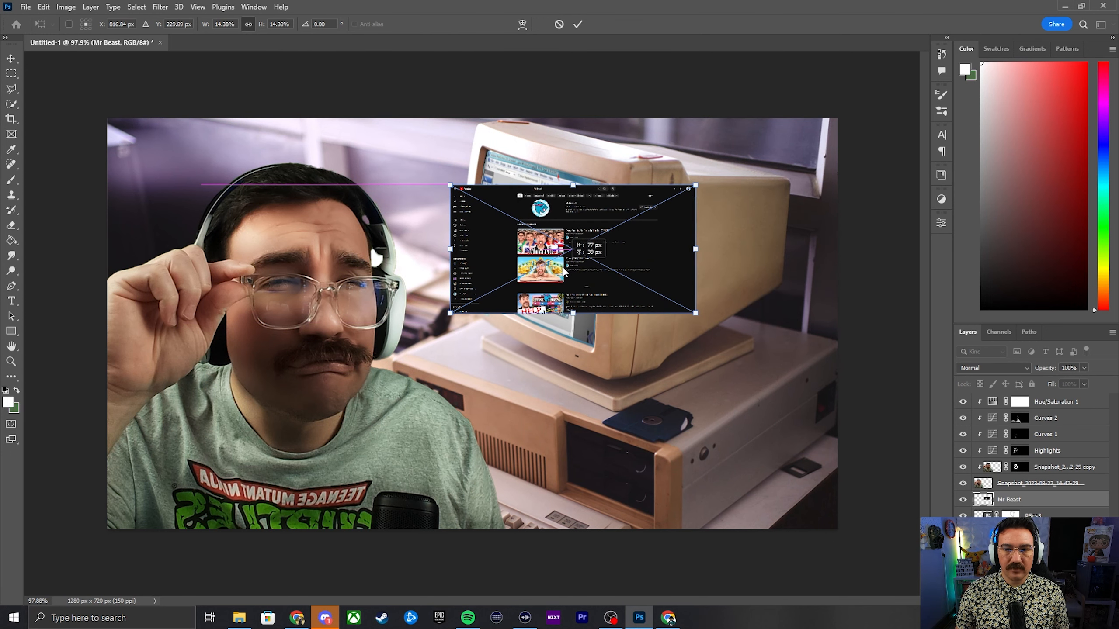
Distort the Mr Beast screenshot to cover the seascape picture inside the monitor's Photoshop window, and apply the transform
right_click(588, 263)
click(620, 334)
drag(450, 185, 496, 186)
drag(450, 313, 489, 284)
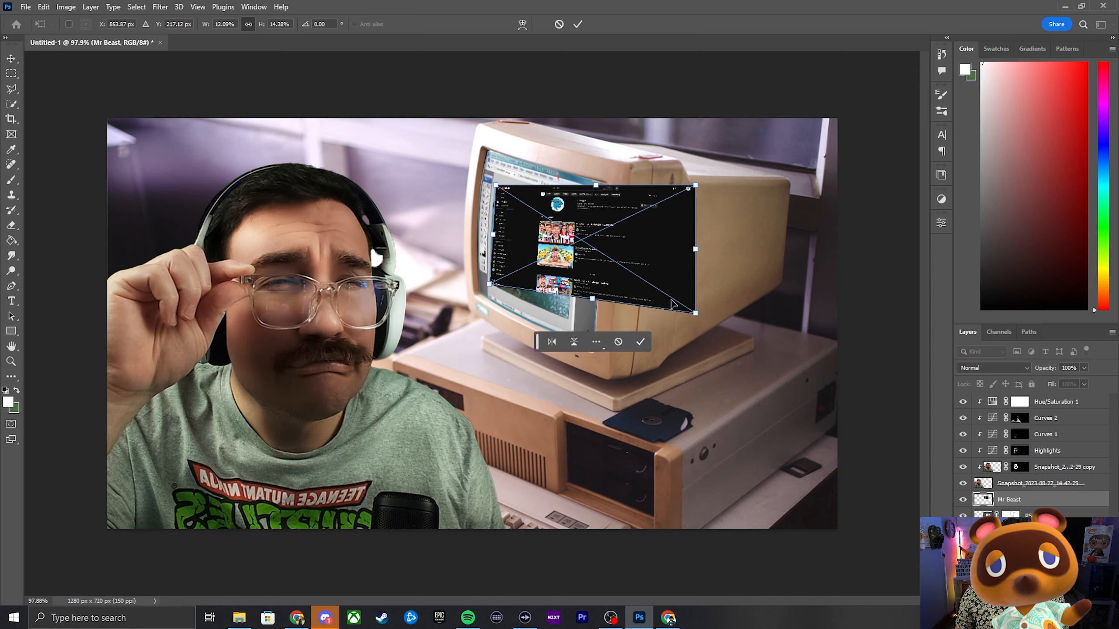
drag(695, 314, 568, 319)
drag(696, 186, 577, 211)
drag(577, 211, 577, 211)
key(Return)
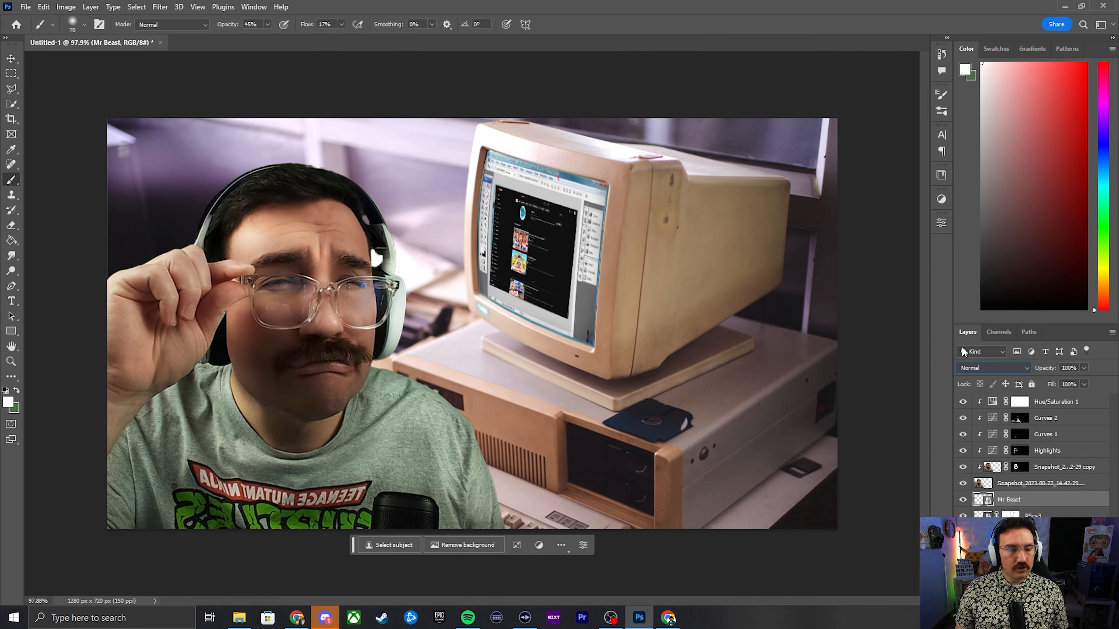
Set the Mr Beast layer's blend mode to Darker Color
click(1012, 366)
click(980, 331)
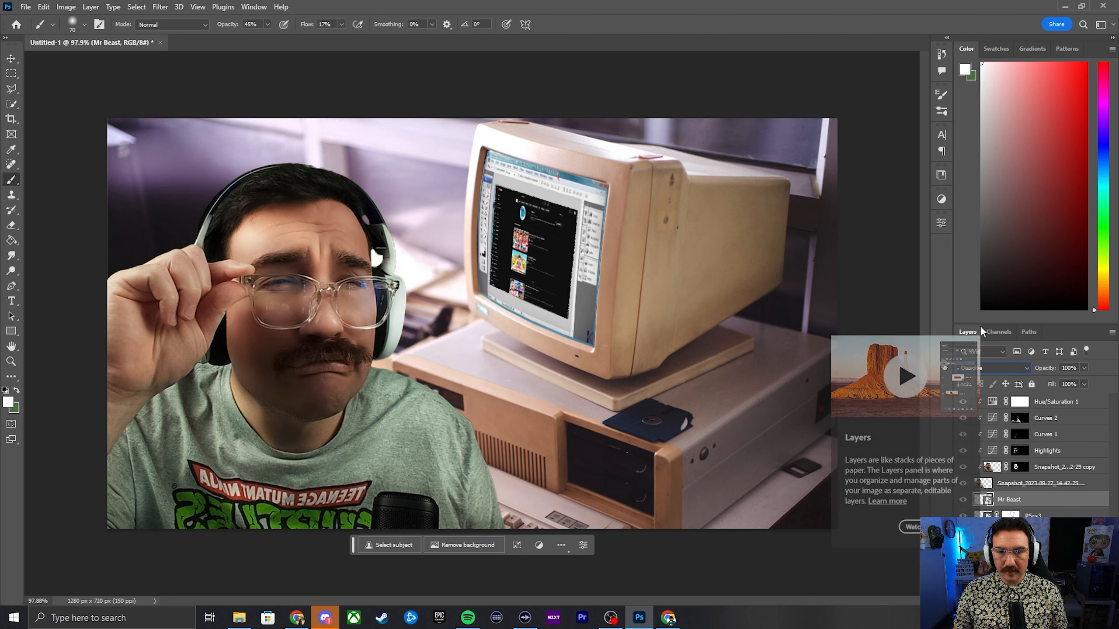
key(Down)
key(Down)
key(Down)
key(Down)
key(Down)
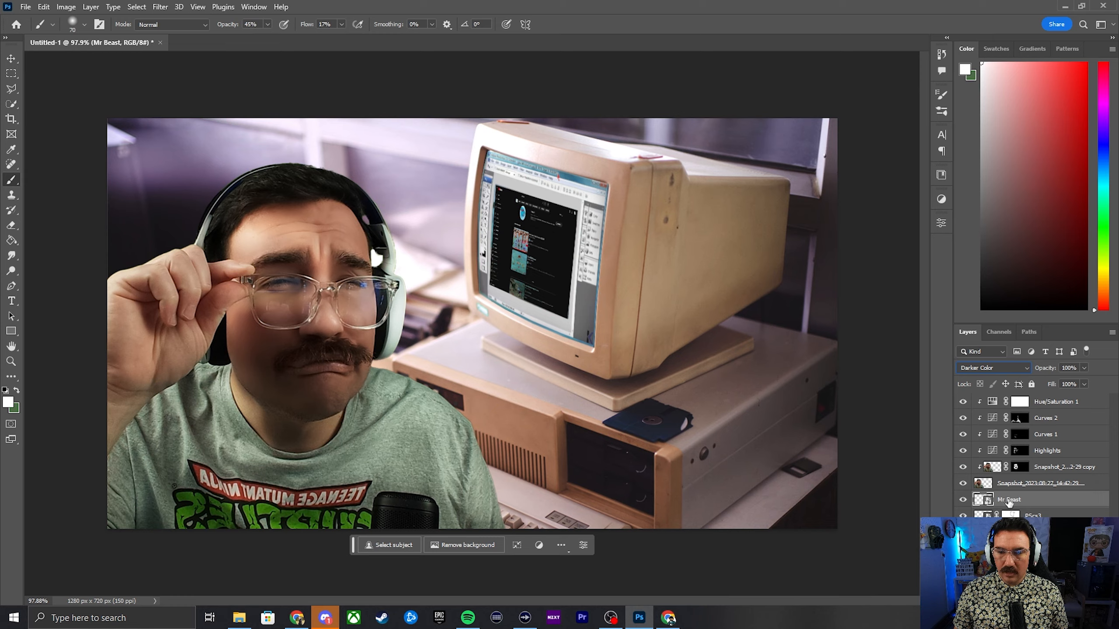
Warp the Mr Beast screenshot to fit the document area on the monitor's curved screen
key(ctrl+t)
right_click(522, 228)
click(542, 354)
scroll(471, 321, up, 1)
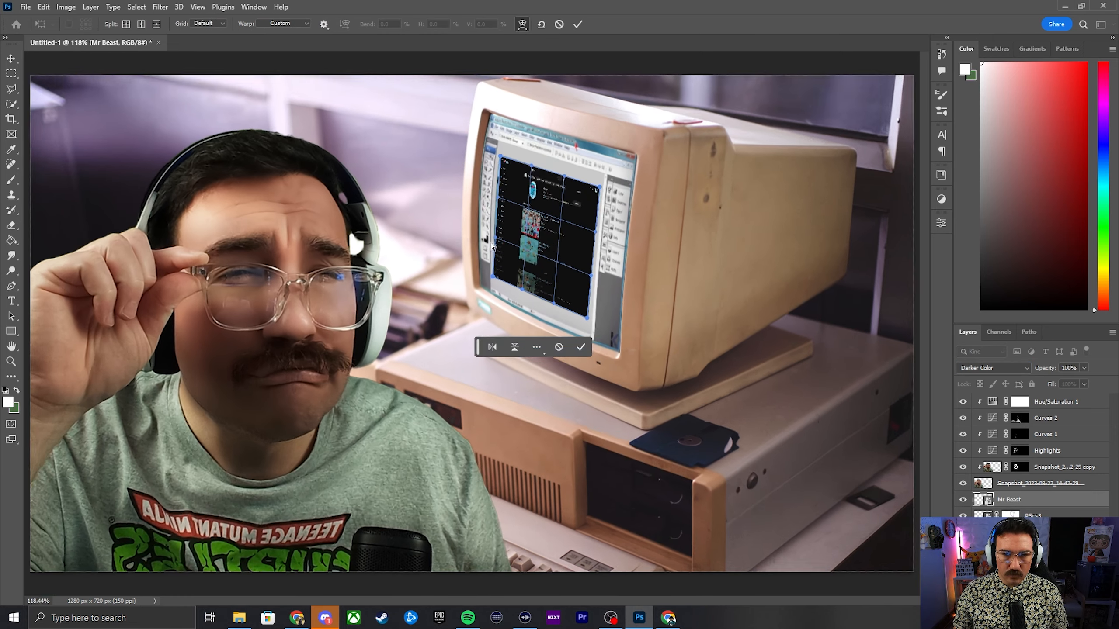